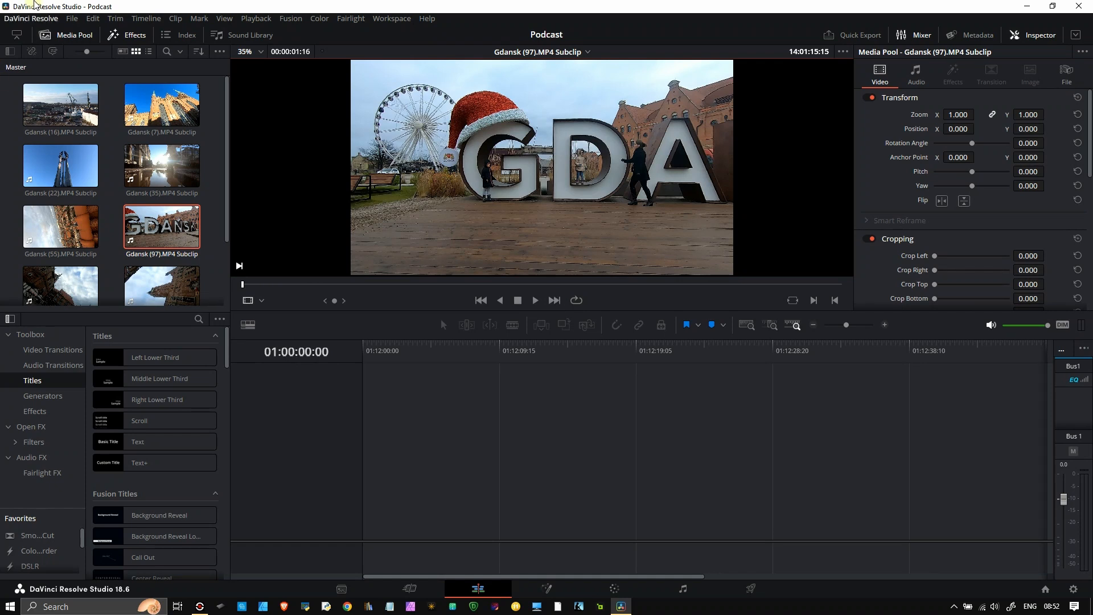
- Preview the Gdansk (16), (7), (22), (35), (55) and (97) subclips in the media pool by scrubbing through each one
{"action": "left_click", "coordinate": [68, 116]}
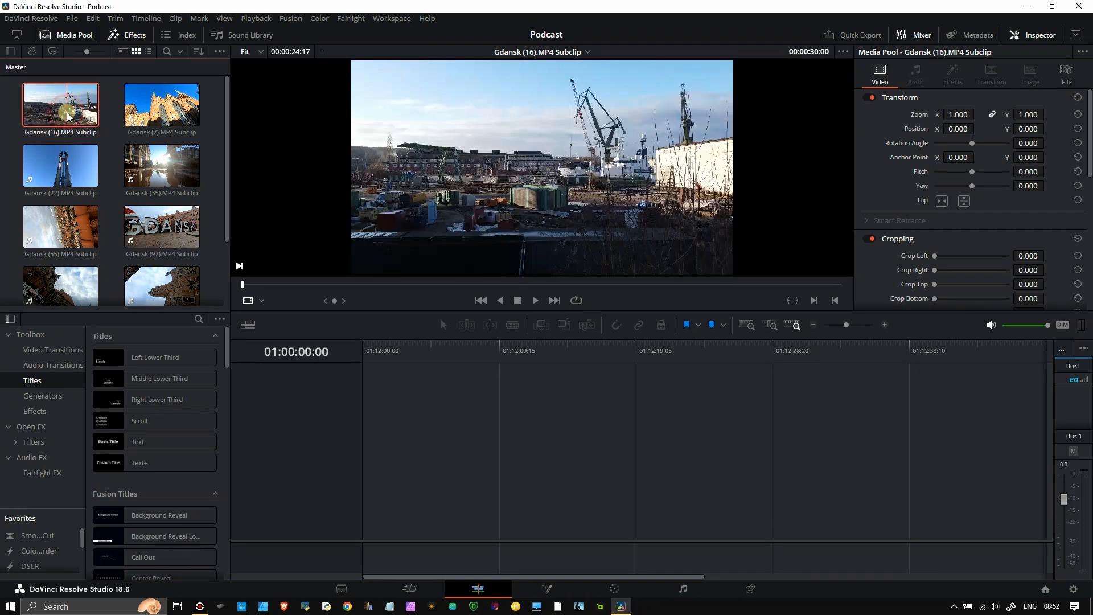
{"action": "left_click_drag", "start_coordinate": [281, 285], "coordinate": [709, 300]}
{"action": "left_click", "coordinate": [163, 117]}
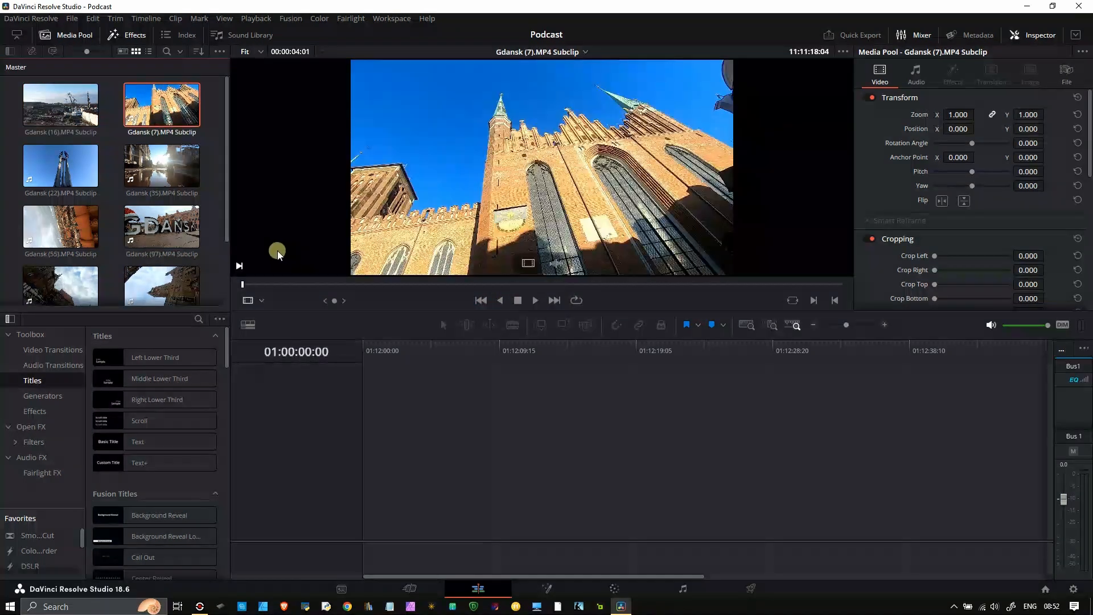
{"action": "left_click_drag", "start_coordinate": [265, 285], "coordinate": [686, 290]}
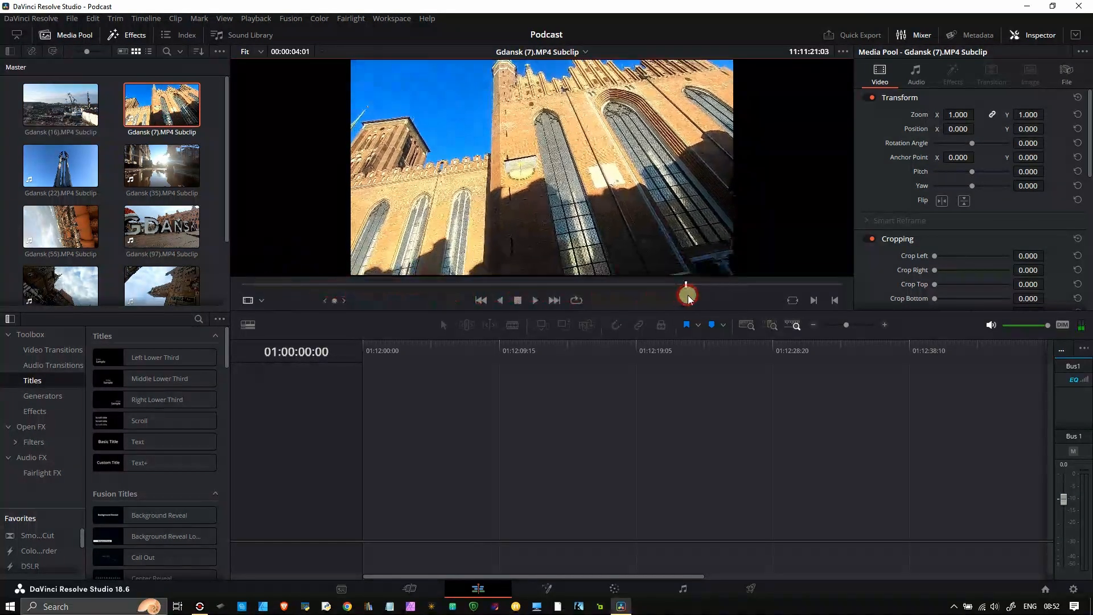
{"action": "left_click", "coordinate": [60, 166]}
{"action": "left_click_drag", "start_coordinate": [247, 285], "coordinate": [697, 288]}
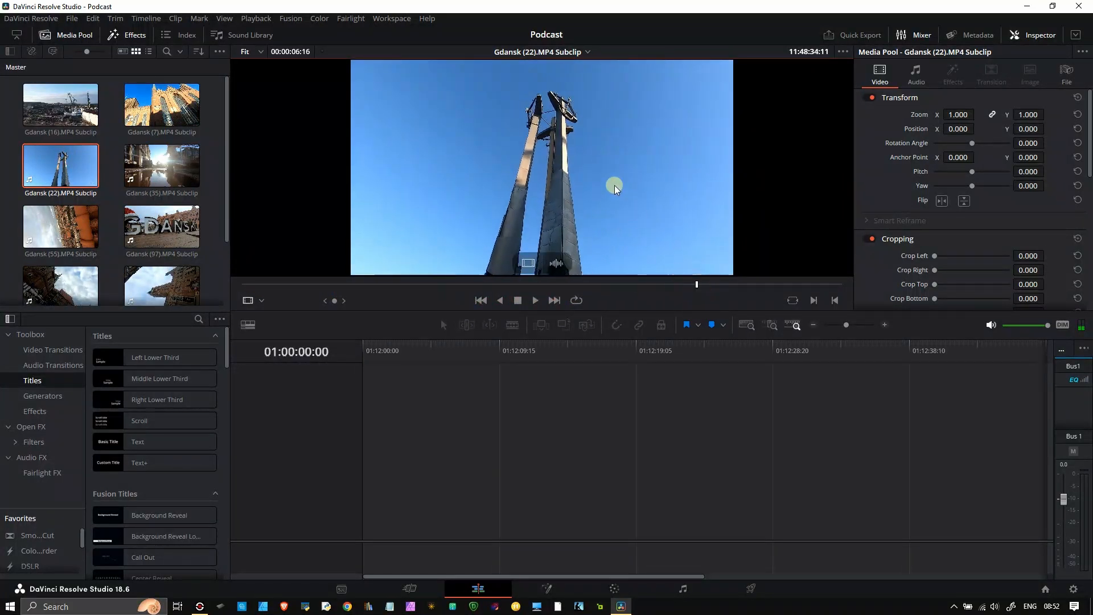
{"action": "left_click", "coordinate": [132, 166]}
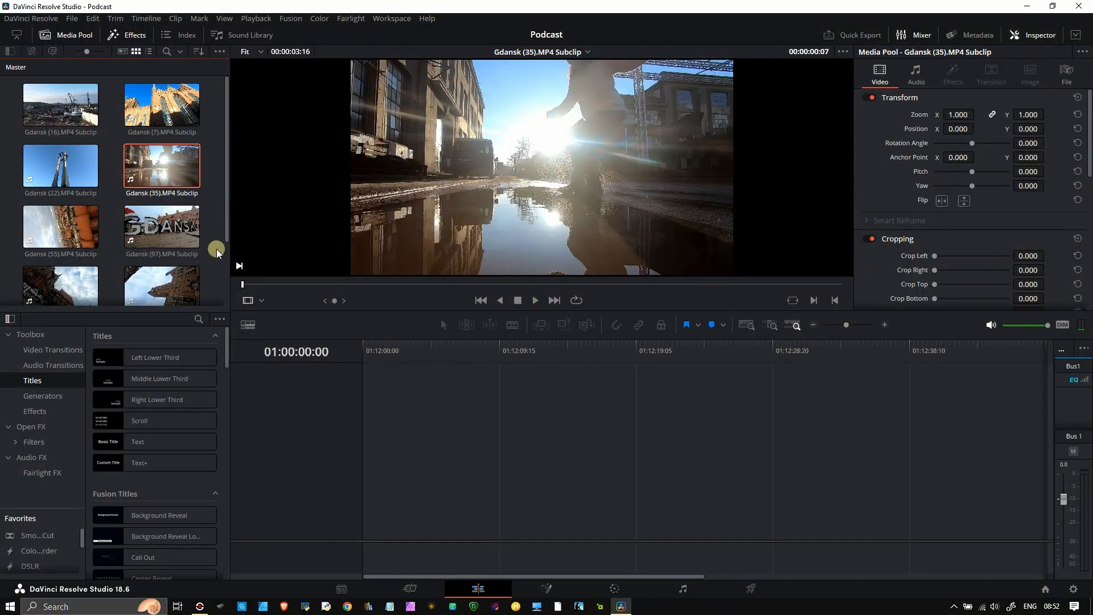
{"action": "left_click_drag", "start_coordinate": [397, 287], "coordinate": [569, 288]}
{"action": "left_click", "coordinate": [67, 228]}
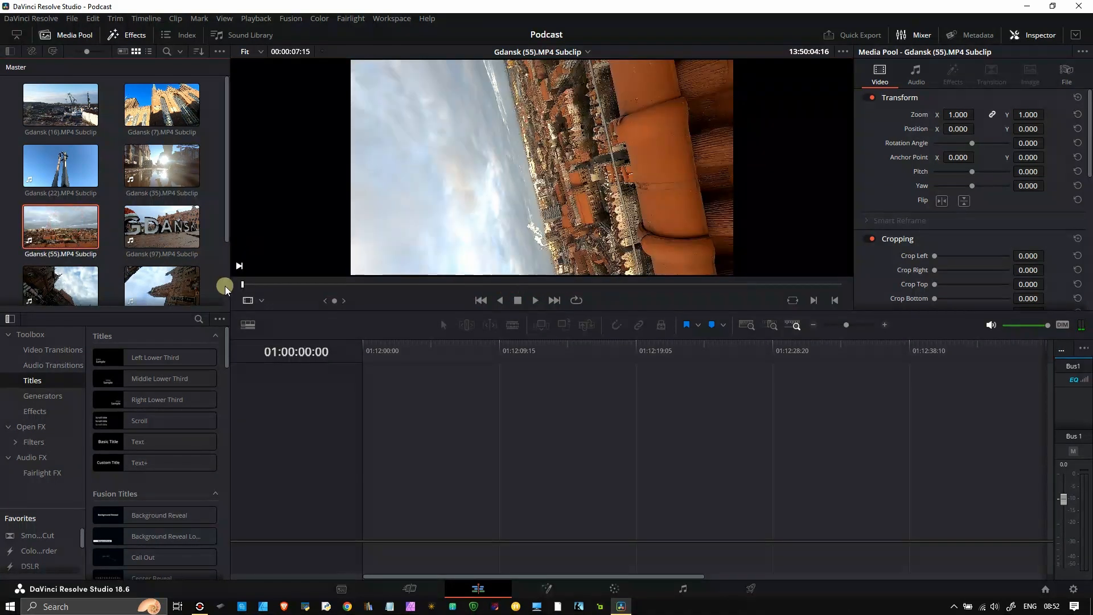
{"action": "left_click_drag", "start_coordinate": [250, 284], "coordinate": [630, 284]}
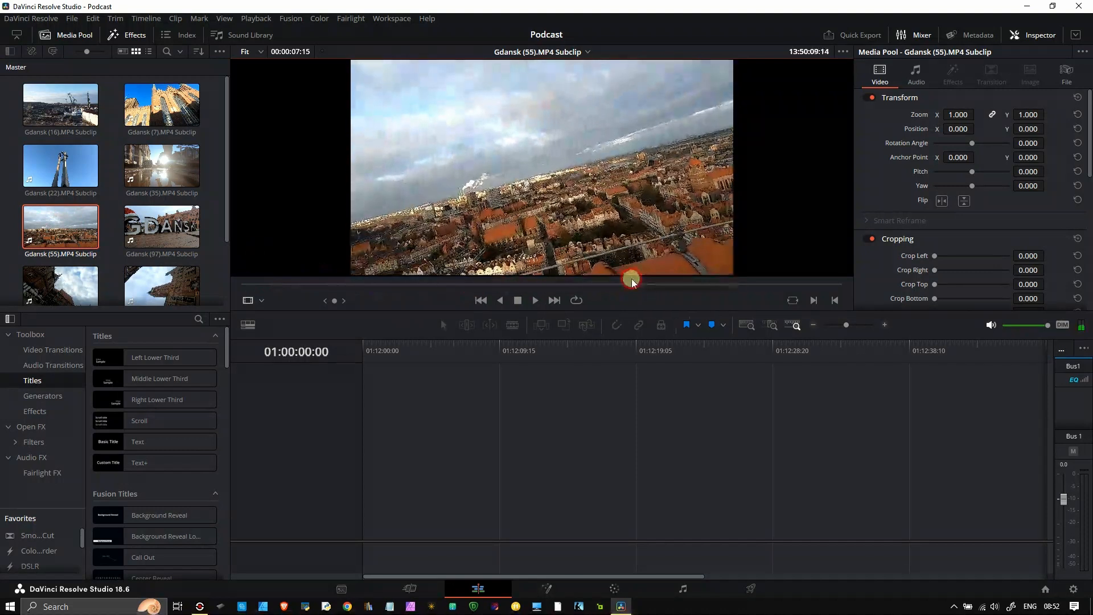
{"action": "left_click", "coordinate": [172, 220]}
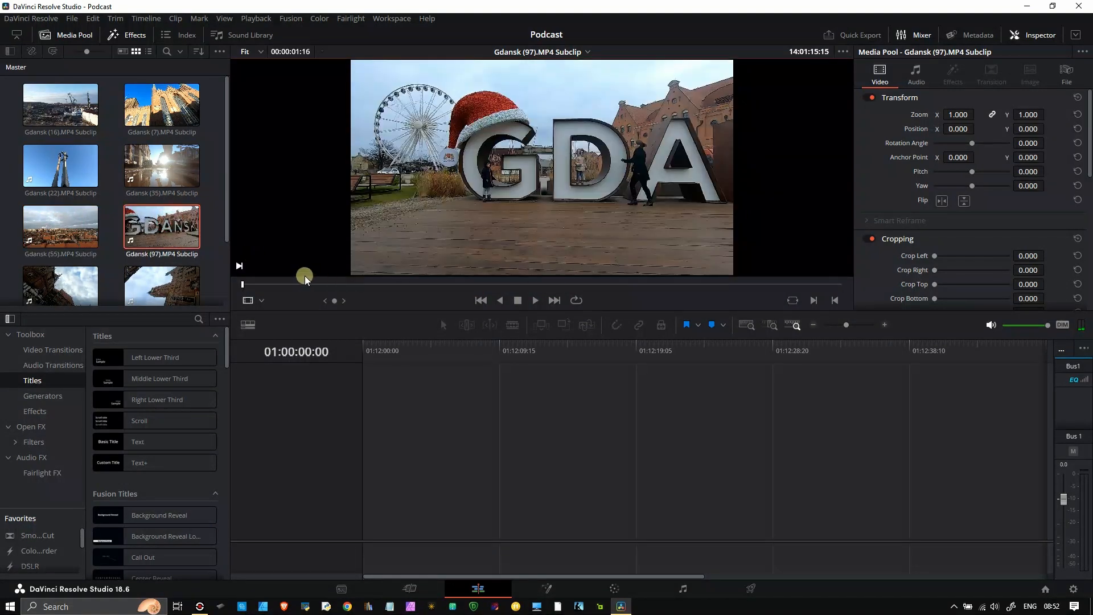
{"action": "left_click_drag", "start_coordinate": [241, 283], "coordinate": [676, 286]}
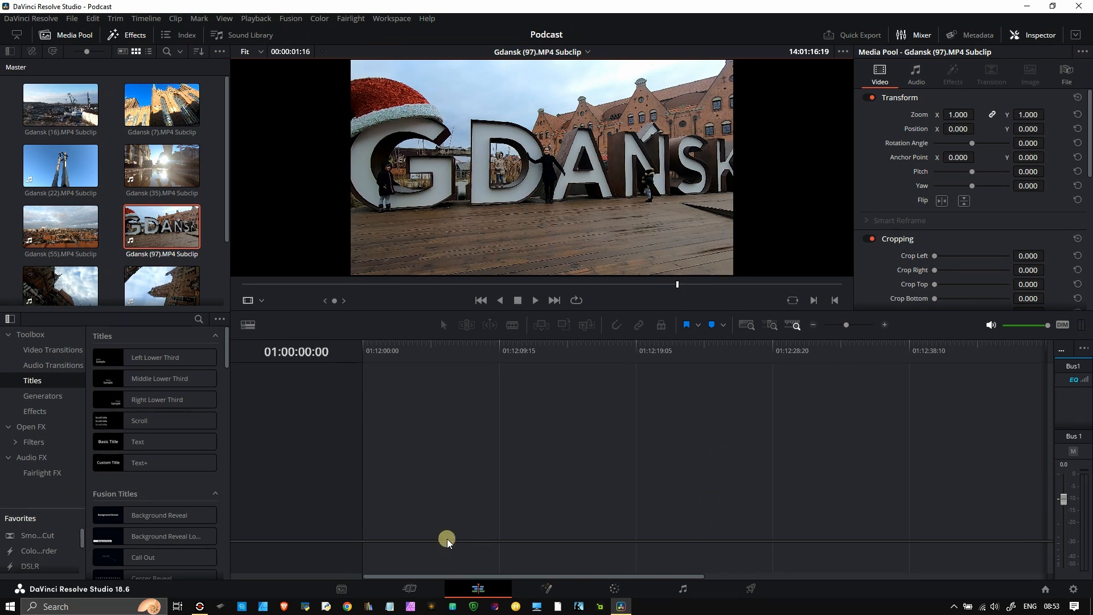
- Create a timeline from the Gdansk (97) subclip and append all the other Gdansk subclips directly after it
{"action": "left_click", "coordinate": [387, 542]}
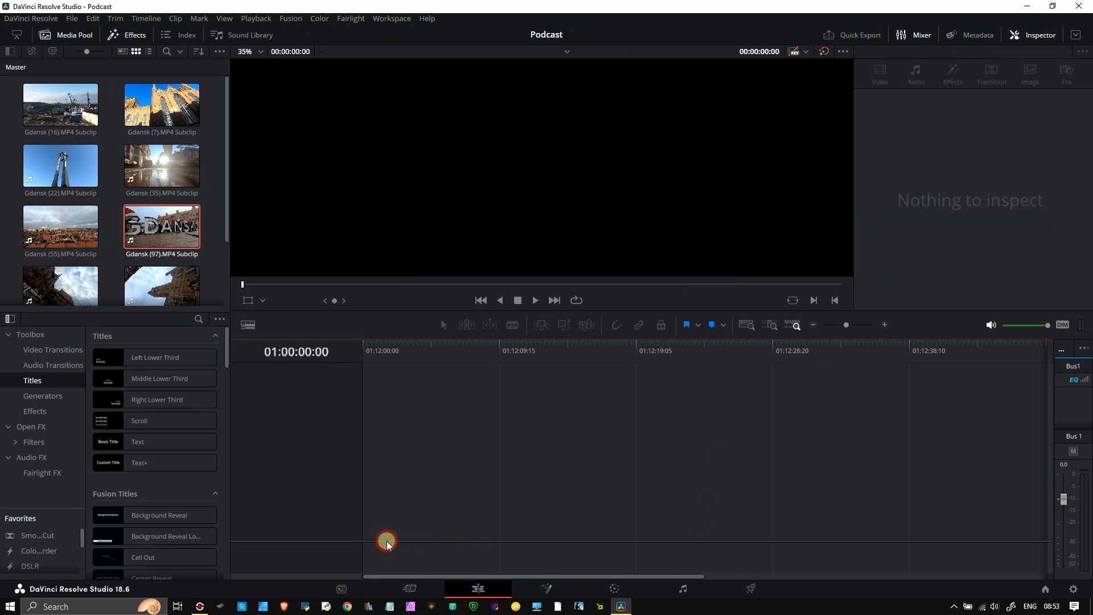
{"action": "left_click_drag", "start_coordinate": [165, 228], "coordinate": [368, 473]}
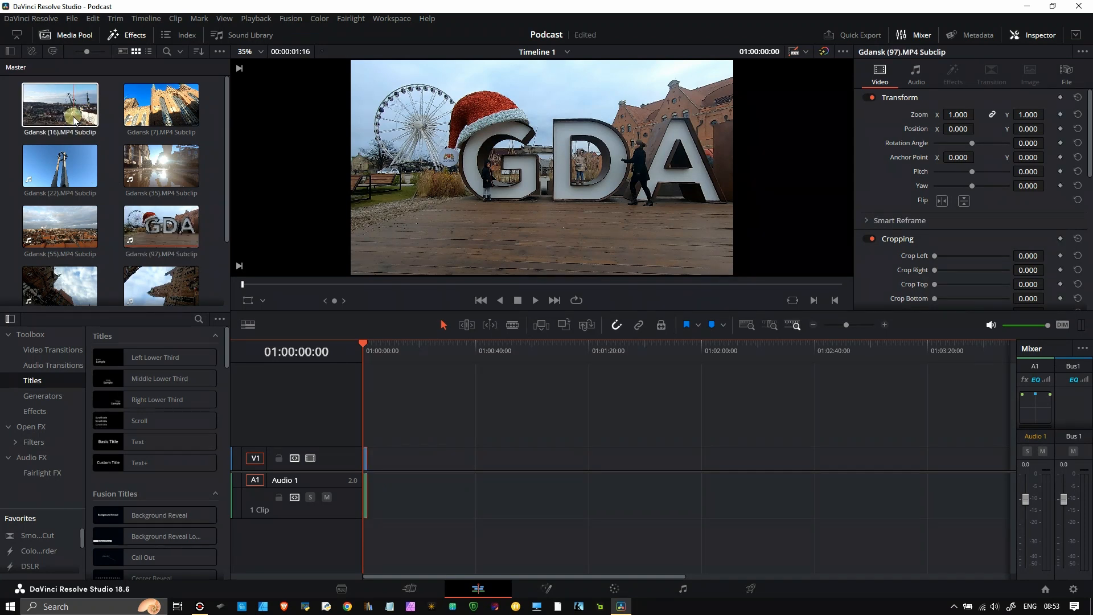
{"action": "key", "text": "ctrl+a"}
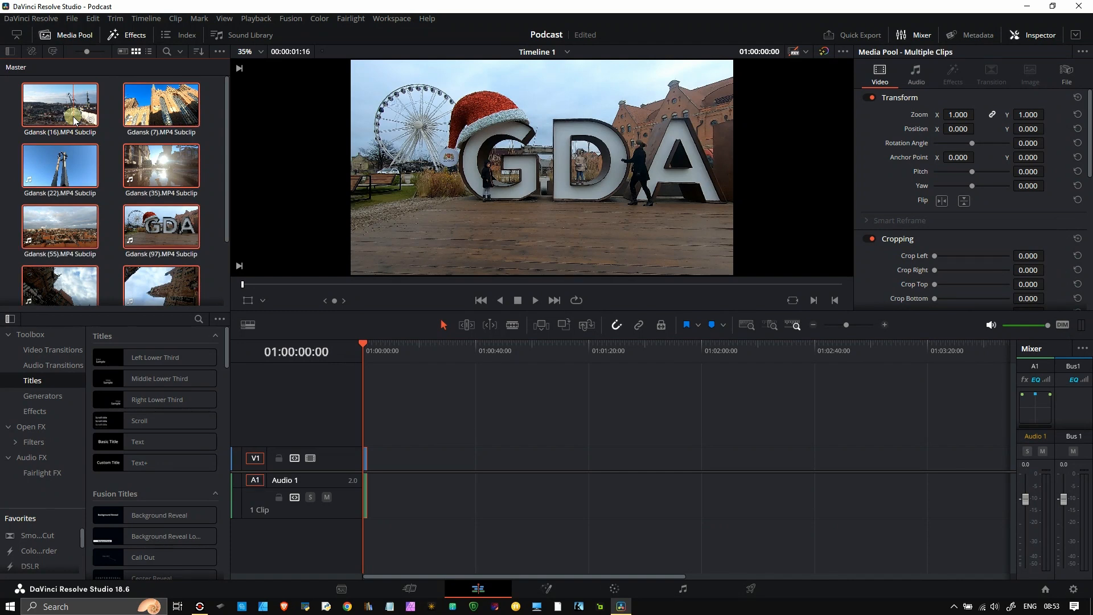
{"action": "left_click", "coordinate": [159, 223], "text": "ctrl"}
{"action": "left_click_drag", "start_coordinate": [69, 111], "coordinate": [141, 204]}
{"action": "scroll", "coordinate": [140, 204], "scroll_direction": "down", "scroll_amount": 3}
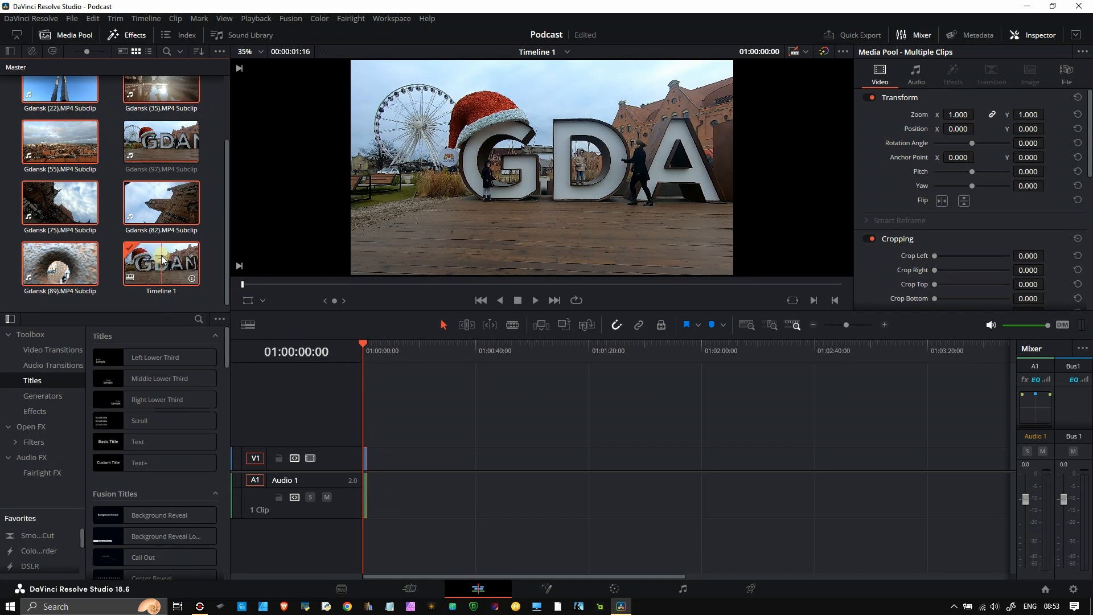
{"action": "scroll", "coordinate": [73, 181], "scroll_direction": "up", "scroll_amount": 2}
{"action": "left_click_drag", "start_coordinate": [76, 130], "coordinate": [375, 458]}
- Examine the Gdansk (16) and Gdansk (7) clips on the timeline, comparing their footage at different playhead positions
{"action": "left_click", "coordinate": [376, 354]}
{"action": "left_click_drag", "start_coordinate": [375, 354], "coordinate": [402, 354]}
{"action": "left_click", "coordinate": [388, 504]}
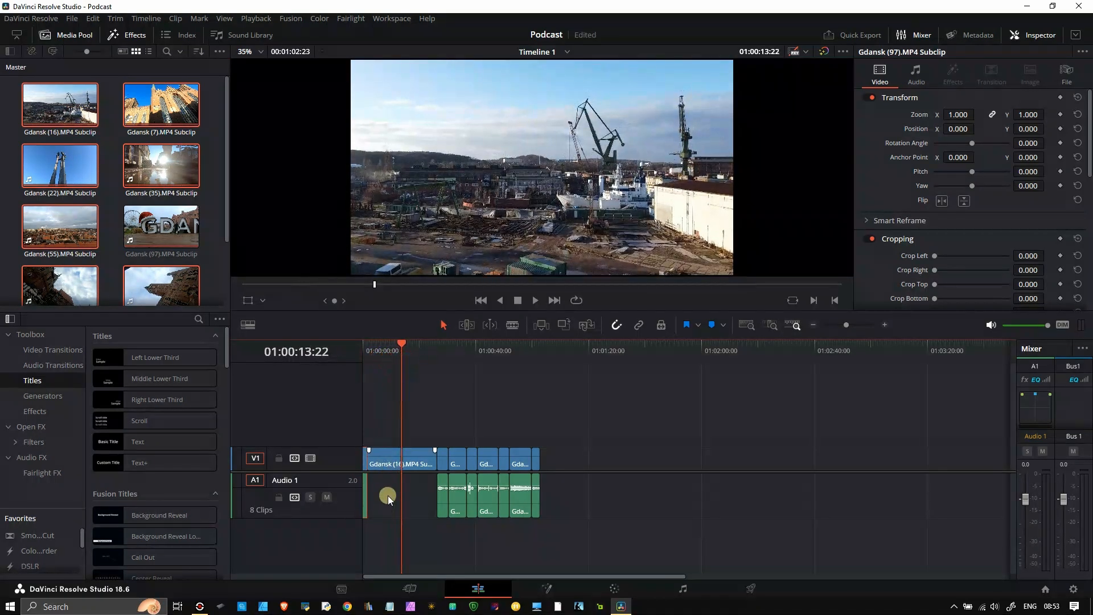
{"action": "left_click", "coordinate": [394, 451]}
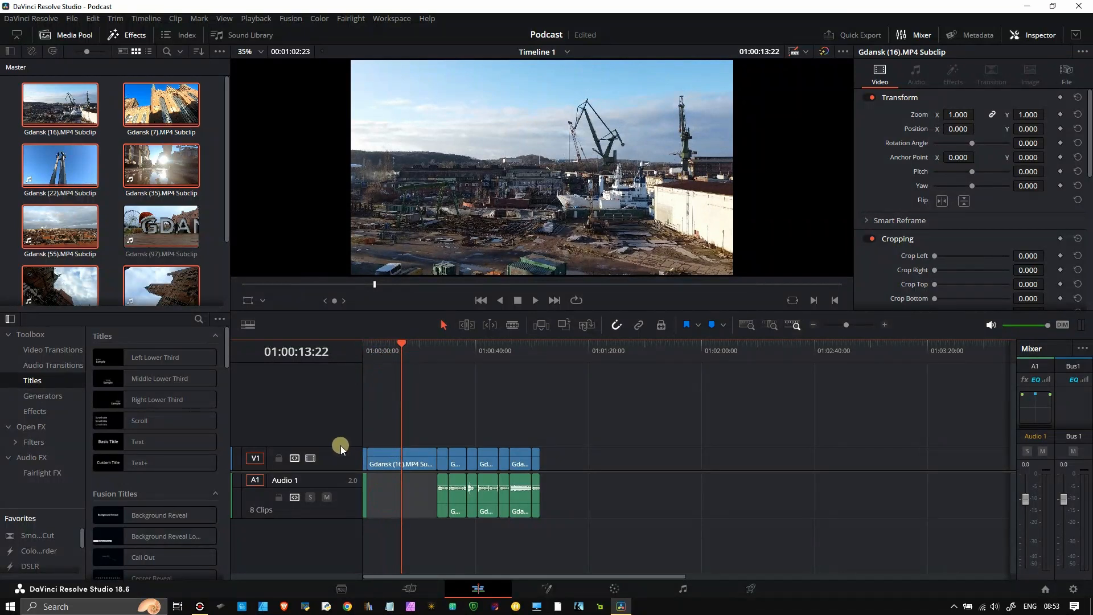
{"action": "left_click", "coordinate": [884, 325]}
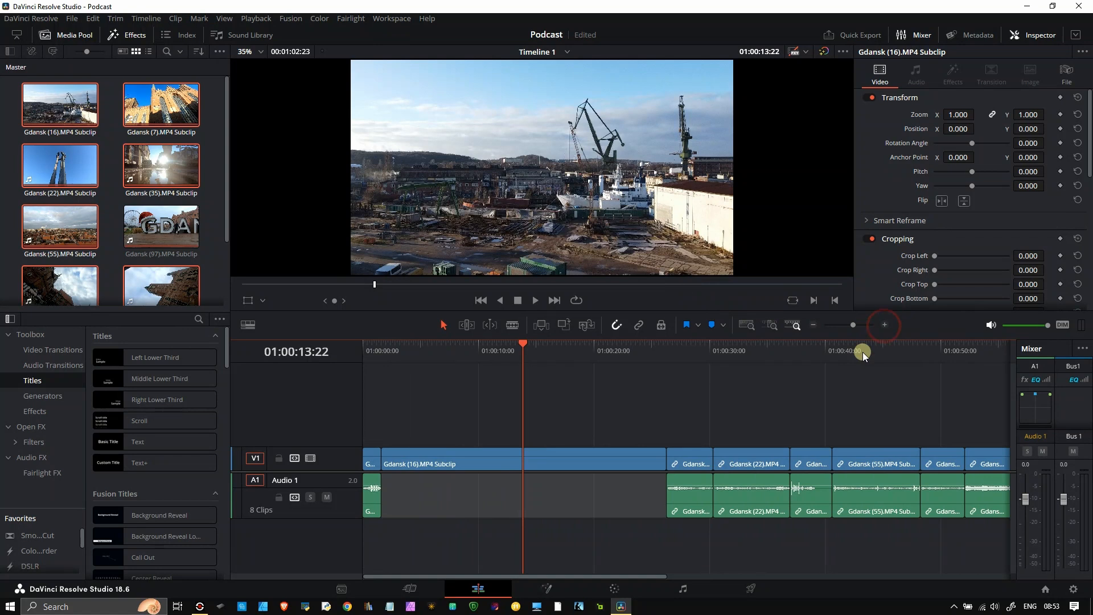
{"action": "left_click", "coordinate": [622, 456]}
{"action": "left_click", "coordinate": [688, 460]}
{"action": "left_click", "coordinate": [686, 368]}
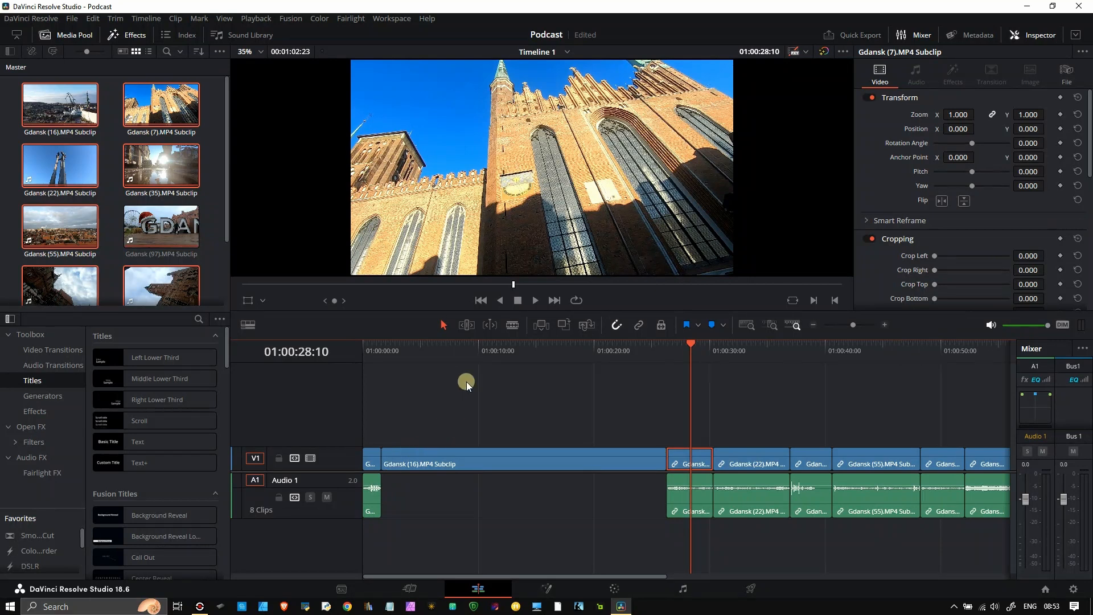
{"action": "left_click", "coordinate": [558, 385]}
{"action": "left_click", "coordinate": [570, 454]}
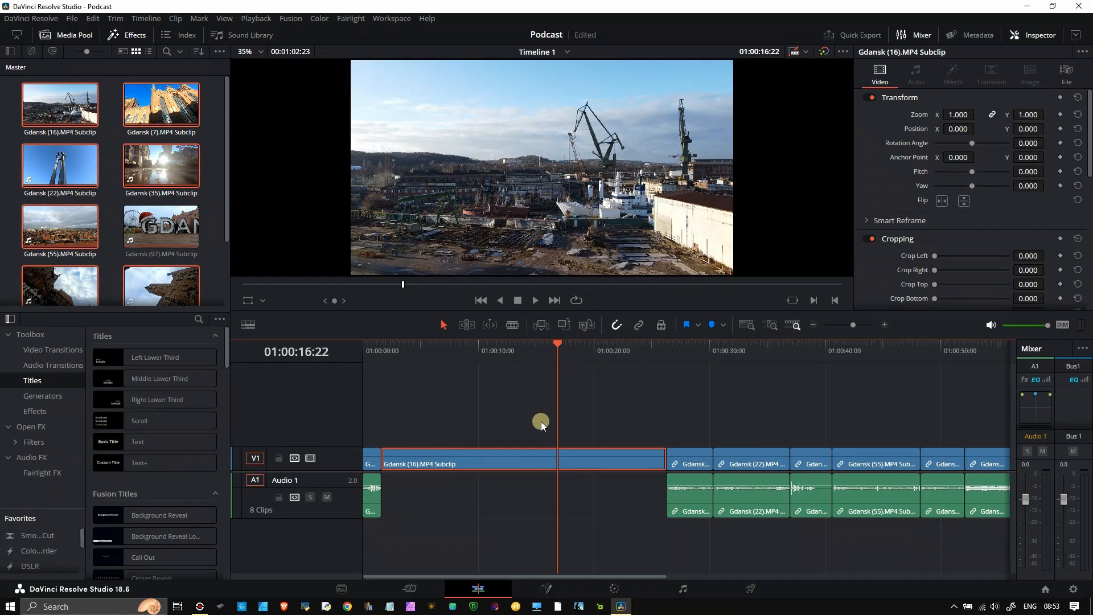
- Look at the Gdansk (16) clip on the Color page and return to the Edit page
{"action": "left_click", "coordinate": [591, 584]}
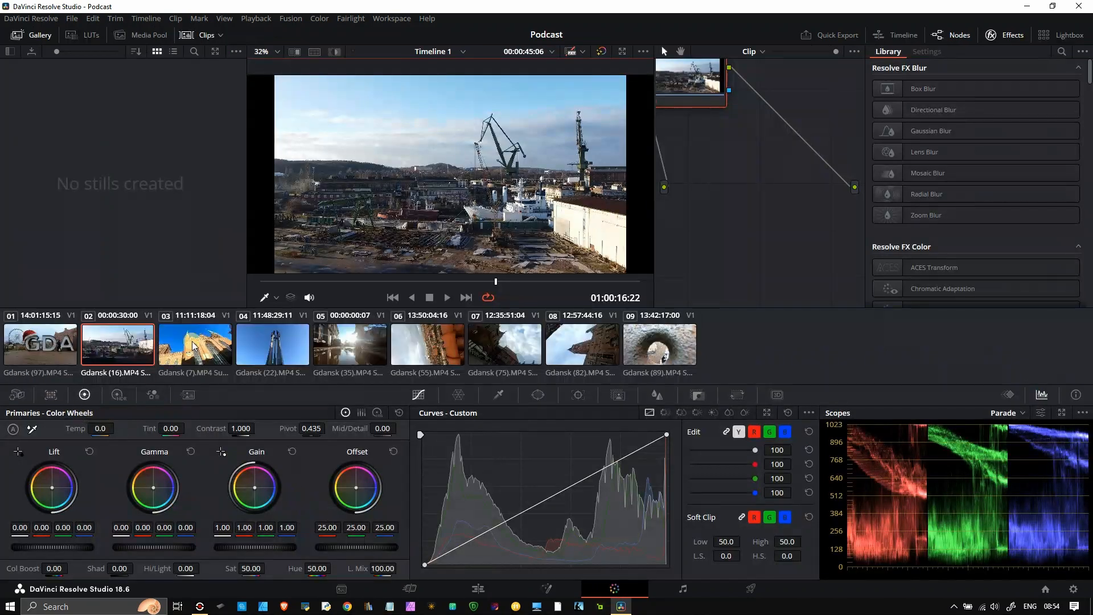
{"action": "left_click", "coordinate": [115, 365]}
{"action": "left_click", "coordinate": [478, 592]}
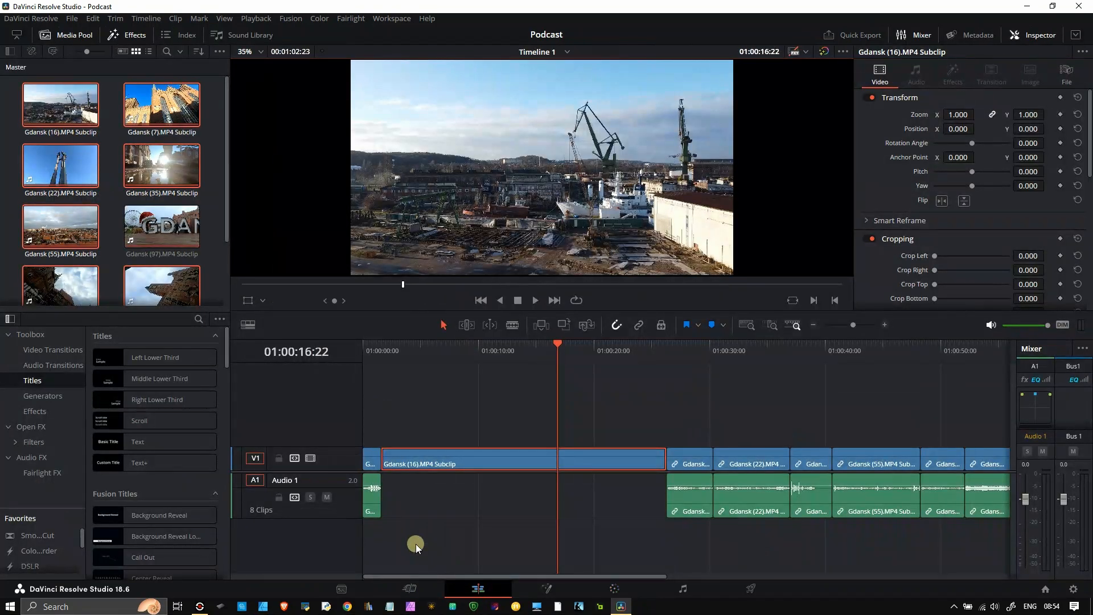
- Browse the effects library's Open FX filters, Fairlight FX, generators and titles
{"action": "key", "text": "ctrl+minus"}
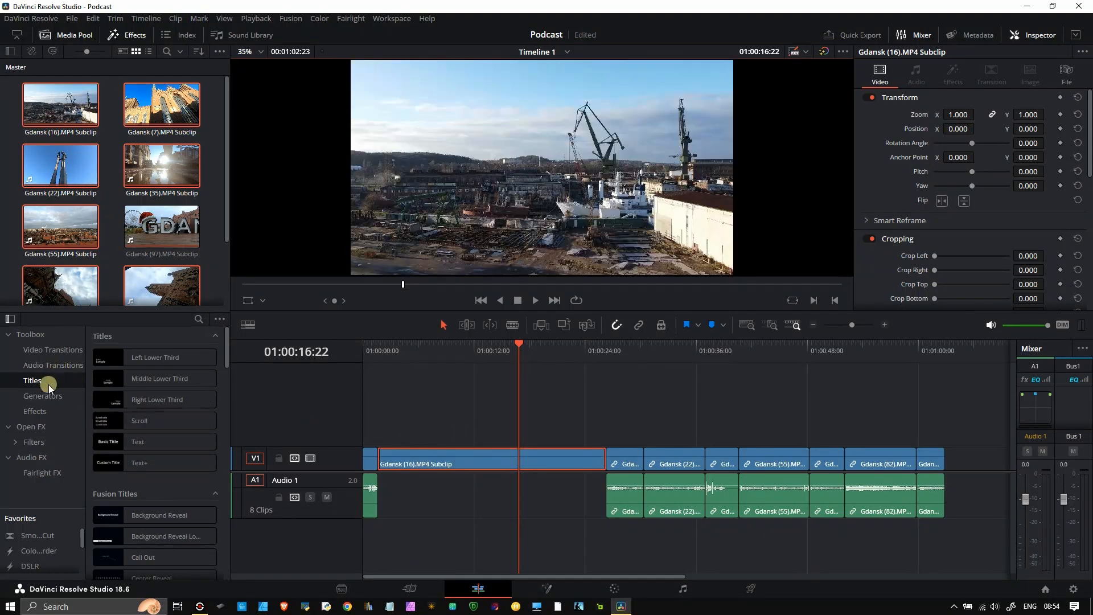
{"action": "left_click", "coordinate": [39, 445]}
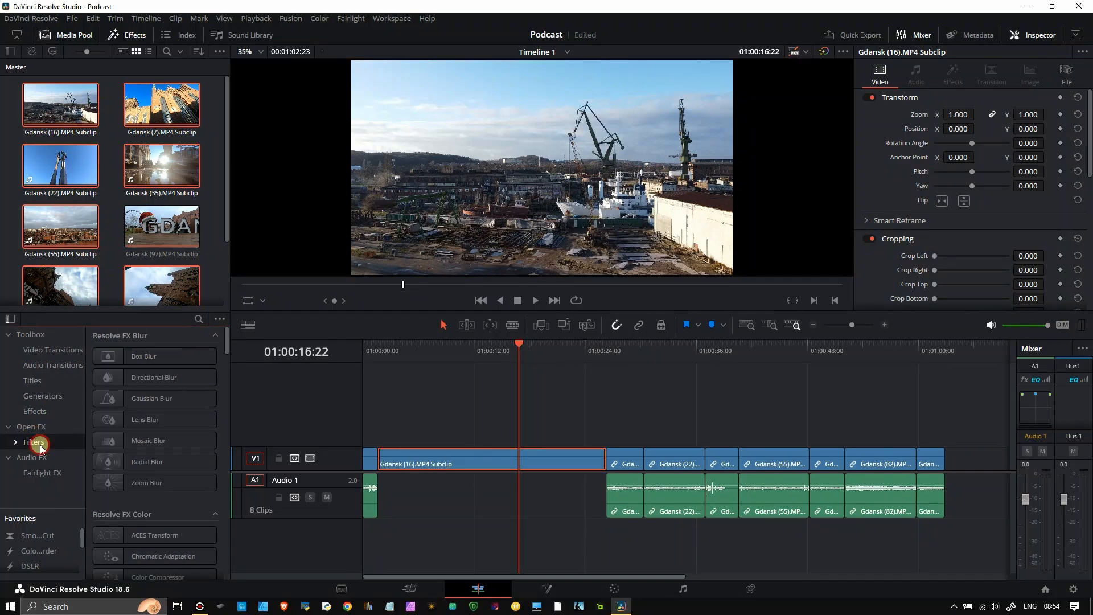
{"action": "left_click", "coordinate": [47, 473]}
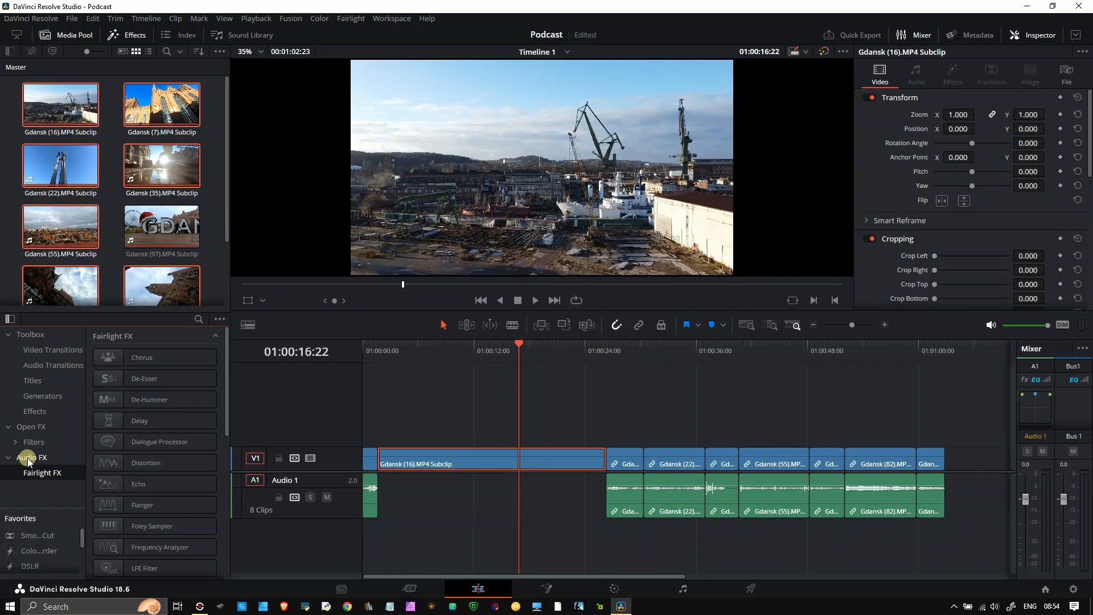
{"action": "left_click", "coordinate": [38, 394]}
{"action": "left_click", "coordinate": [41, 383]}
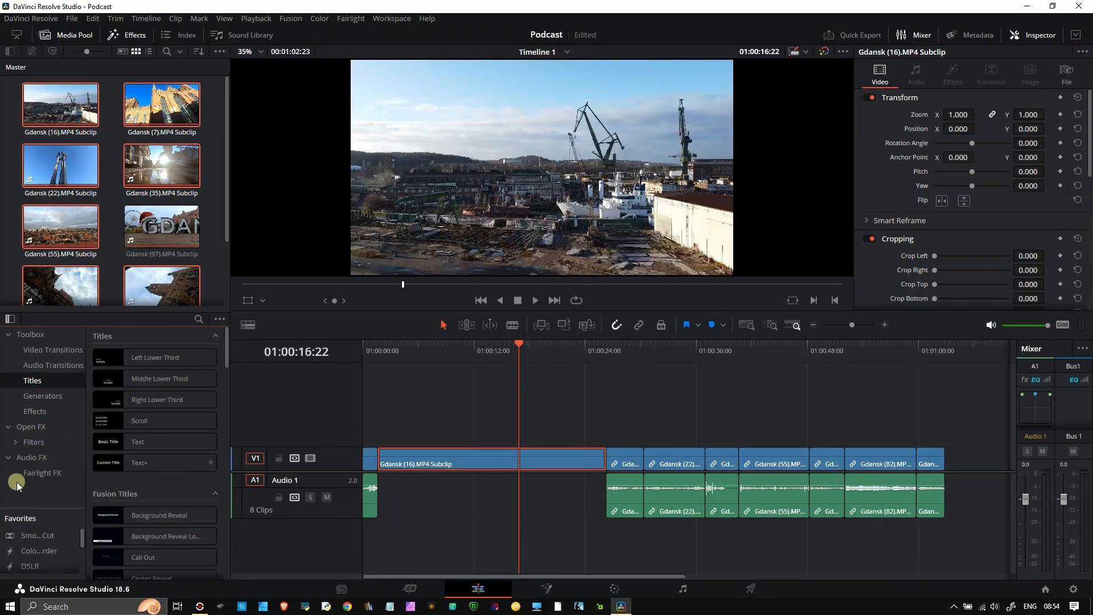
{"action": "left_click", "coordinate": [37, 444]}
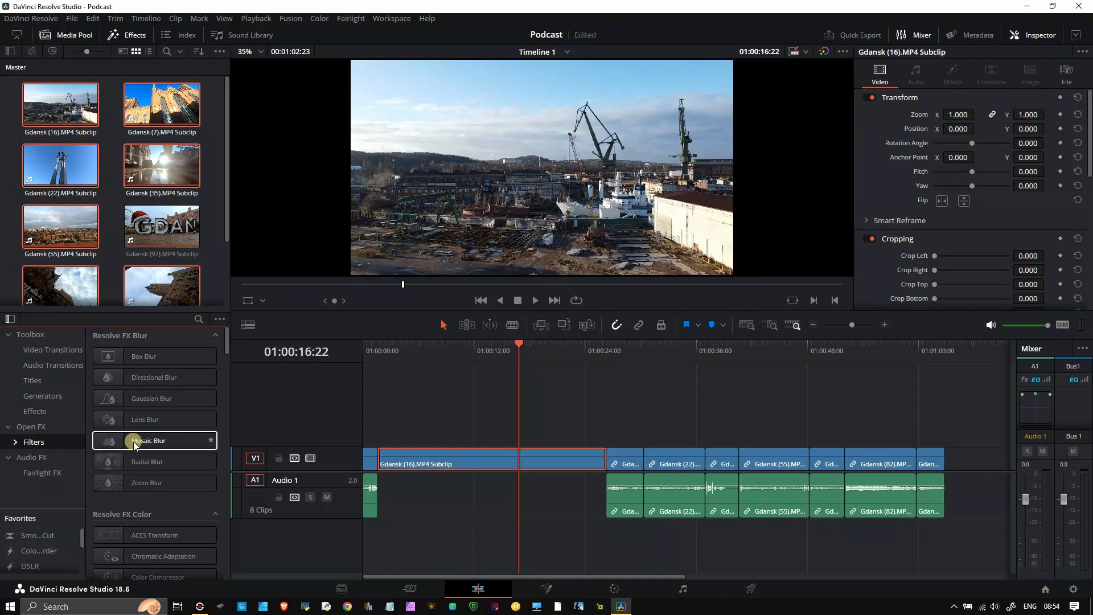
{"action": "scroll", "coordinate": [134, 442], "scroll_direction": "down", "scroll_amount": 3}
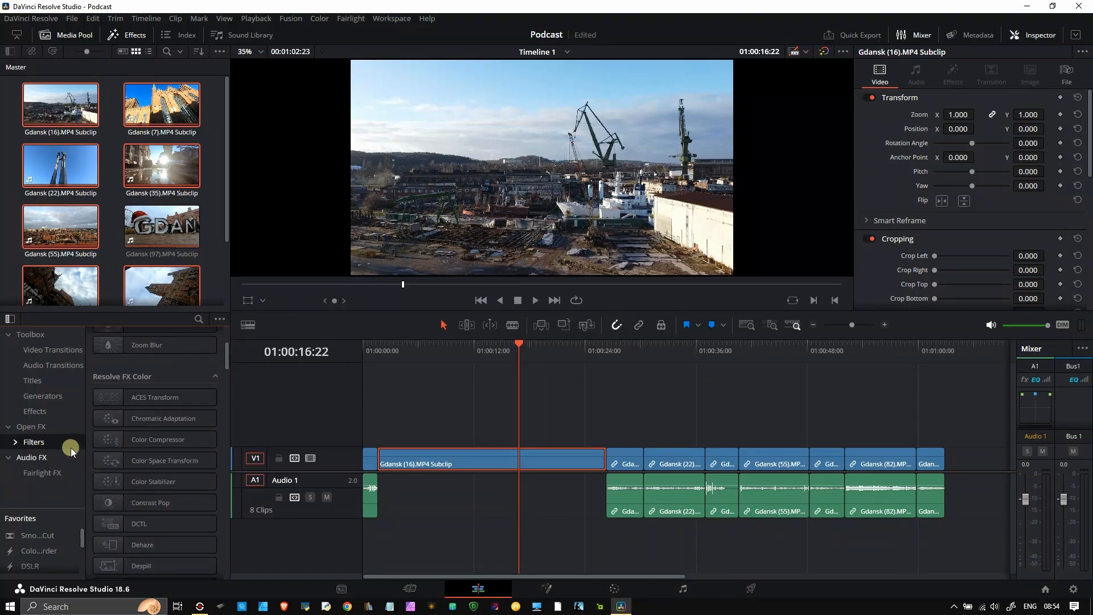
{"action": "left_click", "coordinate": [64, 422]}
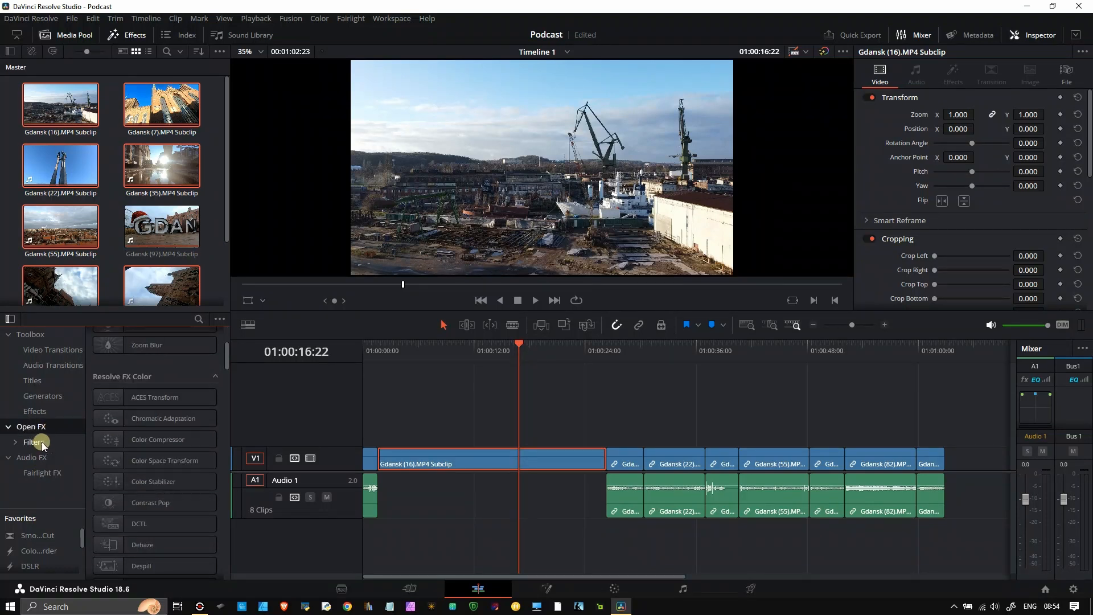
- Add an Adjustment Clip on track V2 spanning all the timeline clips, and scrub through the footage beneath it
{"action": "left_click", "coordinate": [42, 413]}
{"action": "left_click_drag", "start_coordinate": [154, 359], "coordinate": [944, 434]}
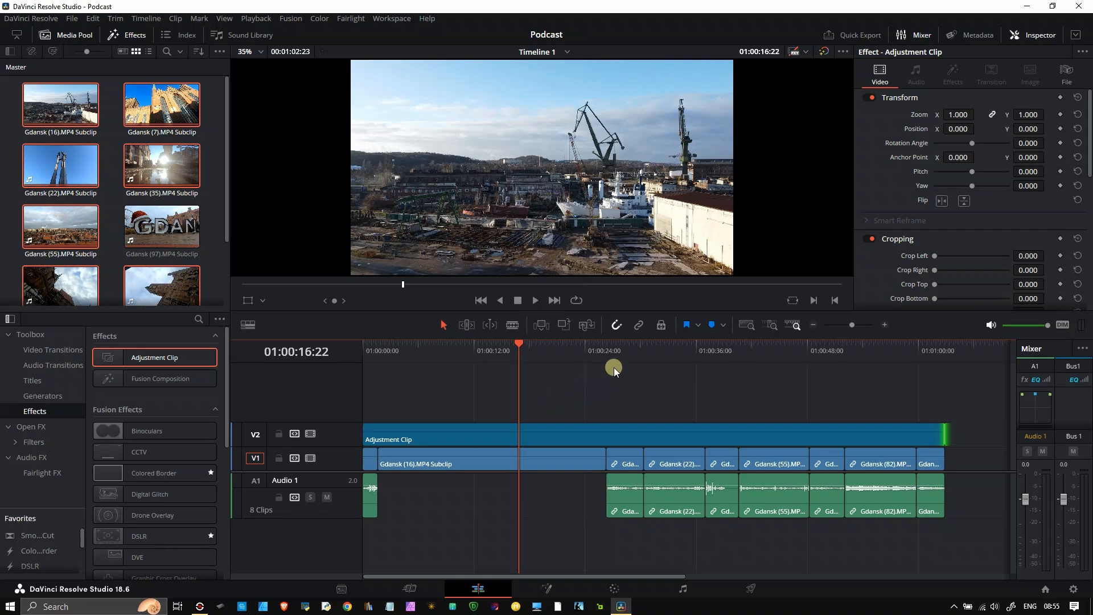
{"action": "left_click", "coordinate": [620, 353]}
{"action": "left_click_drag", "start_coordinate": [618, 342], "coordinate": [377, 380]}
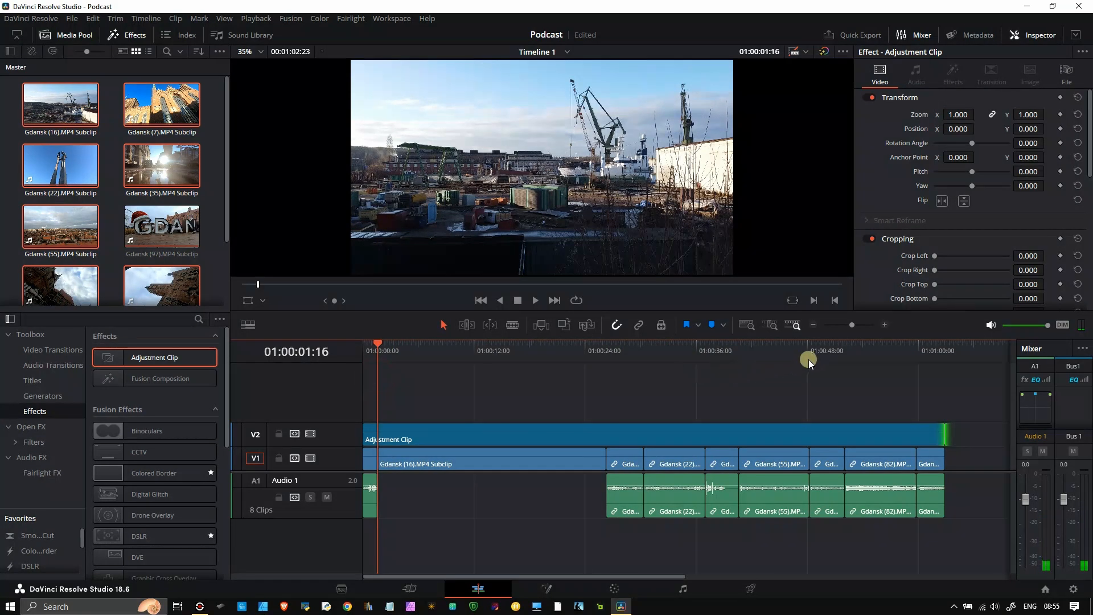
{"action": "left_click", "coordinate": [853, 353]}
{"action": "left_click", "coordinate": [868, 351]}
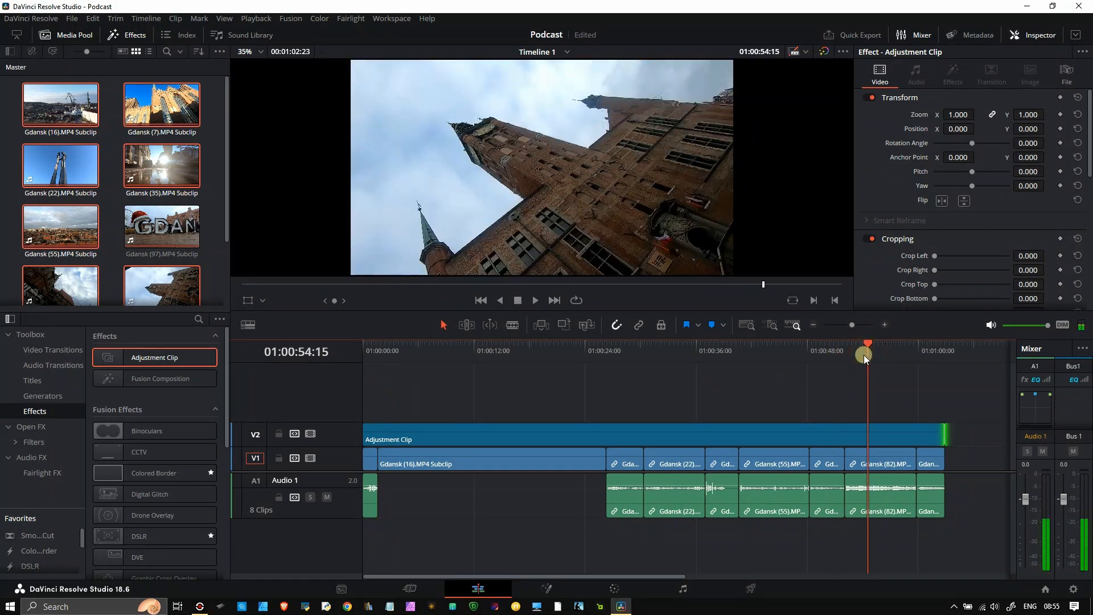
- On the Color page, white-balance the Adjustment Clip by sampling the bright clouds in the shipyard shot at 01:00:05:07
{"action": "left_click", "coordinate": [405, 434]}
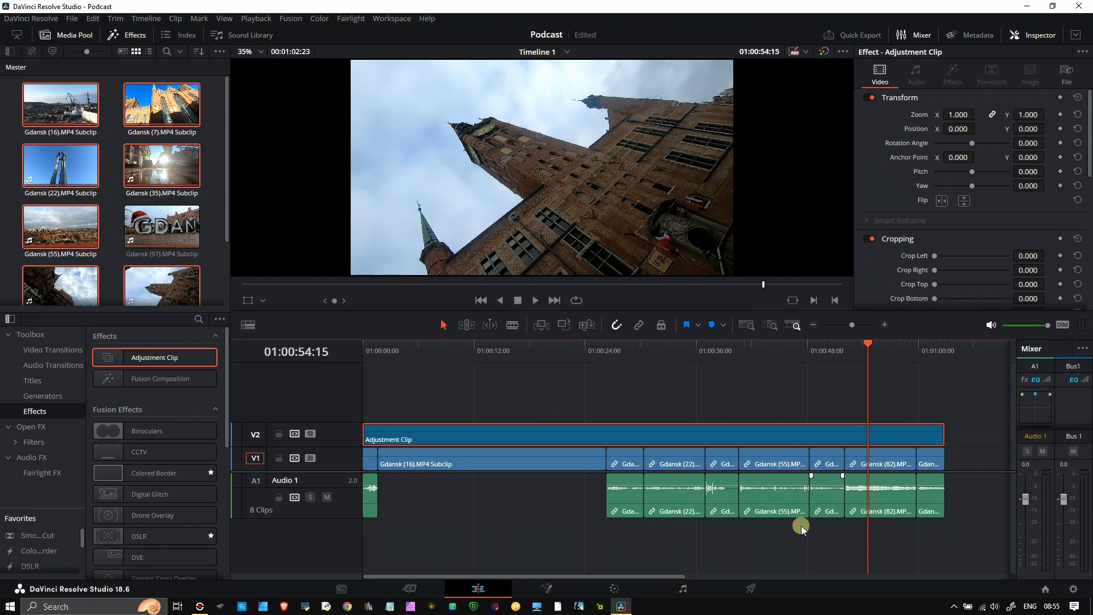
{"action": "left_click", "coordinate": [616, 587]}
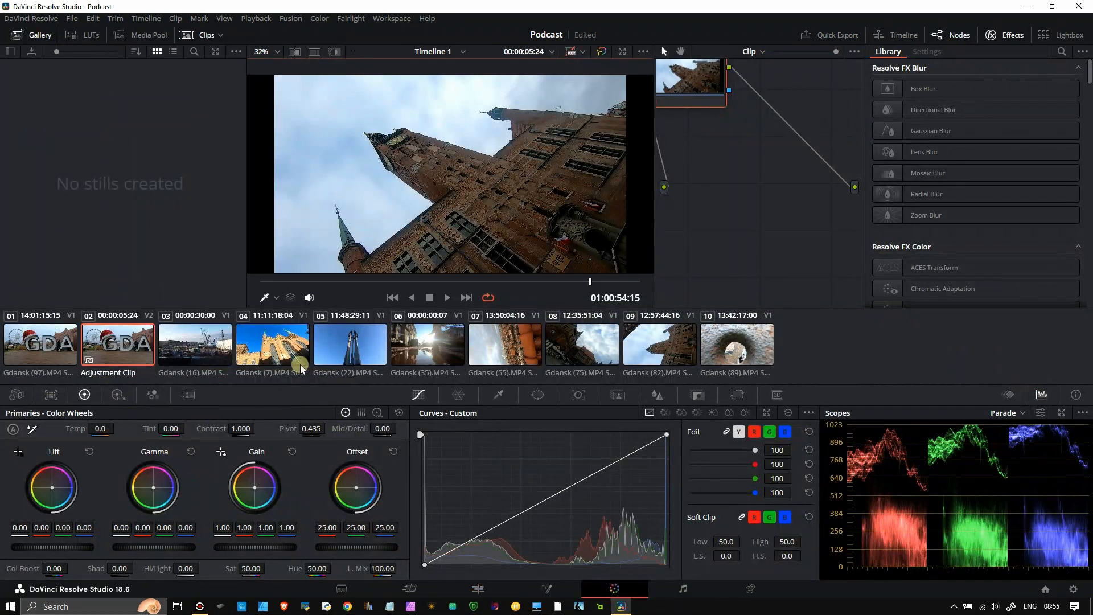
{"action": "left_click_drag", "start_coordinate": [271, 281], "coordinate": [292, 282]}
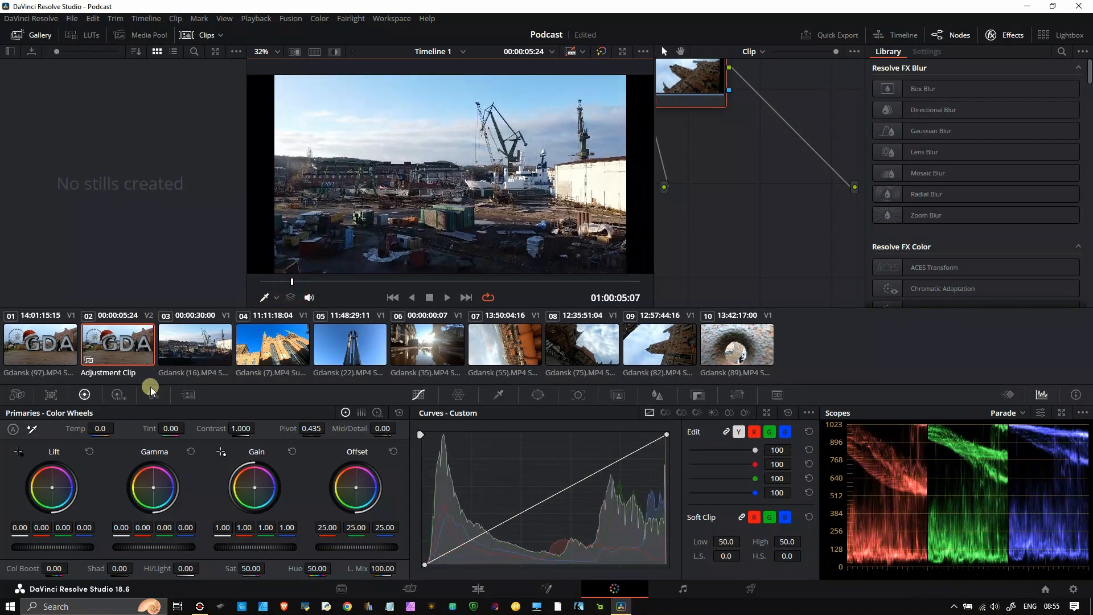
{"action": "left_click", "coordinate": [32, 432]}
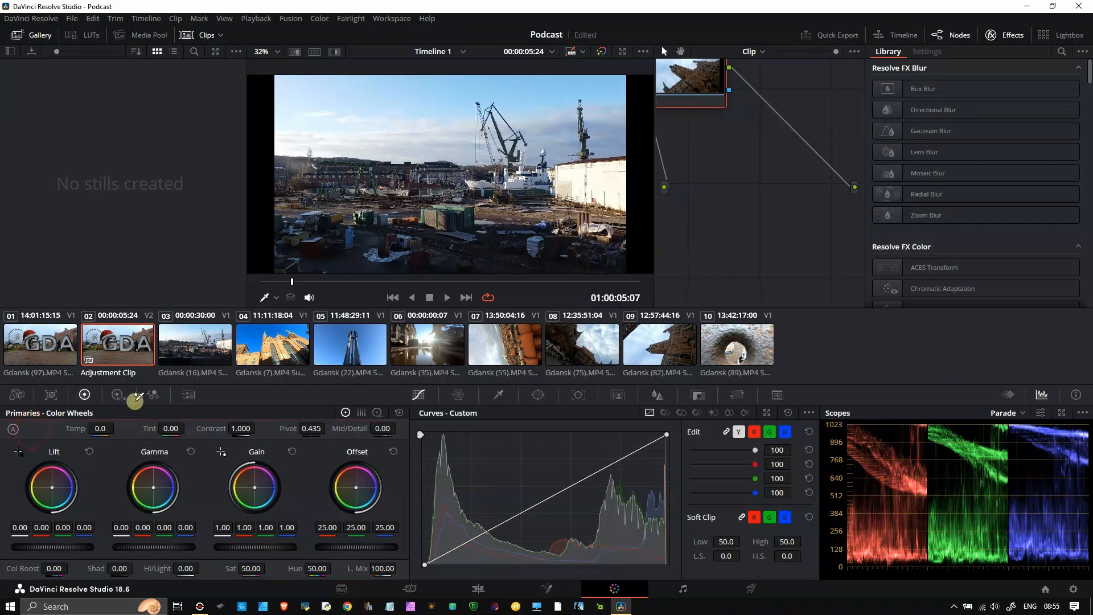
{"action": "left_click", "coordinate": [337, 137]}
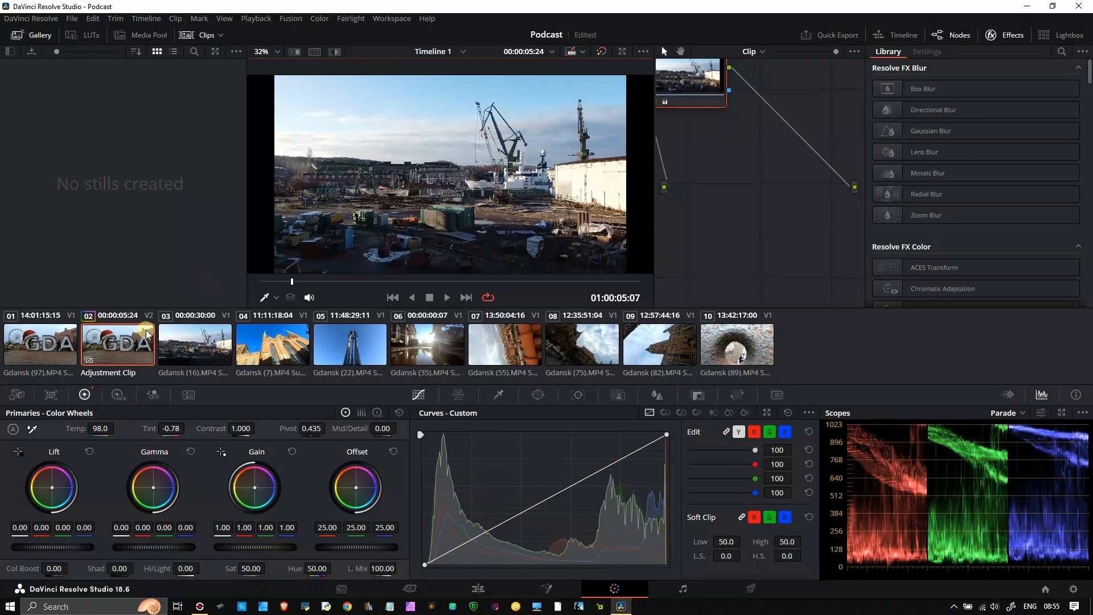
- Scrub the graded footage to the rooftop skyline shot at 01:00:47:02
{"action": "left_click", "coordinate": [266, 297]}
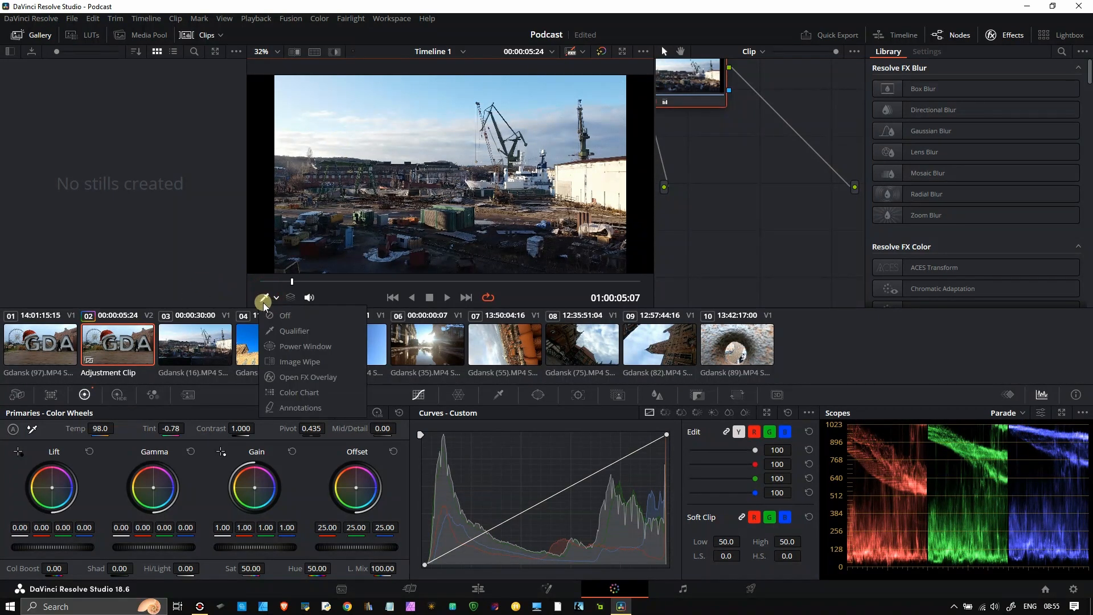
{"action": "left_click", "coordinate": [263, 303]}
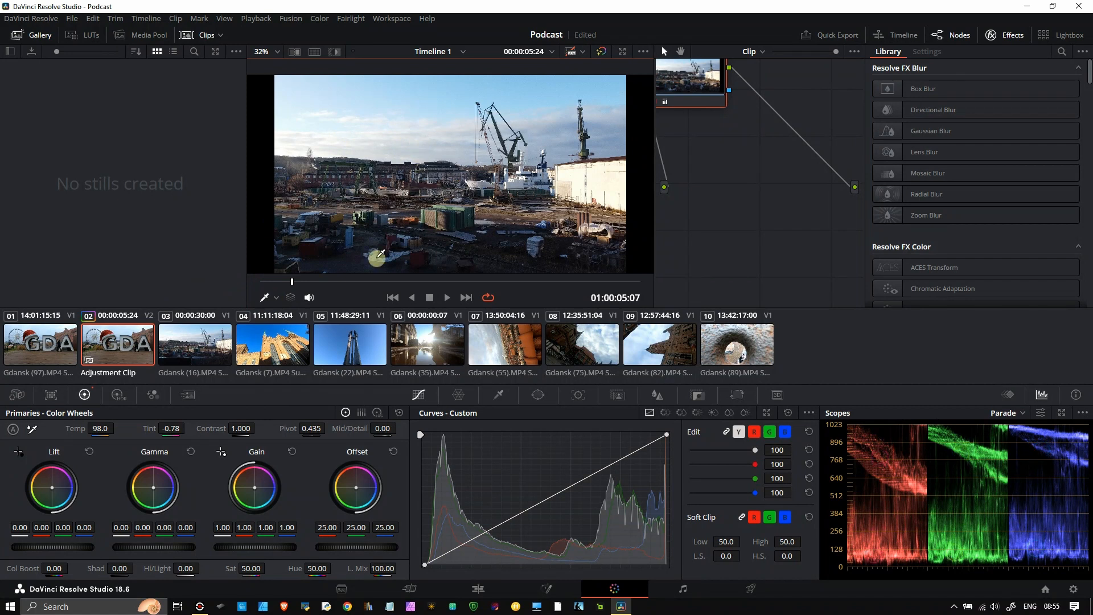
{"action": "left_click", "coordinate": [473, 281]}
{"action": "left_click_drag", "start_coordinate": [497, 285], "coordinate": [544, 283]}
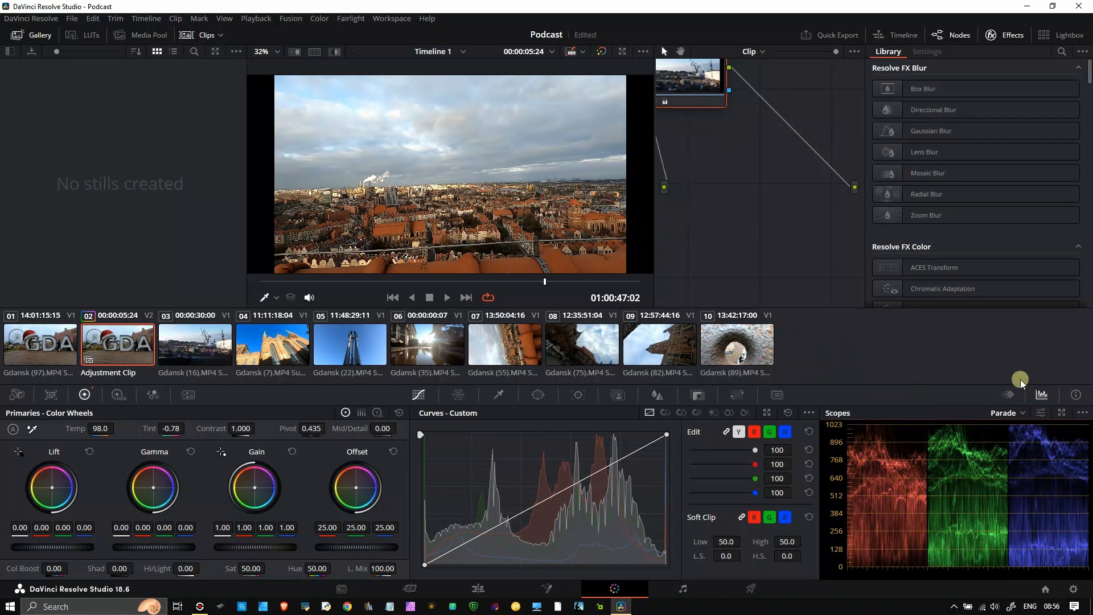
- Examine the parade, waveform and vectorscope of the skyline shot in the expanded Scopes window, and close it
{"action": "left_click", "coordinate": [1062, 413]}
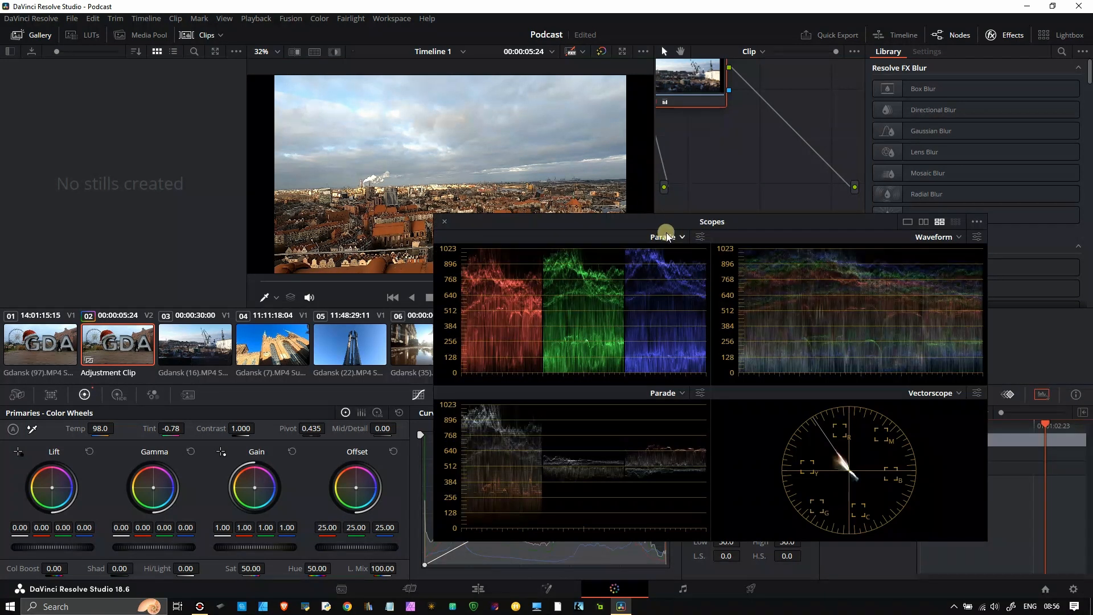
{"action": "left_click_drag", "start_coordinate": [662, 227], "coordinate": [843, 85]}
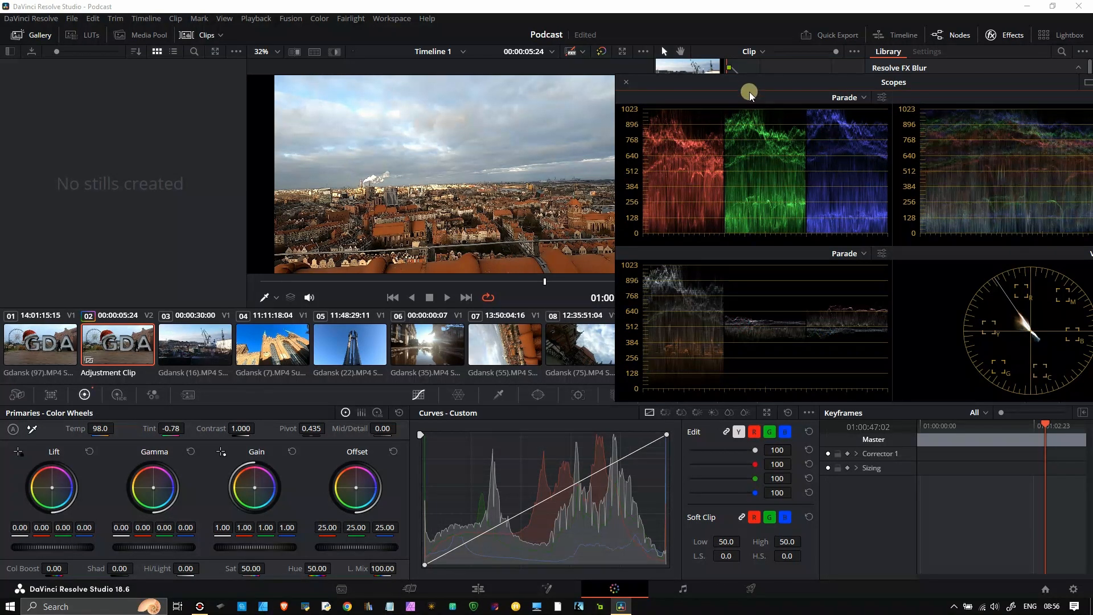
{"action": "left_click", "coordinate": [625, 84]}
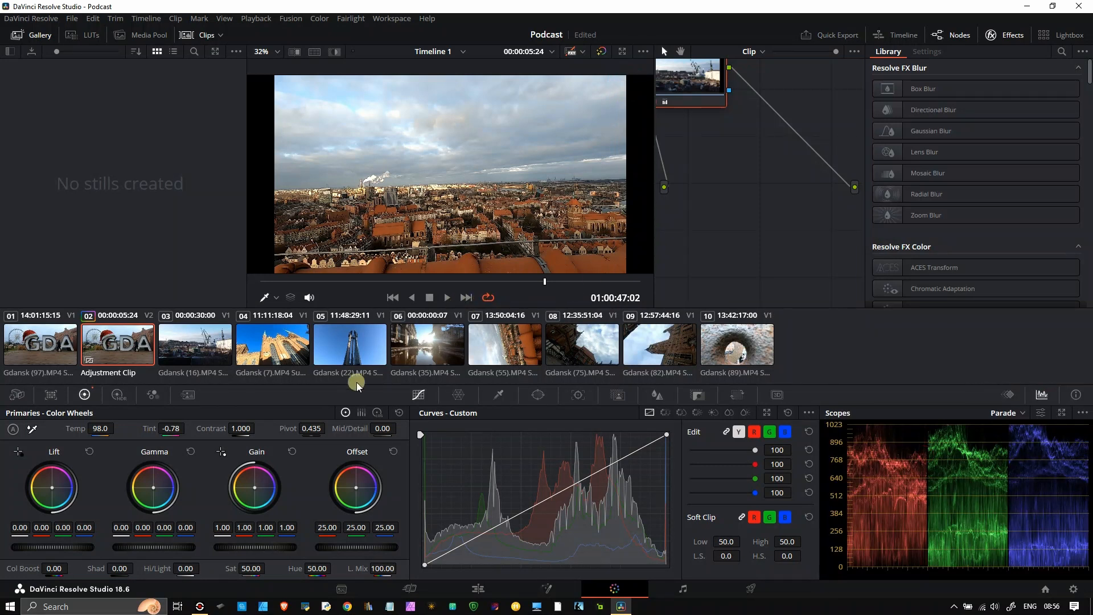
- Add a serial node after node 01 in the Adjustment Clip's grade, viewing the monument shot at 01:00:31:00
{"action": "left_click_drag", "start_coordinate": [691, 77], "coordinate": [726, 157]}
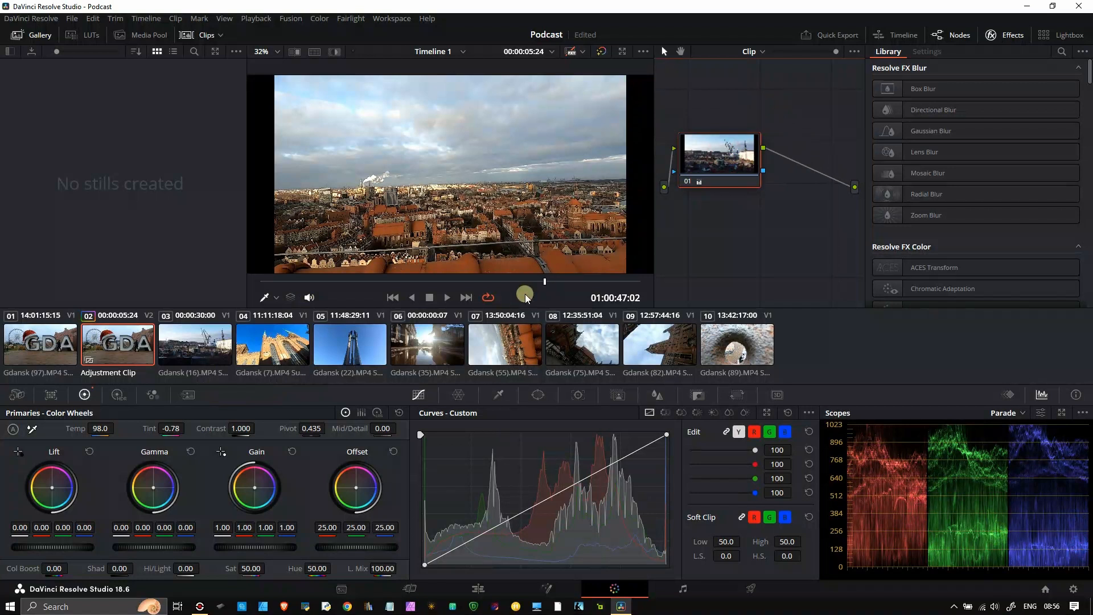
{"action": "left_click_drag", "start_coordinate": [525, 298], "coordinate": [448, 298]}
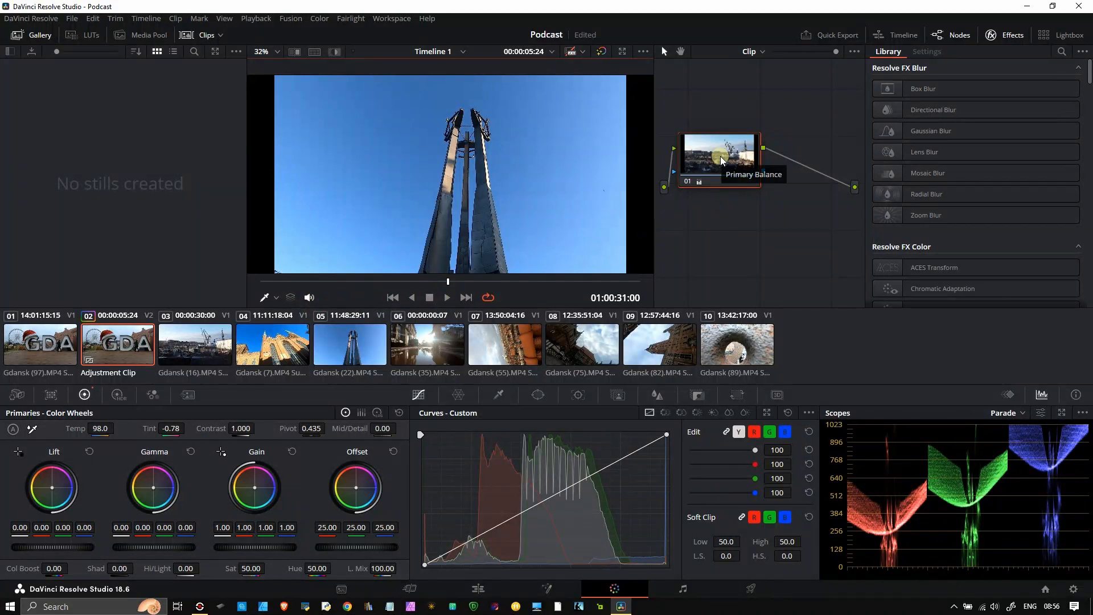
{"action": "key", "text": "alt+s"}
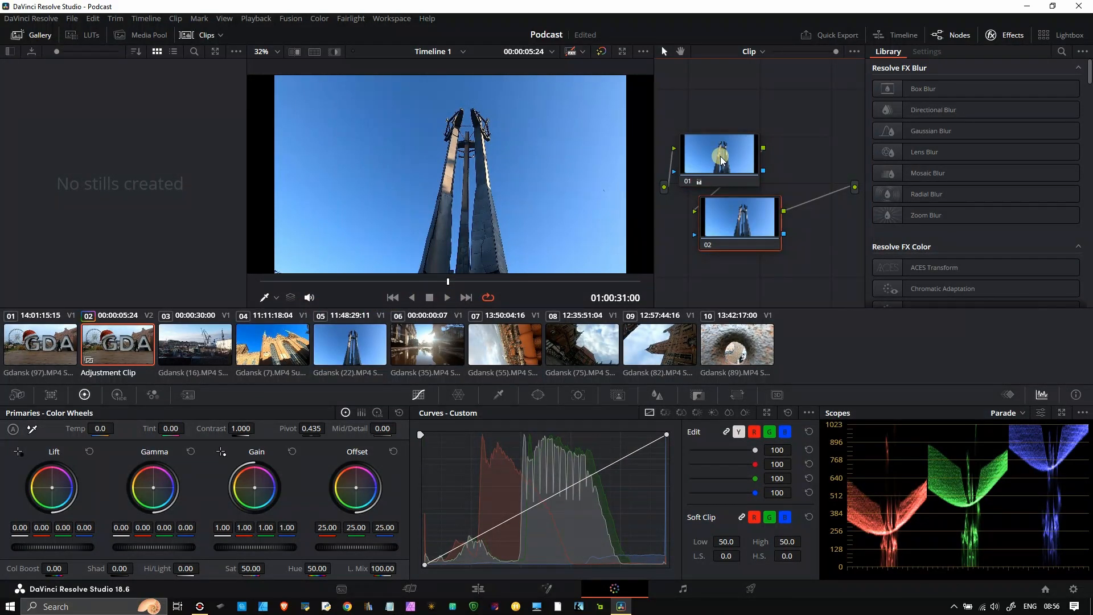
{"action": "left_click_drag", "start_coordinate": [729, 226], "coordinate": [741, 230]}
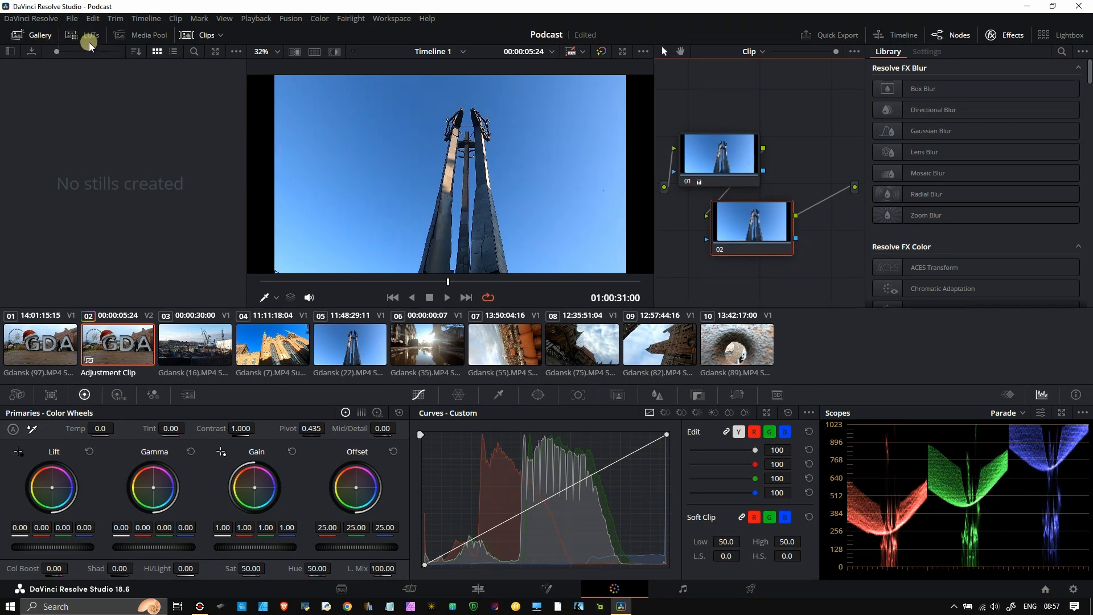
- Make more room for the node graph by hiding the Gallery and widening the node editor, and switch the viewer's on-screen control off
{"action": "left_click", "coordinate": [26, 35]}
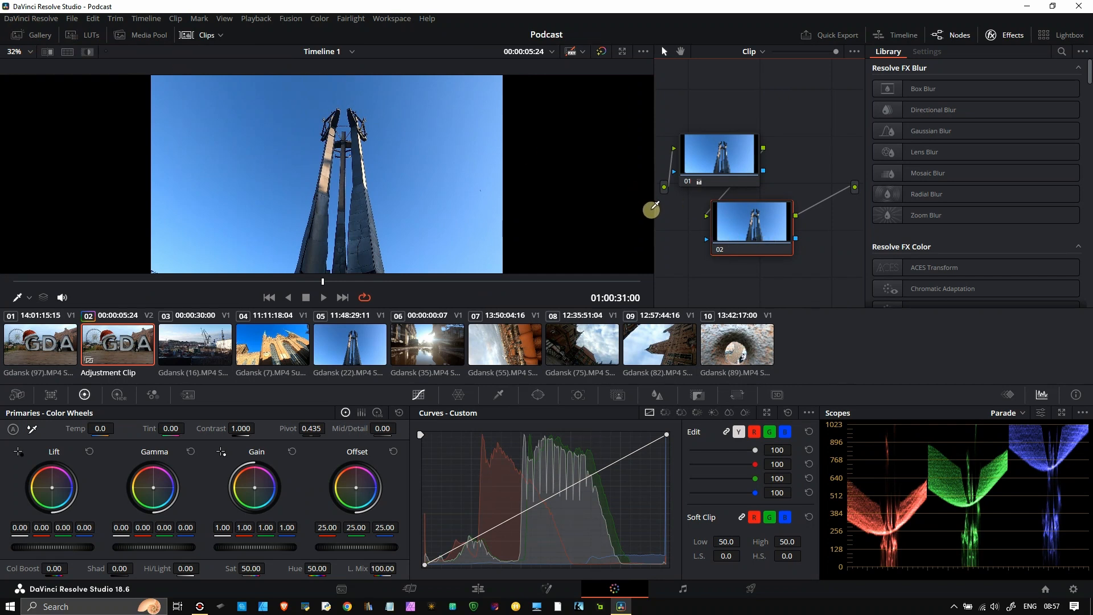
{"action": "left_click_drag", "start_coordinate": [654, 214], "coordinate": [492, 225]}
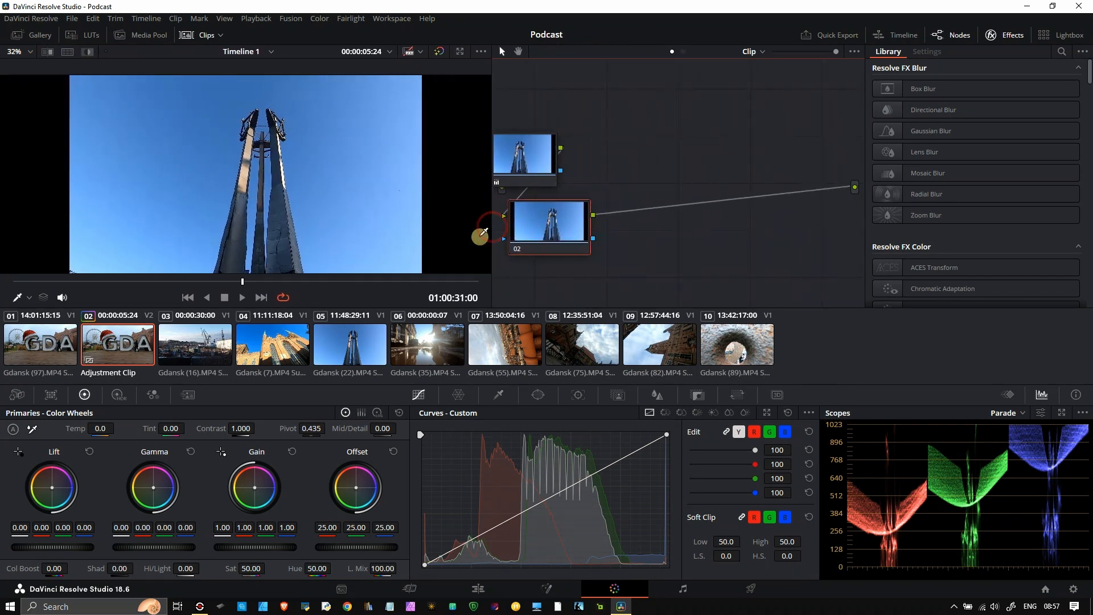
{"action": "left_click", "coordinate": [29, 300]}
{"action": "left_click", "coordinate": [27, 318]}
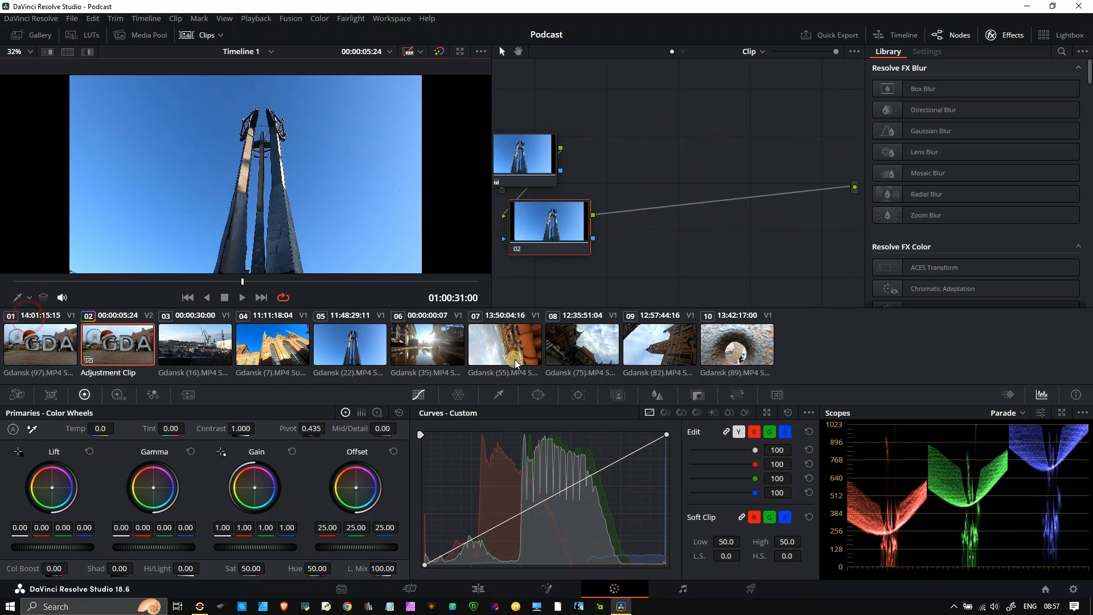
- Line up node 02 beside node 01 and apply the Dehancer Pro effect to it
{"action": "left_click_drag", "start_coordinate": [554, 234], "coordinate": [649, 160]}
{"action": "right_click", "coordinate": [524, 175]}
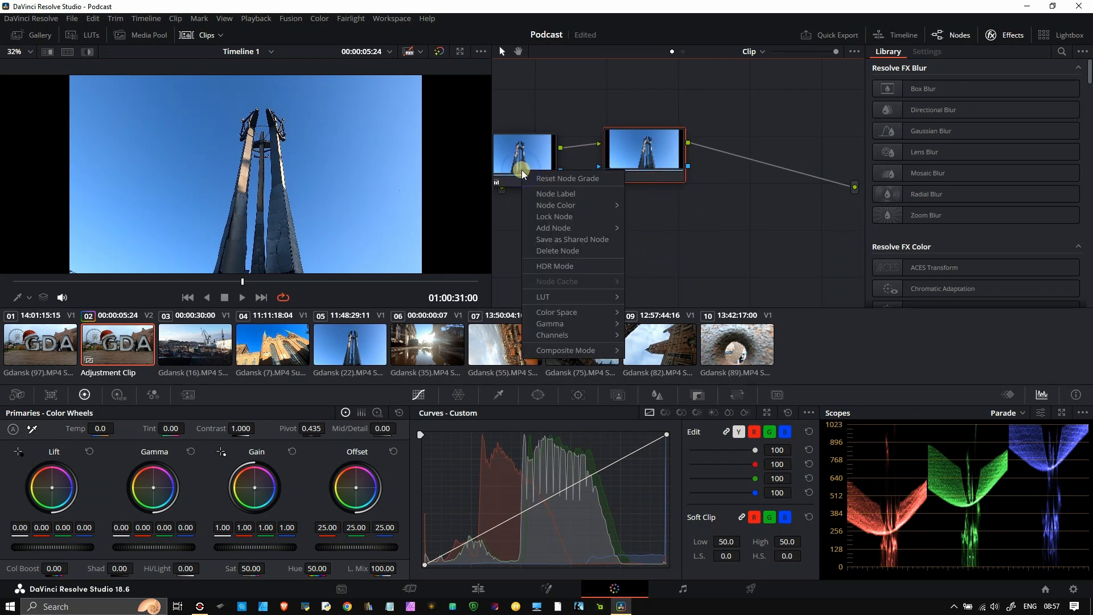
{"action": "left_click", "coordinate": [542, 97]}
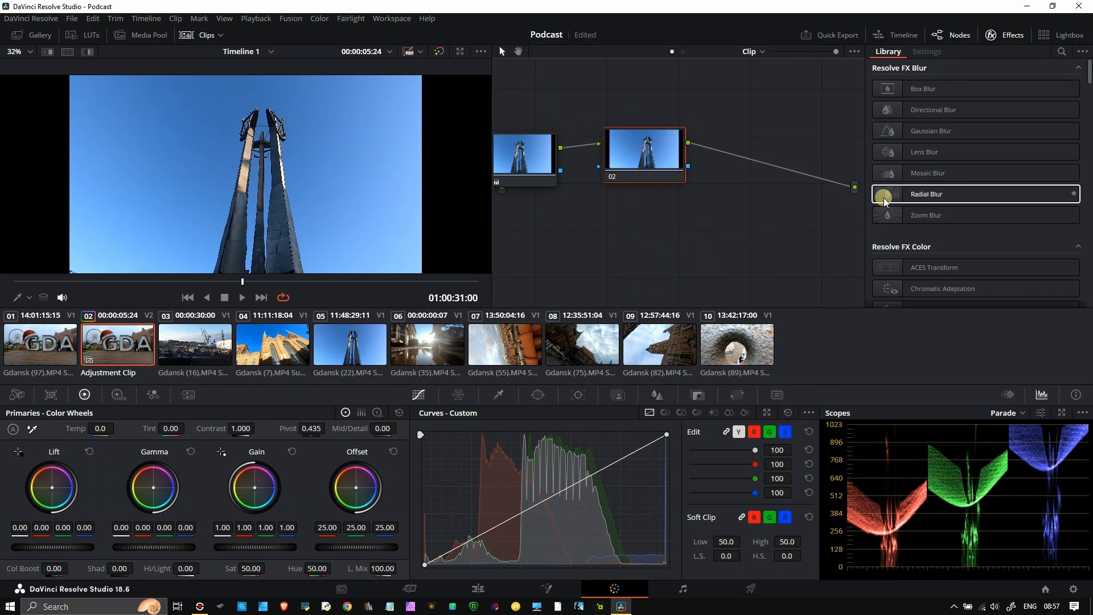
{"action": "scroll", "coordinate": [926, 227], "scroll_direction": "down", "scroll_amount": 10}
{"action": "scroll", "coordinate": [927, 228], "scroll_direction": "down", "scroll_amount": 10}
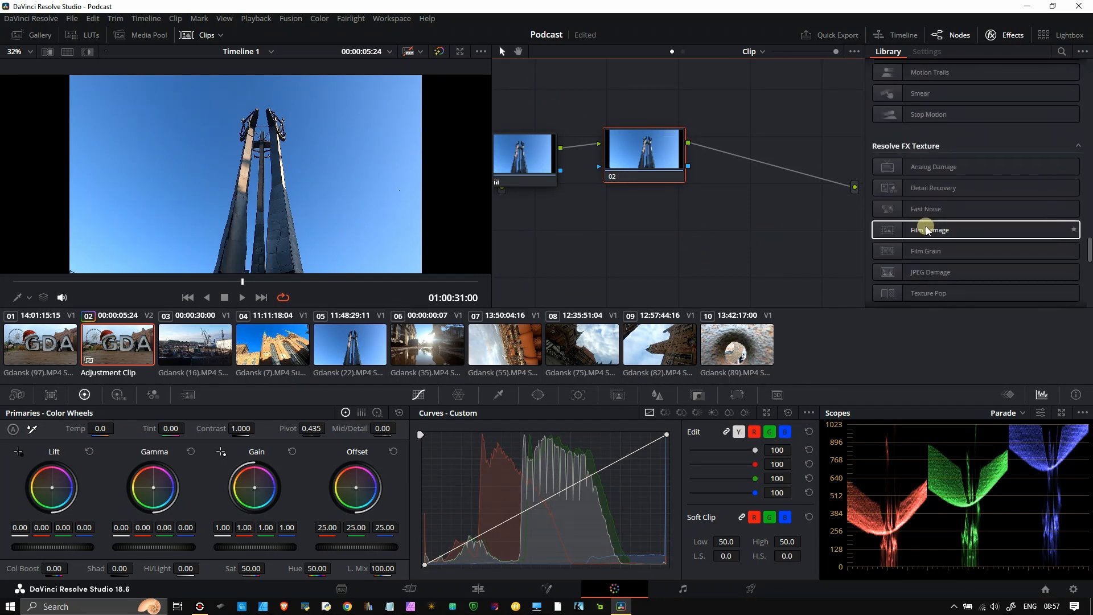
{"action": "left_click_drag", "start_coordinate": [922, 286], "coordinate": [631, 159]}
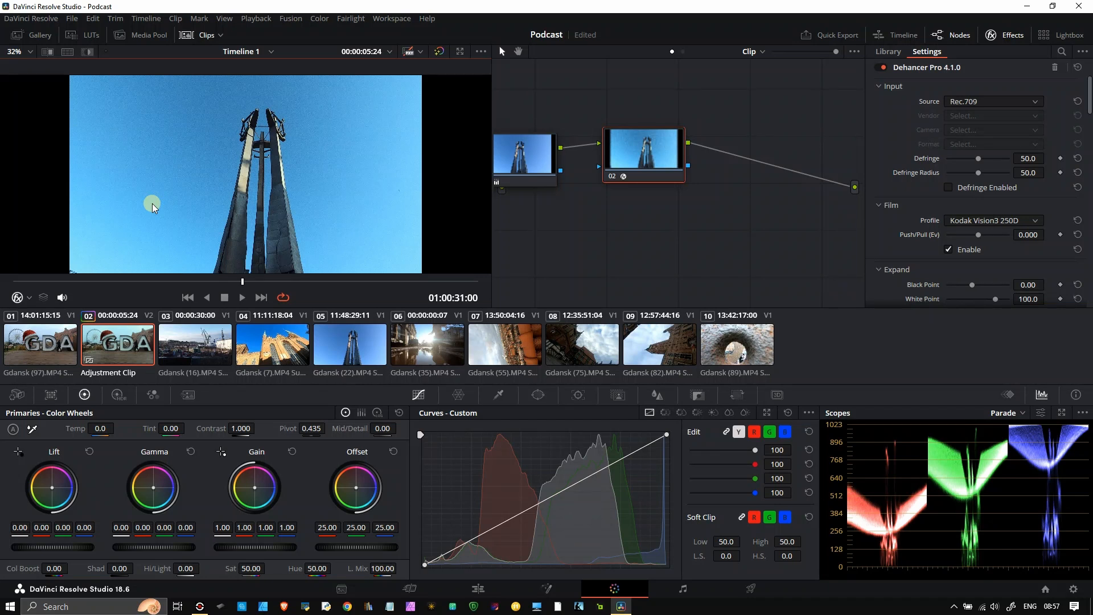
- Review the Dehancer look full screen on the church and shipyard shots, and return to the church shot at 01:00:26:20
{"action": "left_click", "coordinate": [71, 289]}
{"action": "left_click_drag", "start_coordinate": [73, 291], "coordinate": [310, 336]}
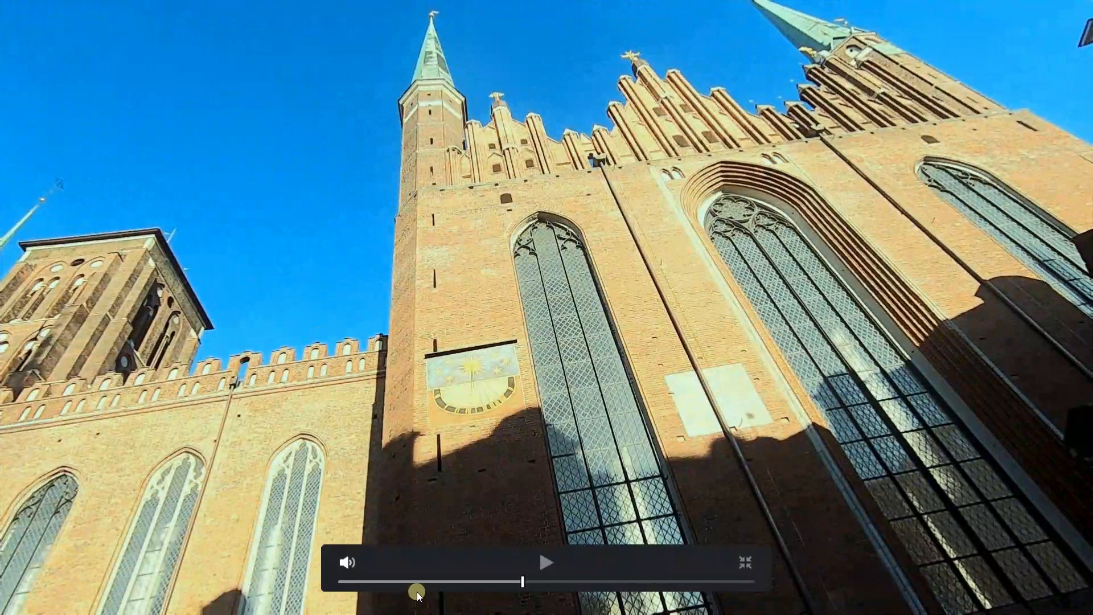
{"action": "left_click_drag", "start_coordinate": [420, 581], "coordinate": [509, 580]}
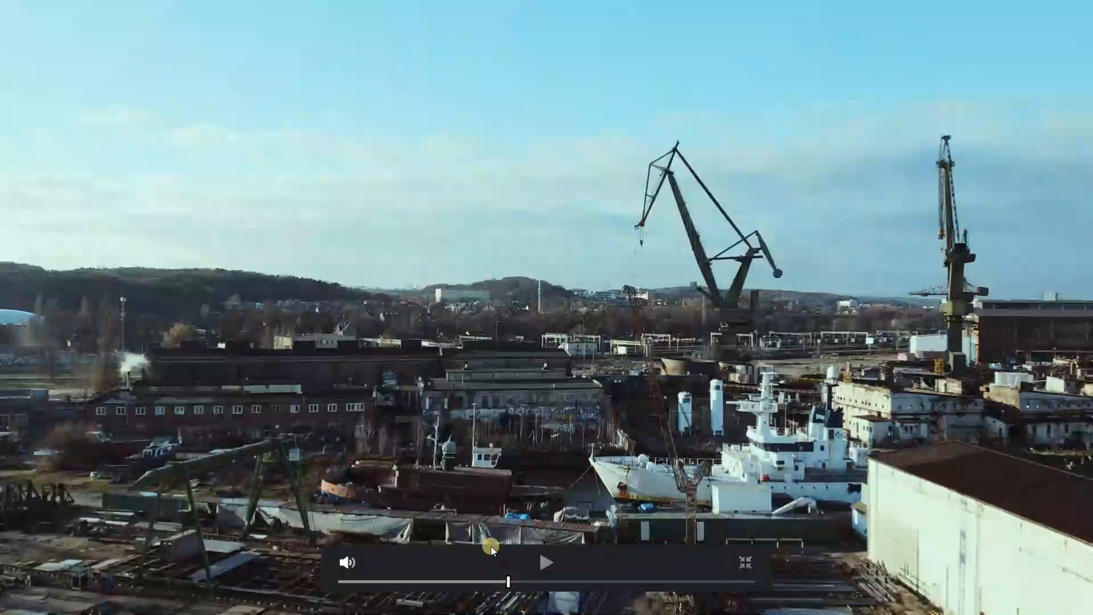
{"action": "key", "text": "Escape"}
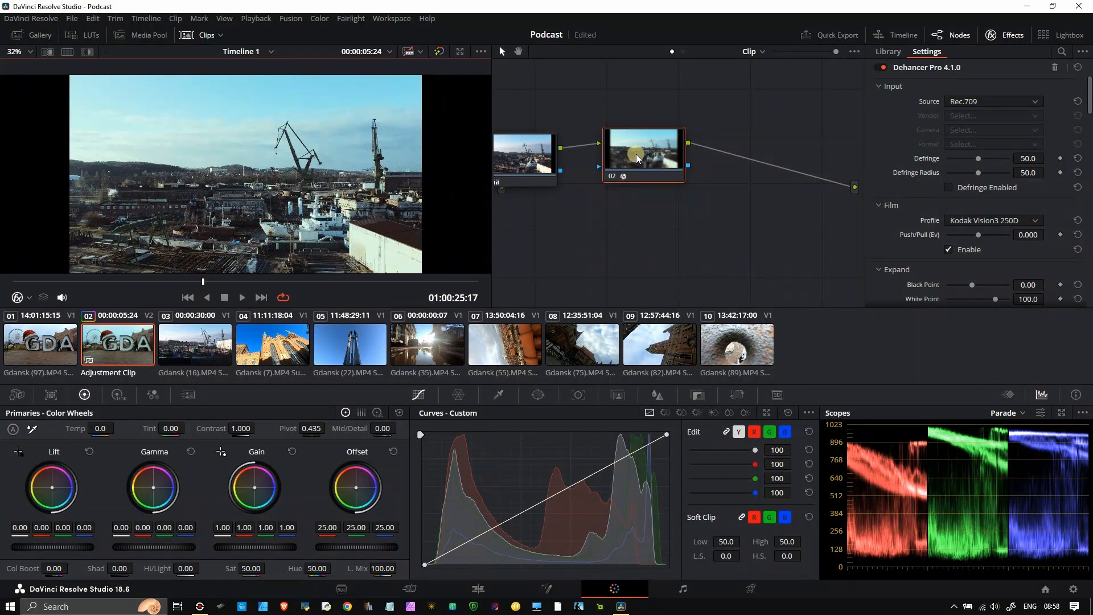
{"action": "left_click_drag", "start_coordinate": [637, 156], "coordinate": [620, 188]}
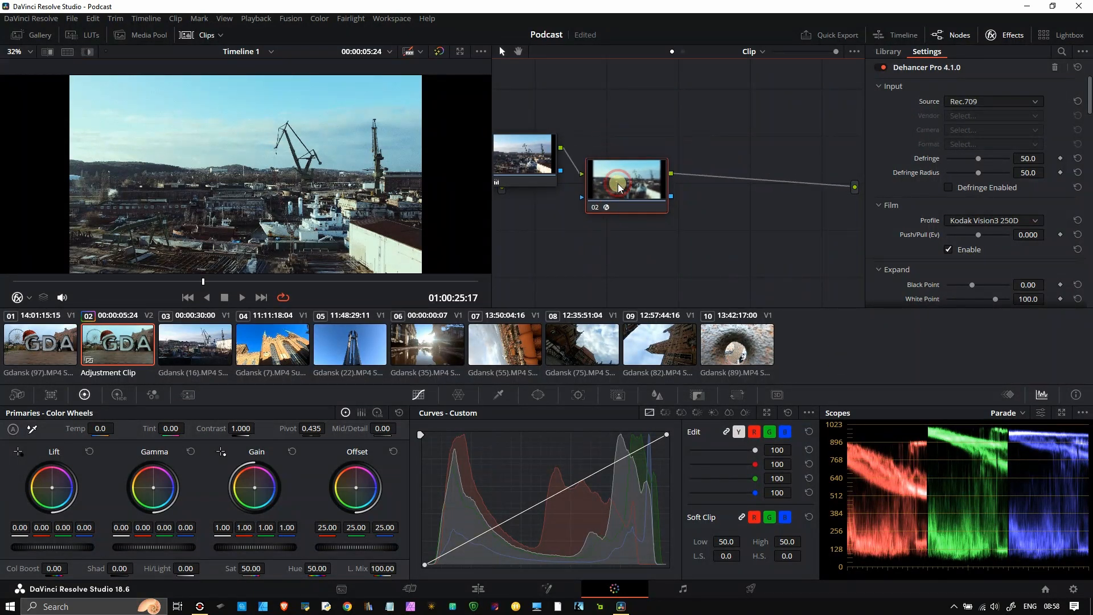
{"action": "left_click", "coordinate": [98, 281]}
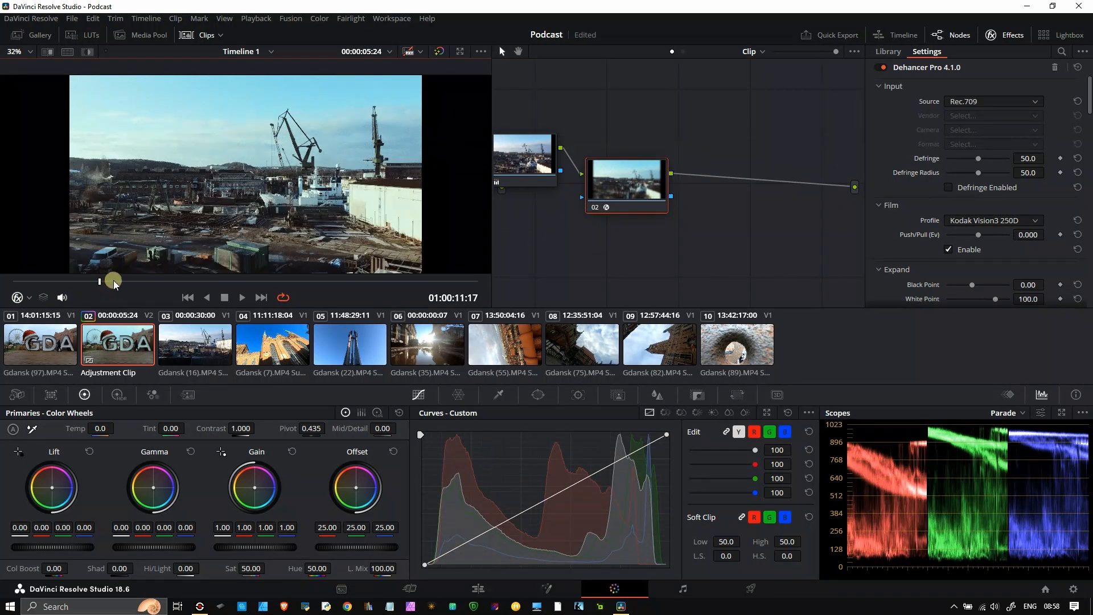
{"action": "left_click", "coordinate": [212, 281]}
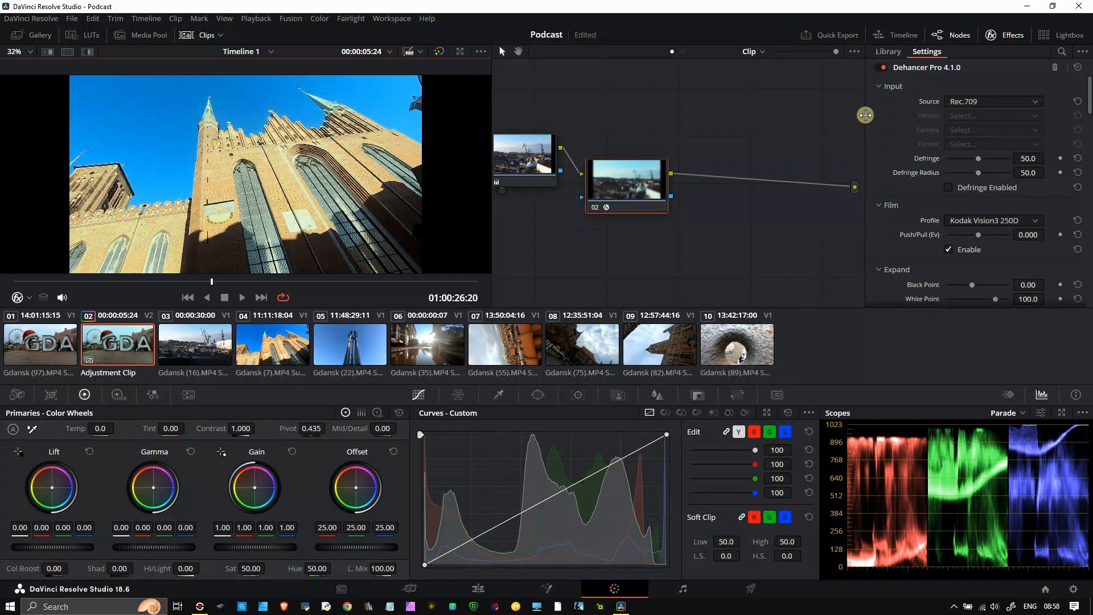
- Widen the Dehancer settings, try Choose Camera as the input source to look through the camera vendors, and set the source back to Rec.709
{"action": "left_click_drag", "start_coordinate": [847, 122], "coordinate": [753, 139]}
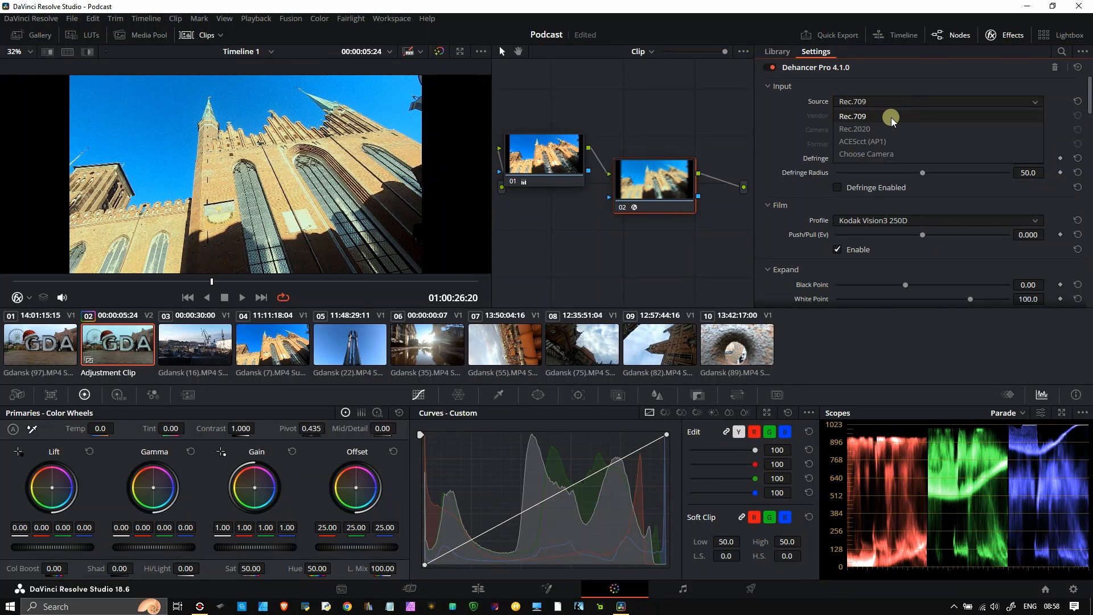
{"action": "left_click", "coordinate": [883, 154]}
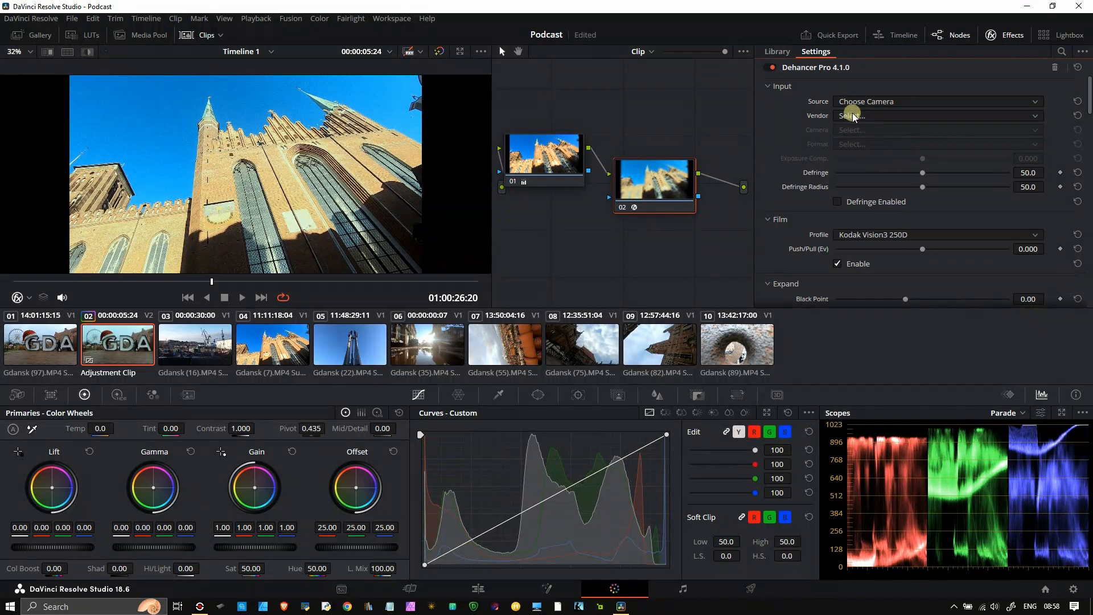
{"action": "left_click", "coordinate": [854, 117]}
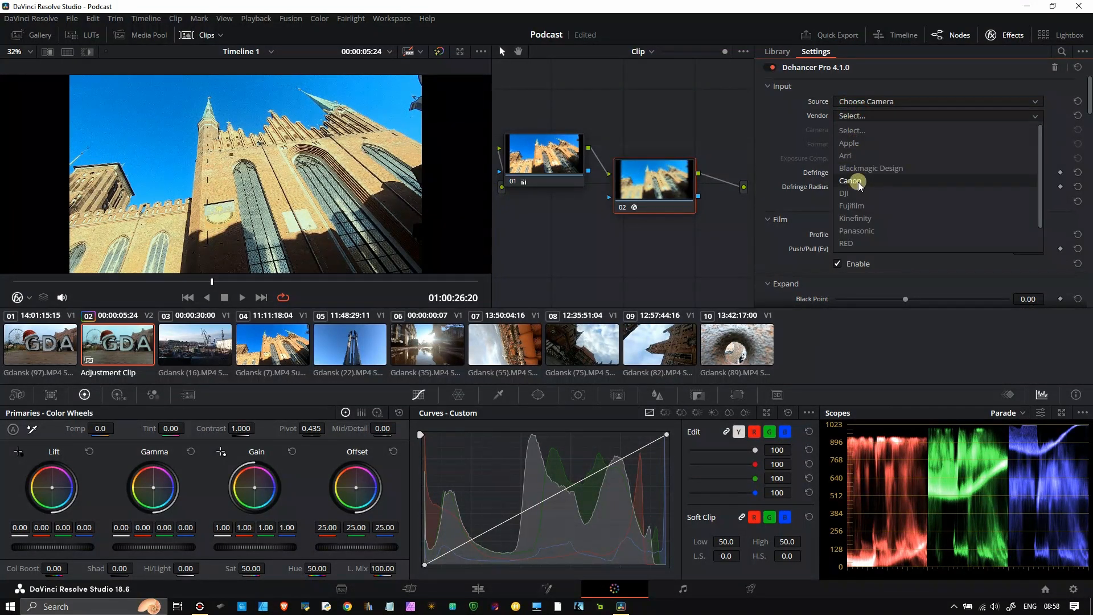
{"action": "left_click", "coordinate": [863, 132]}
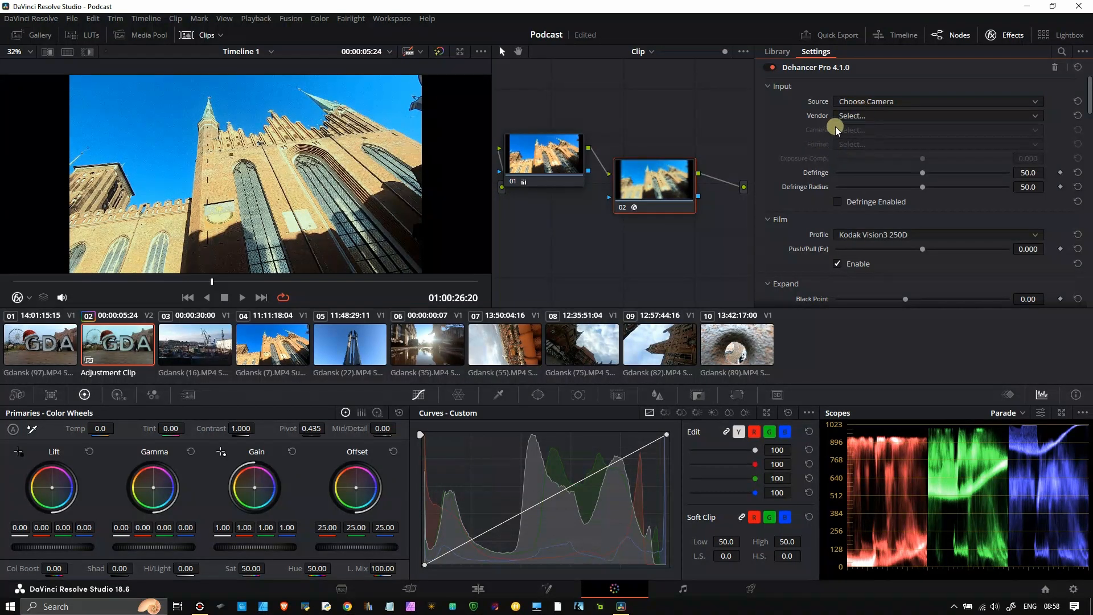
{"action": "left_click", "coordinate": [866, 103]}
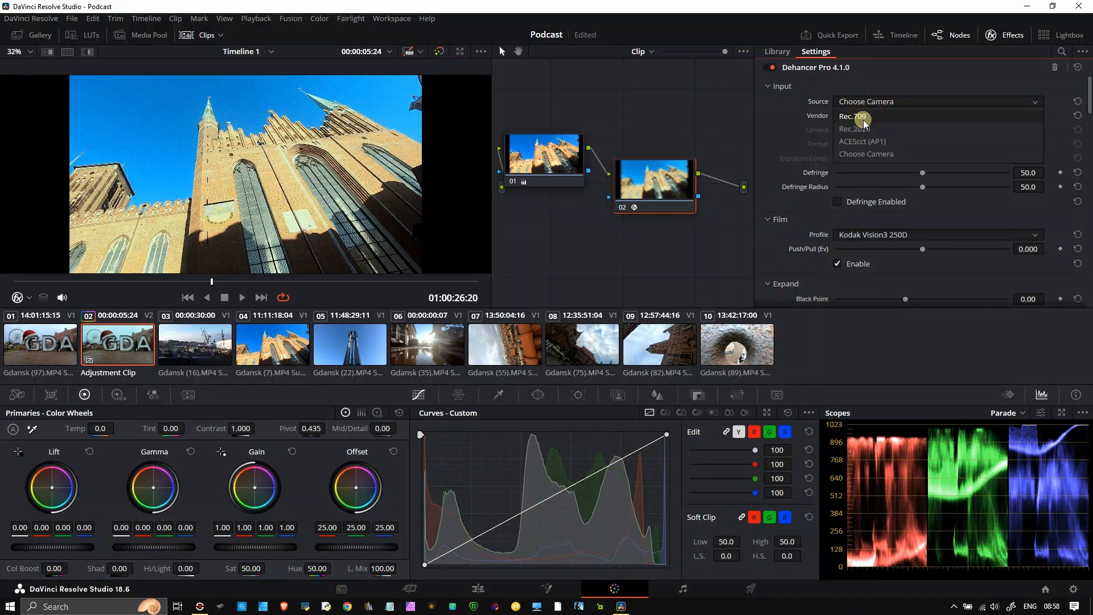
{"action": "left_click", "coordinate": [854, 117]}
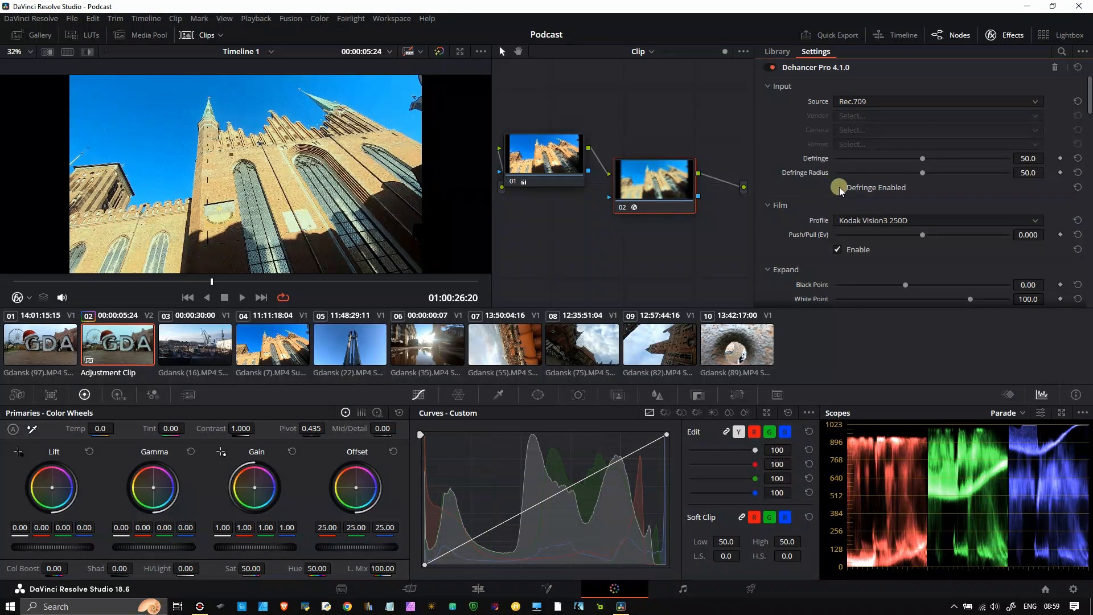
- Enable Defringe for the Dehancer input and try the Adox Color Implosion 100 film profile
{"action": "left_click", "coordinate": [230, 296]}
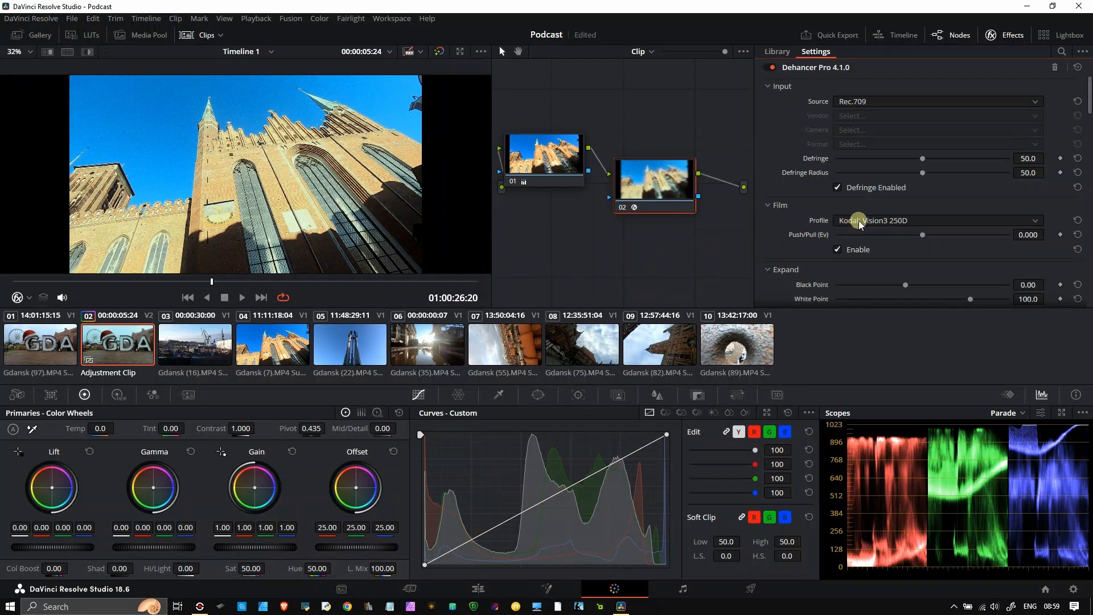
{"action": "left_click", "coordinate": [892, 222]}
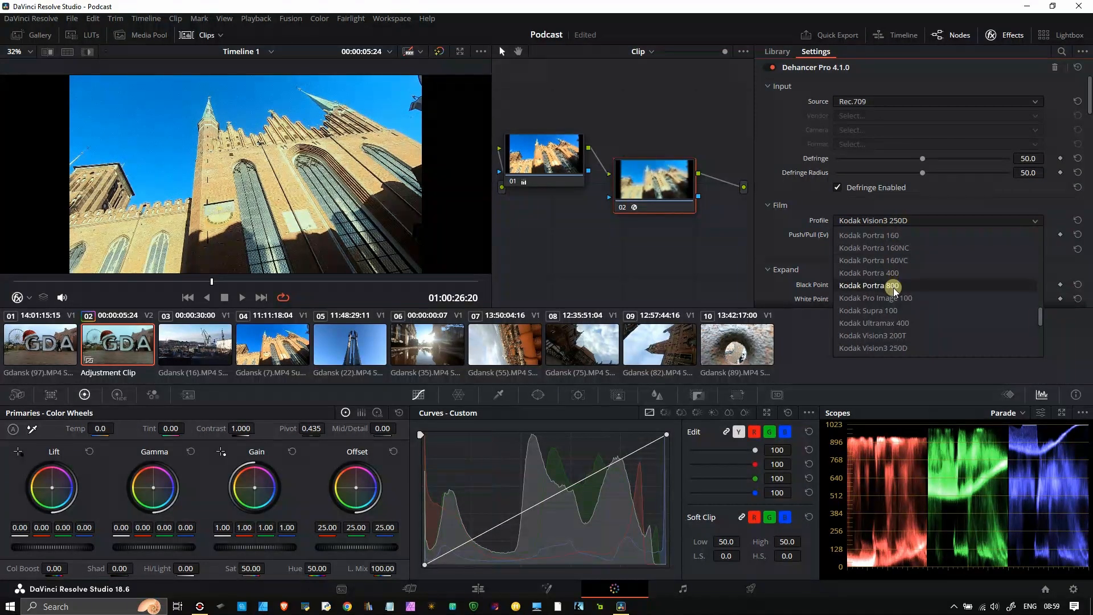
{"action": "scroll", "coordinate": [894, 291], "scroll_direction": "down", "scroll_amount": 5}
{"action": "scroll", "coordinate": [894, 291], "scroll_direction": "up", "scroll_amount": 10}
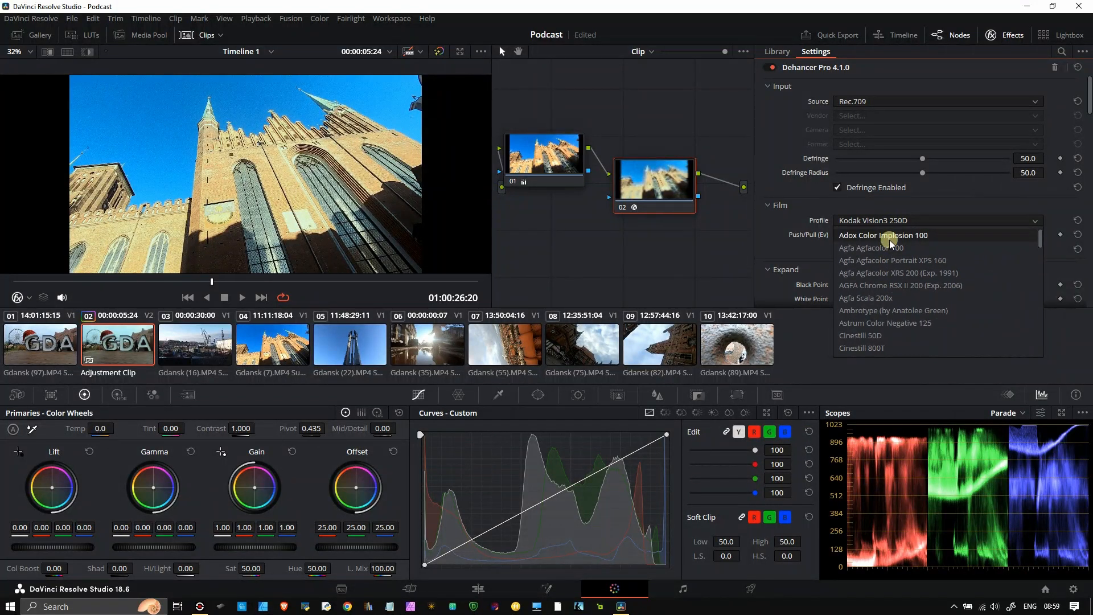
{"action": "left_click", "coordinate": [891, 244]}
- Compare the Agfa Agfacolor 100, Portrait XPS 160, XRS 200 (Exp. 1991) and Chrome RSX II 200 (Exp. 2006) film profiles on the church shot
{"action": "left_click", "coordinate": [895, 221]}
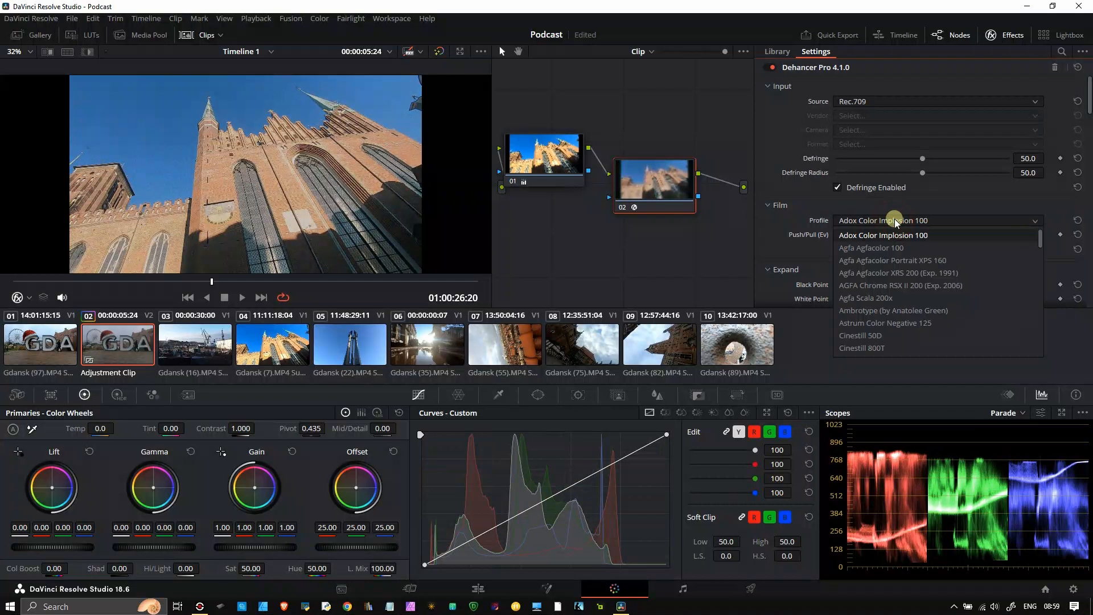
{"action": "left_click", "coordinate": [895, 248]}
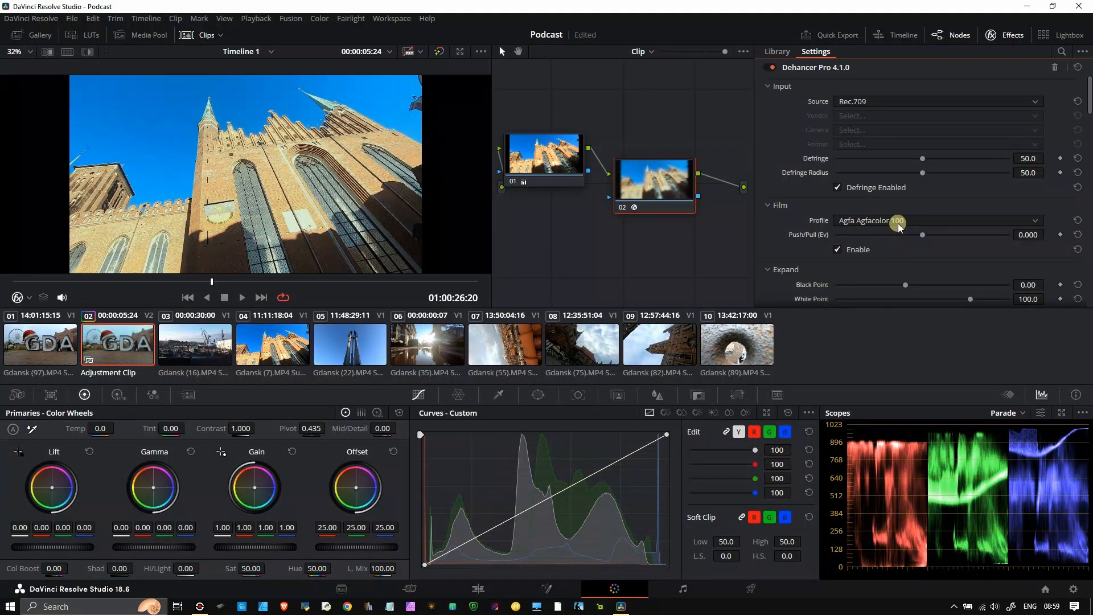
{"action": "left_click", "coordinate": [898, 222]}
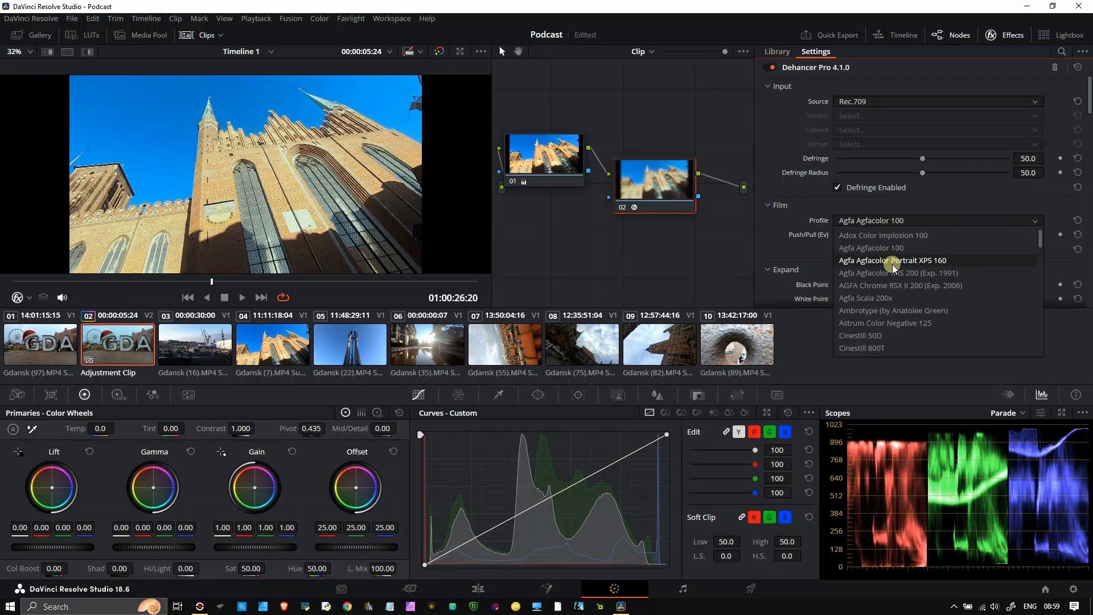
{"action": "left_click", "coordinate": [893, 263]}
{"action": "left_click", "coordinate": [899, 222]}
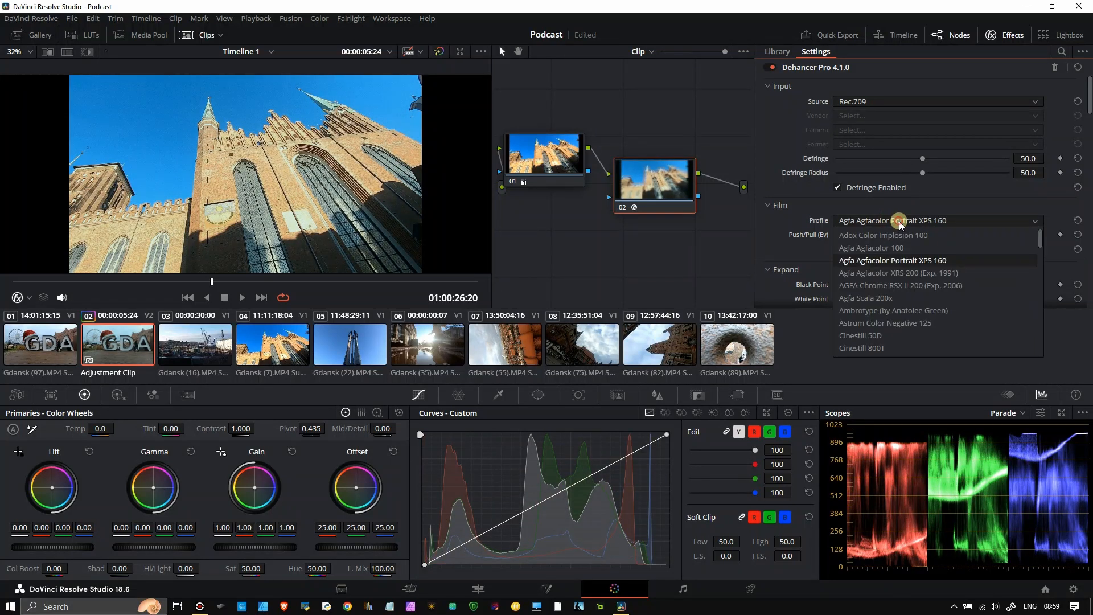
{"action": "left_click", "coordinate": [898, 273]}
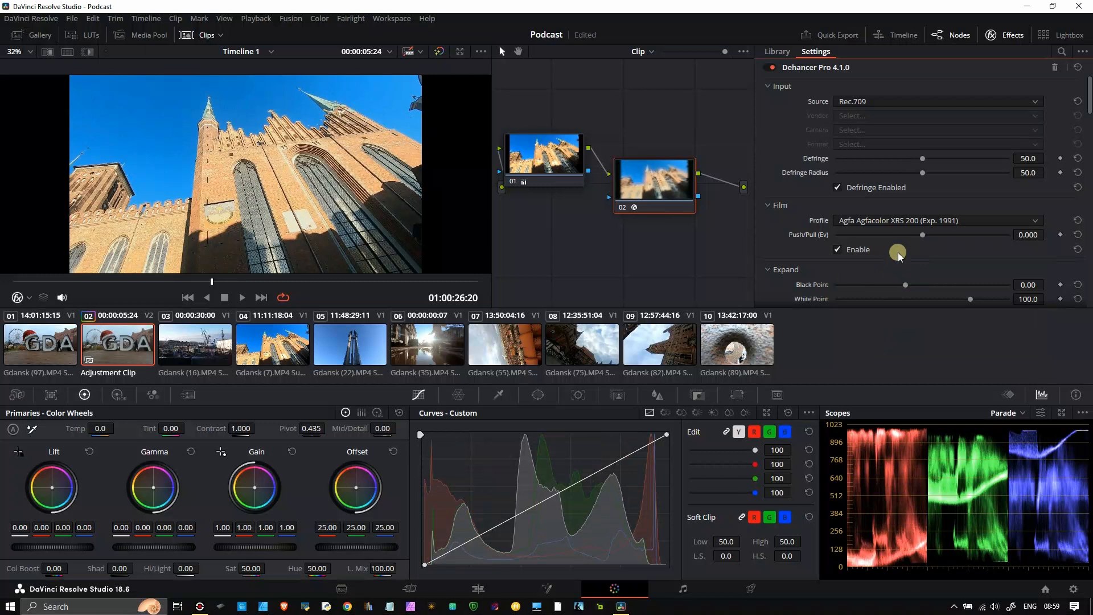
{"action": "left_click", "coordinate": [898, 221]}
{"action": "left_click", "coordinate": [896, 291]}
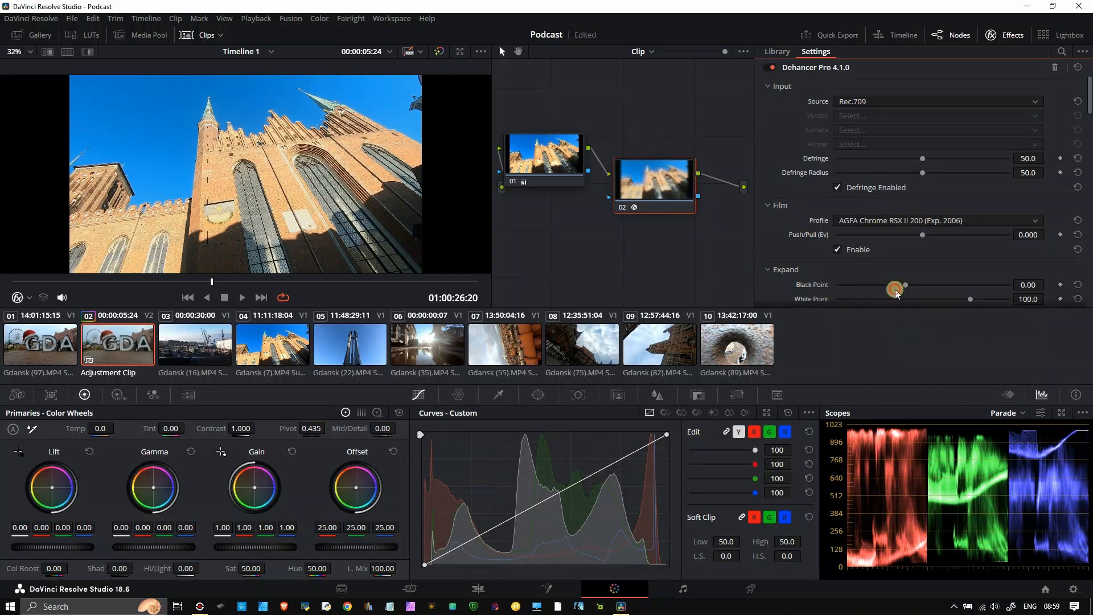
- Try the Agfa Scala 200x, Cinestill 50D and Cinestill 800T film profiles in turn
{"action": "left_click", "coordinate": [892, 221]}
{"action": "left_click", "coordinate": [886, 299]}
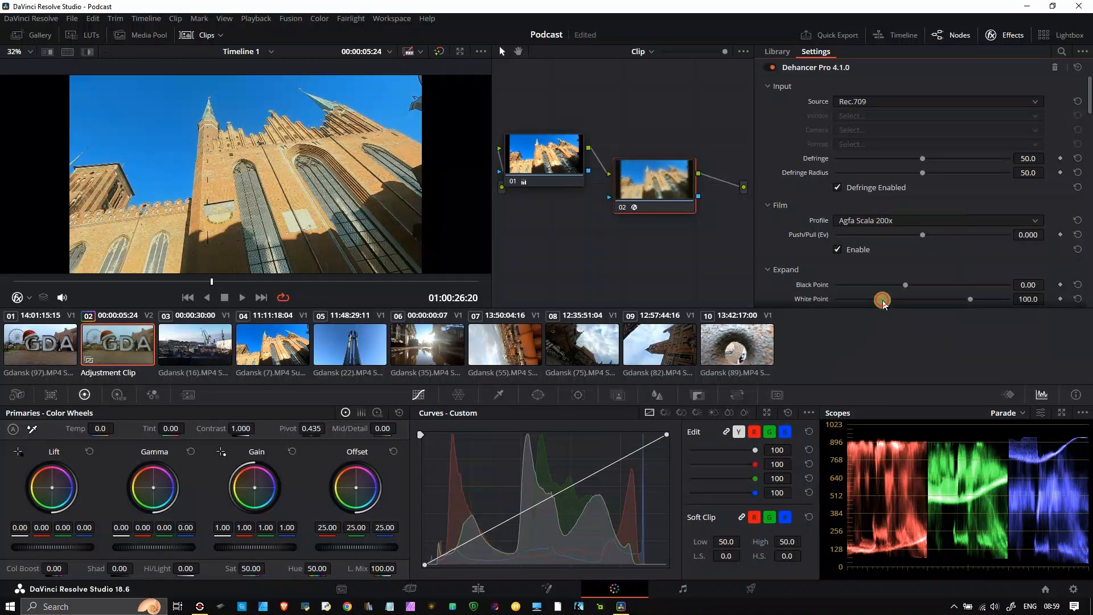
{"action": "left_click", "coordinate": [887, 223]}
{"action": "left_click", "coordinate": [881, 335]}
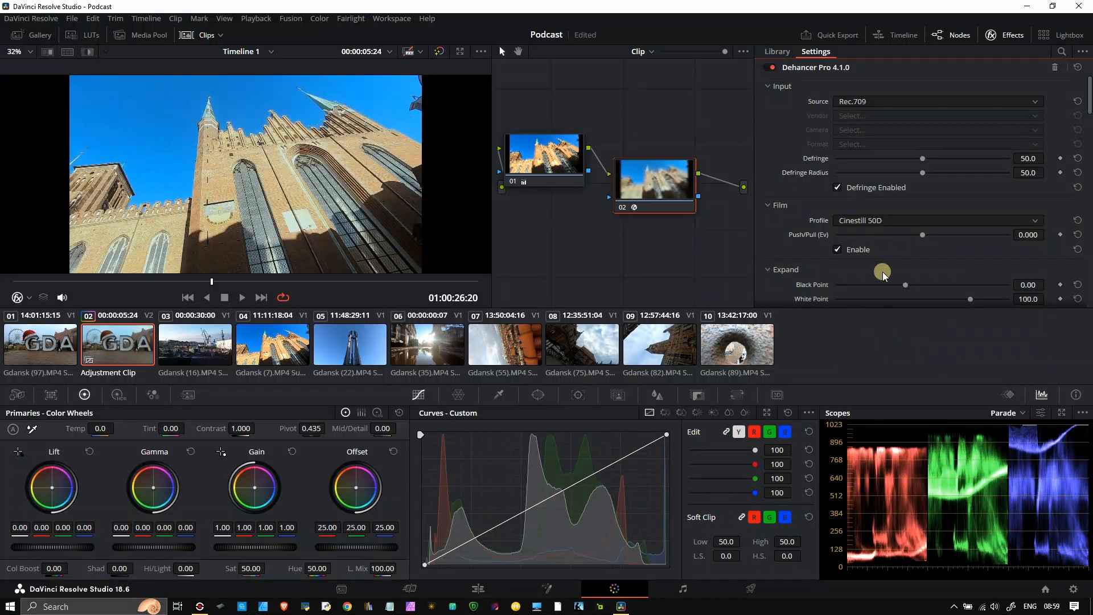
{"action": "left_click", "coordinate": [874, 221]}
{"action": "left_click", "coordinate": [878, 344]}
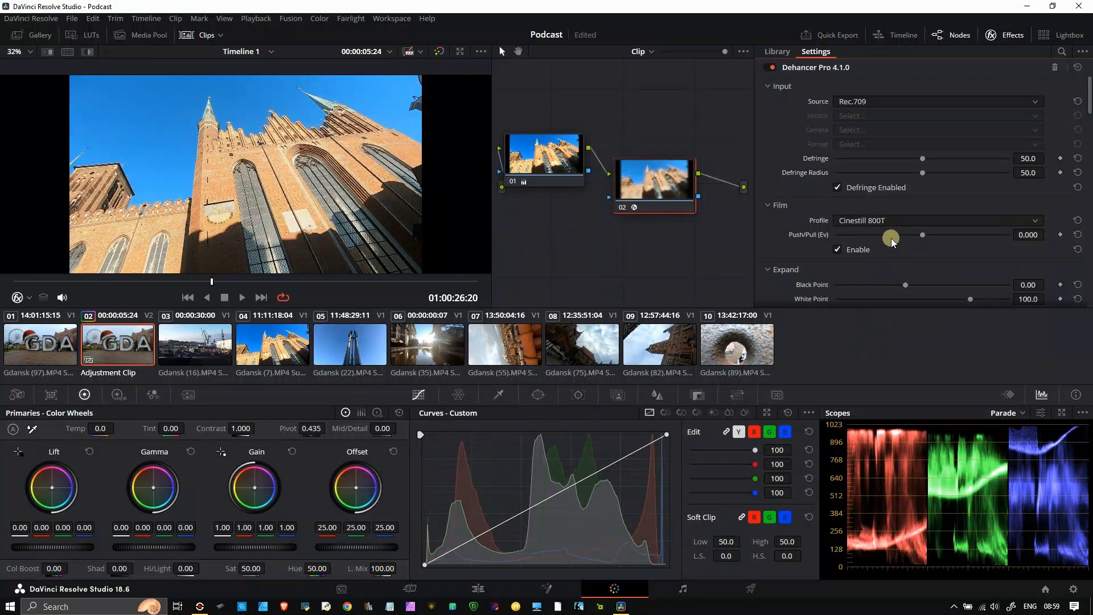
- Compare the Fuji Eterna Vivid 500 (Exp. 2013), Fuji Reala 500D (Exp.2013) and Fujichrome Velvia 100 film profiles
{"action": "left_click", "coordinate": [892, 221]}
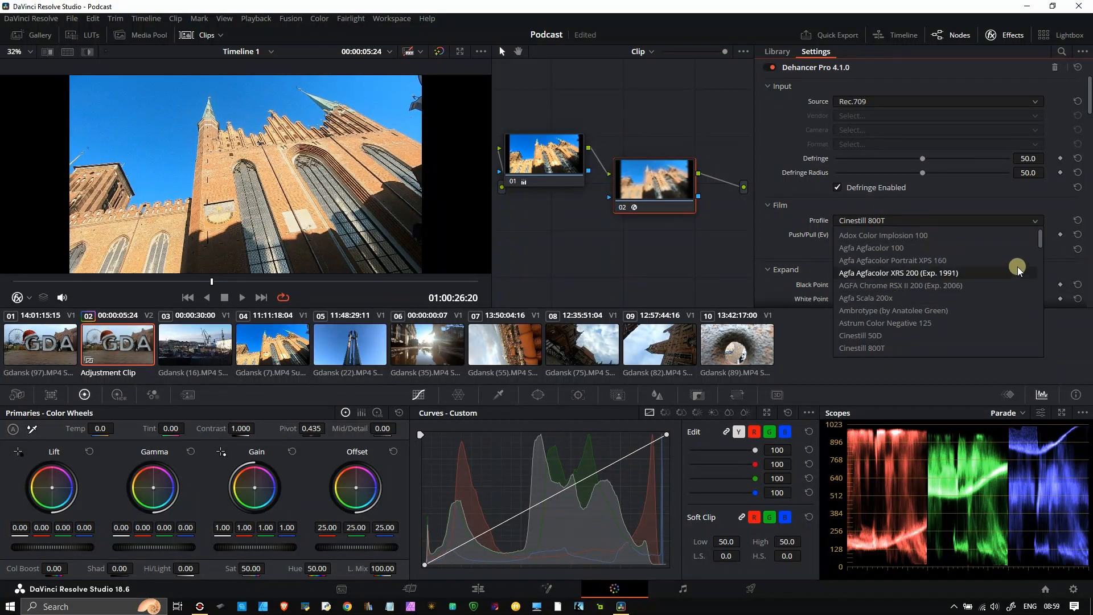
{"action": "left_click_drag", "start_coordinate": [1041, 245], "coordinate": [1042, 255]}
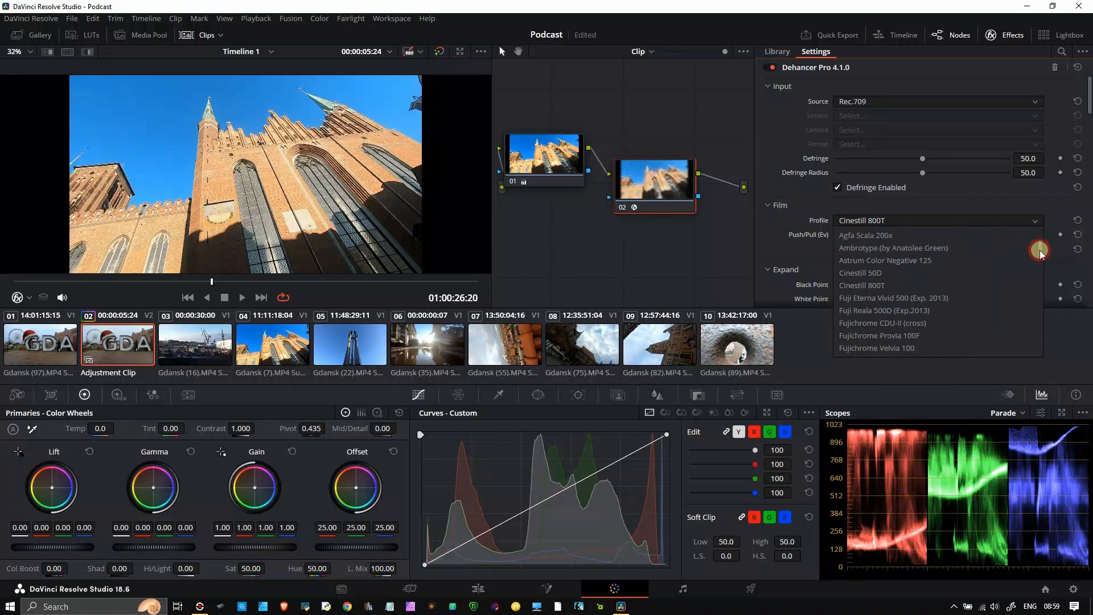
{"action": "left_click", "coordinate": [933, 299]}
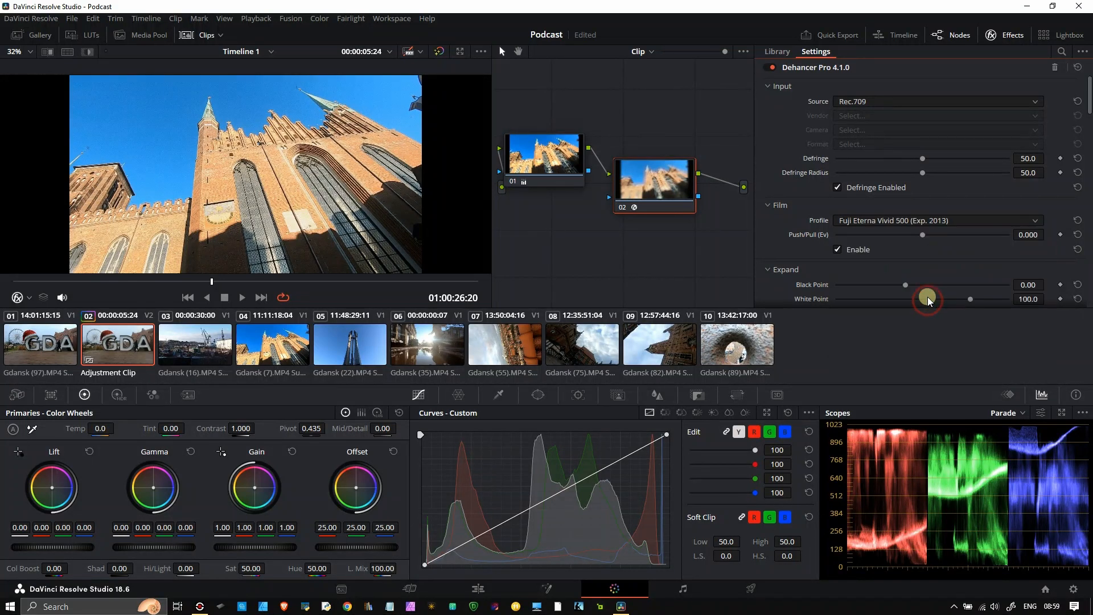
{"action": "left_click", "coordinate": [910, 220]}
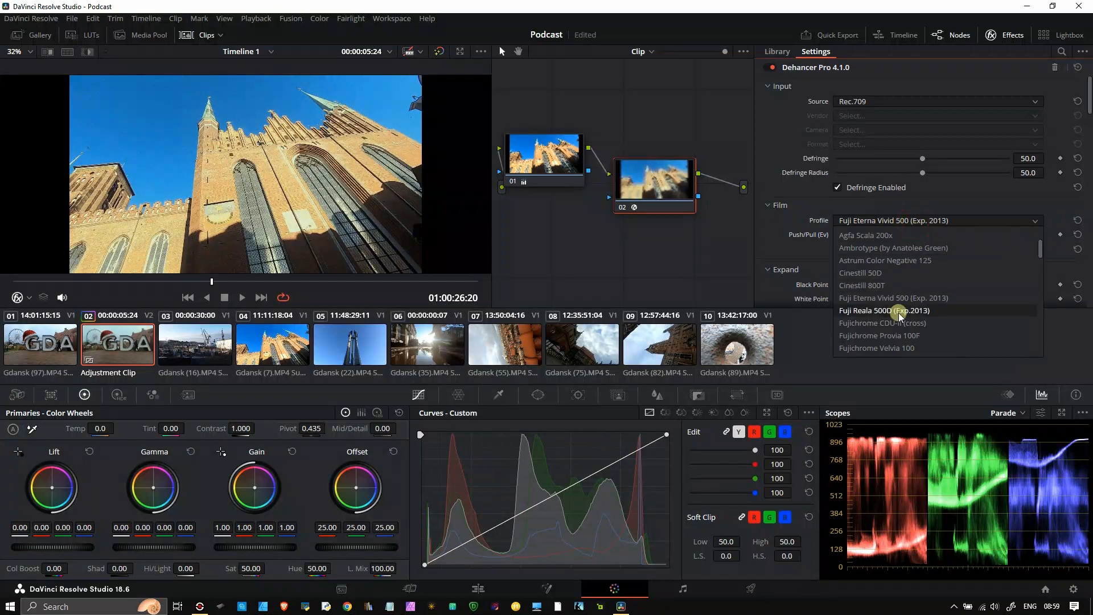
{"action": "left_click", "coordinate": [898, 313]}
{"action": "left_click", "coordinate": [898, 219]}
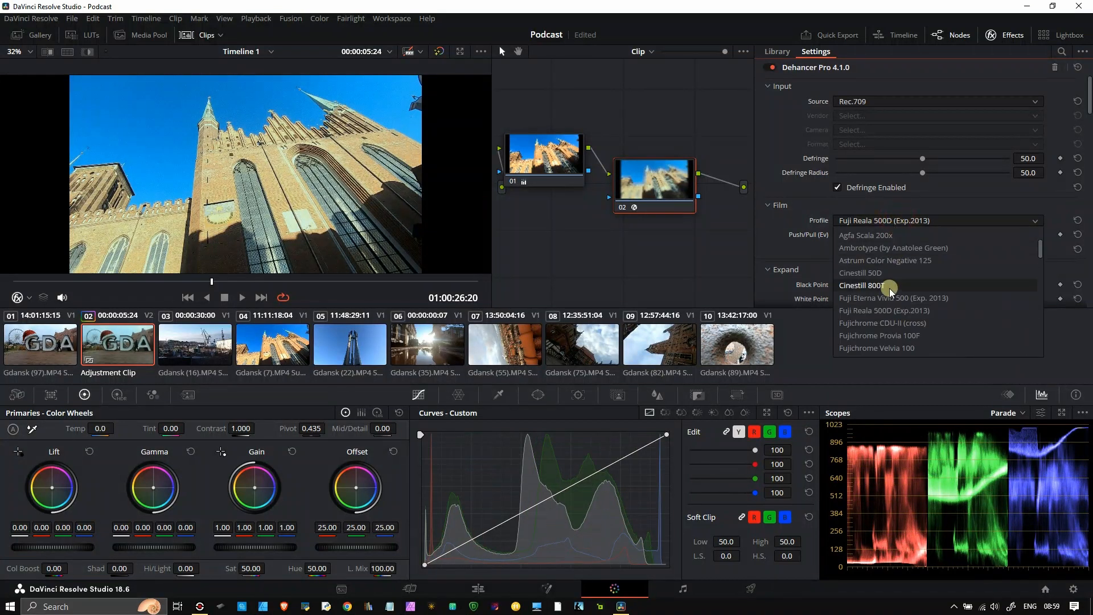
{"action": "left_click", "coordinate": [882, 343]}
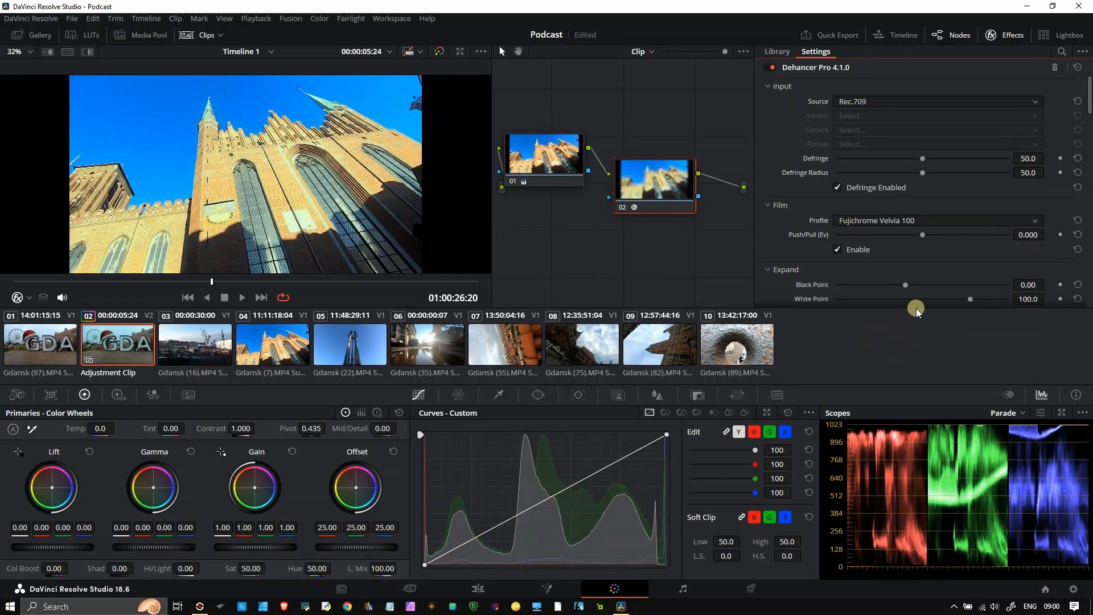
- Try the Fujicolor Natura 1600 film profile, followed by Kodak Aerocolor IV 125
{"action": "left_click", "coordinate": [1004, 220]}
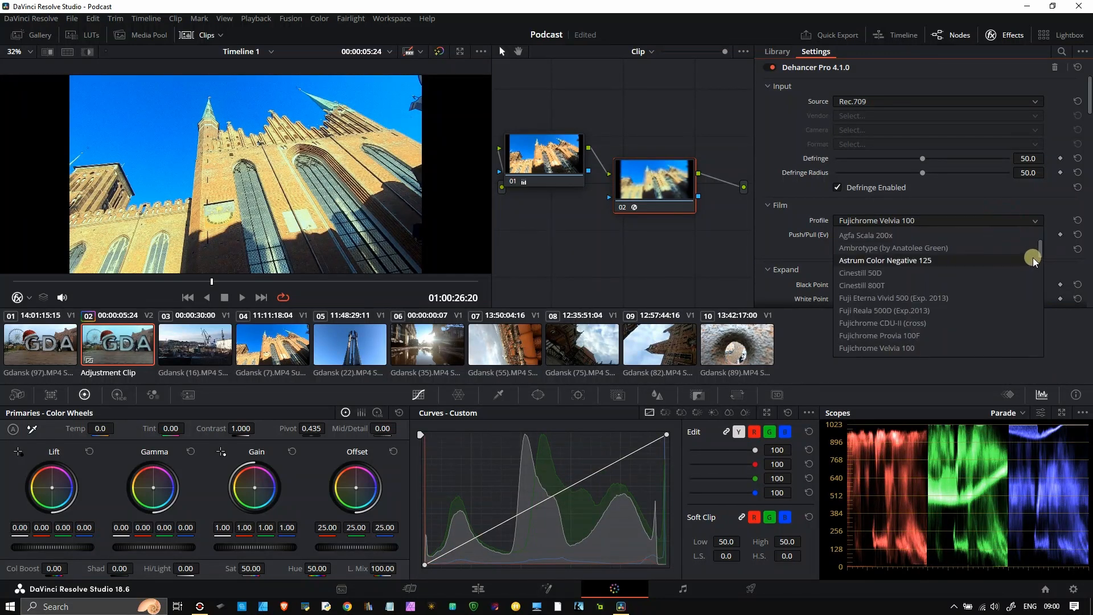
{"action": "left_click_drag", "start_coordinate": [1041, 257], "coordinate": [1042, 266]}
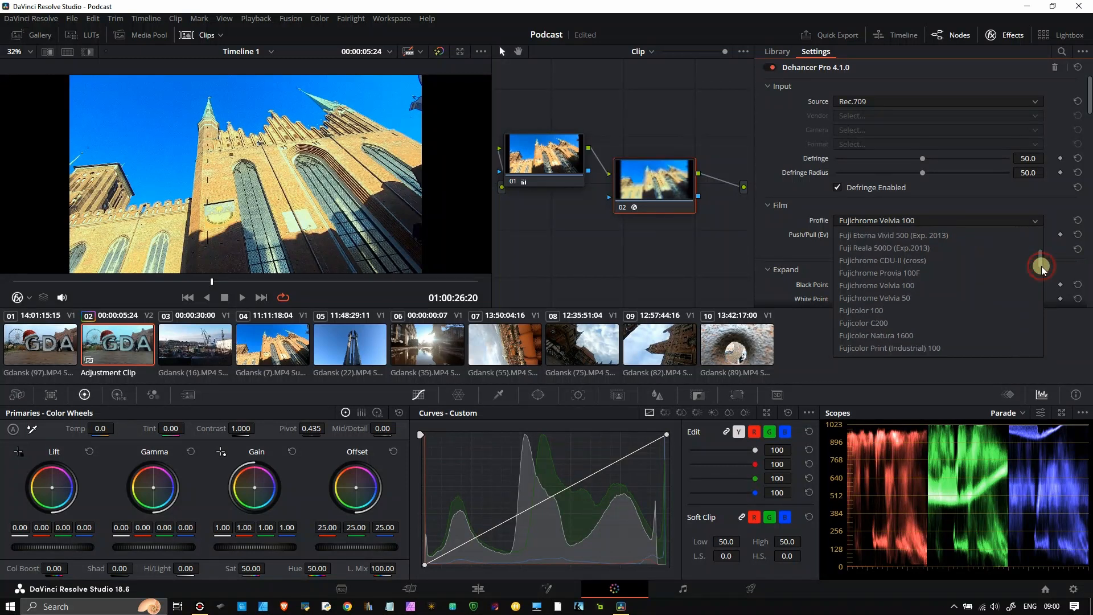
{"action": "left_click", "coordinate": [924, 335]}
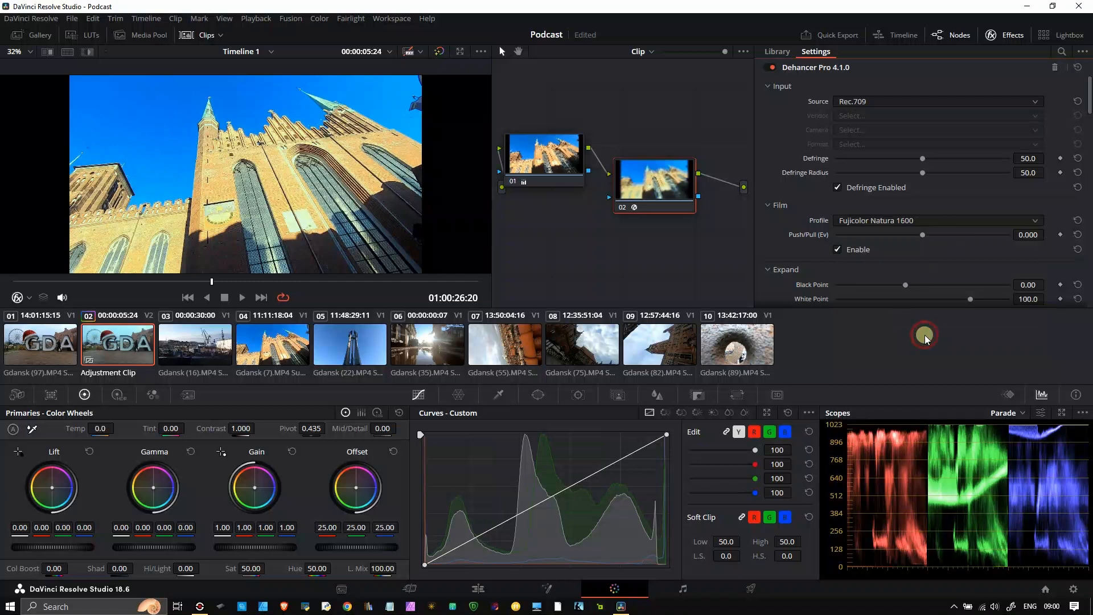
{"action": "left_click", "coordinate": [1039, 221]}
{"action": "scroll", "coordinate": [1041, 265], "scroll_direction": "down", "scroll_amount": 3}
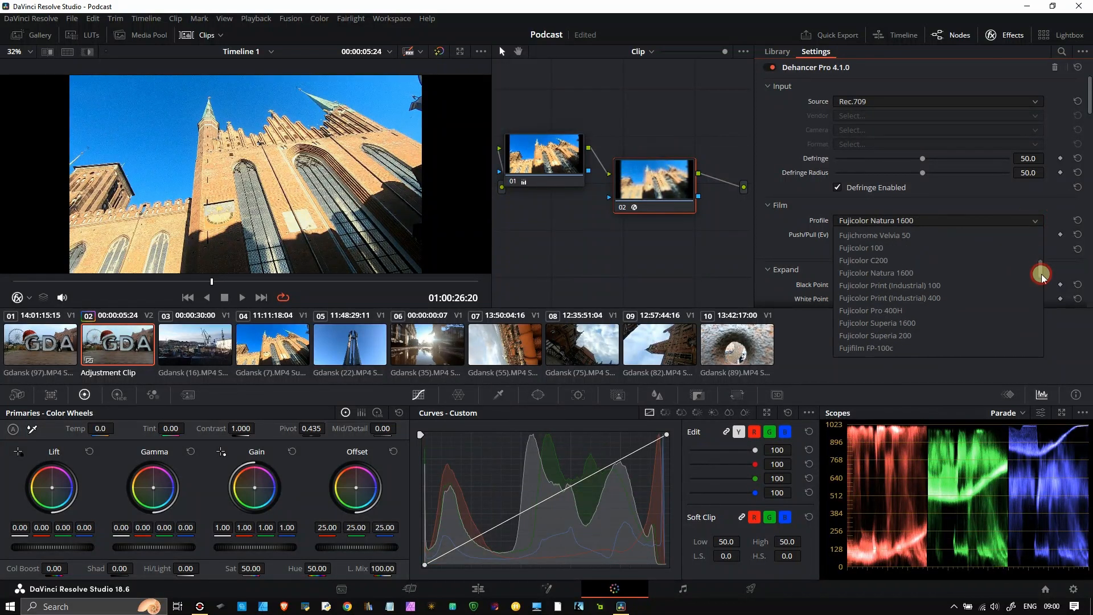
{"action": "scroll", "coordinate": [1043, 286], "scroll_direction": "down", "scroll_amount": 1}
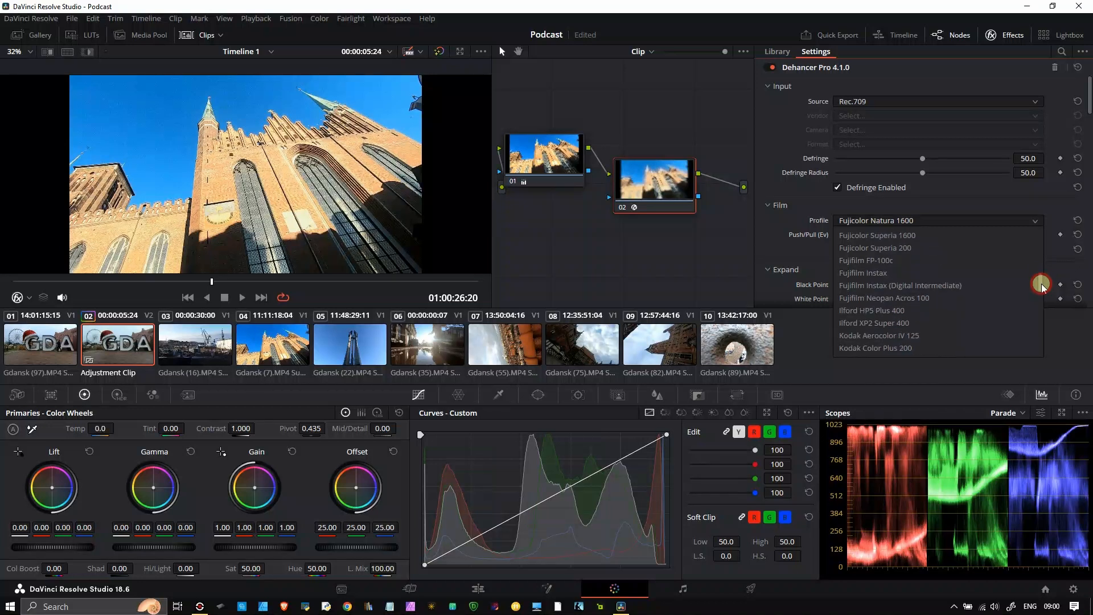
{"action": "scroll", "coordinate": [1043, 287], "scroll_direction": "down", "scroll_amount": 2}
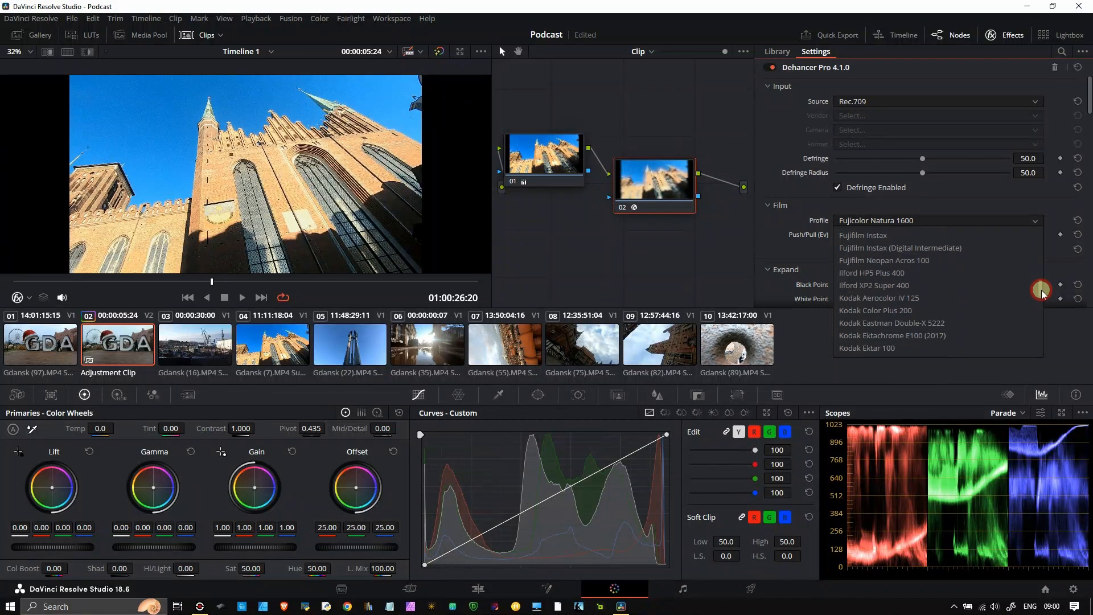
{"action": "left_click", "coordinate": [940, 298]}
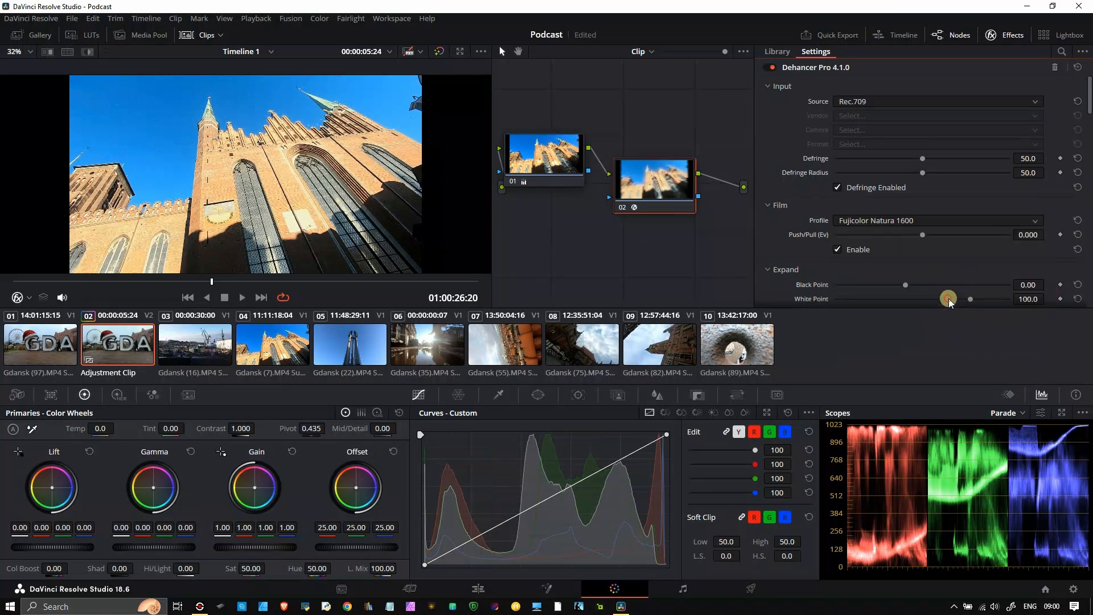
- Try the Kodak Vision3 50D film profile on the church shot
{"action": "left_click", "coordinate": [945, 220]}
{"action": "scroll", "coordinate": [1041, 299], "scroll_direction": "down", "scroll_amount": 5}
{"action": "scroll", "coordinate": [1043, 306], "scroll_direction": "down", "scroll_amount": 4}
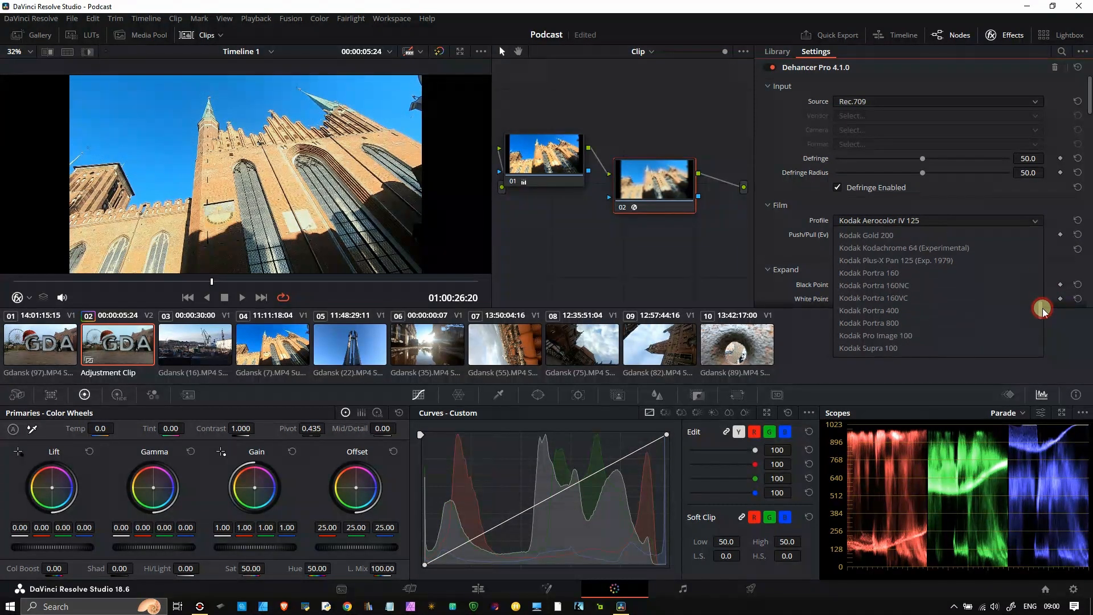
{"action": "scroll", "coordinate": [1044, 313], "scroll_direction": "down", "scroll_amount": 5}
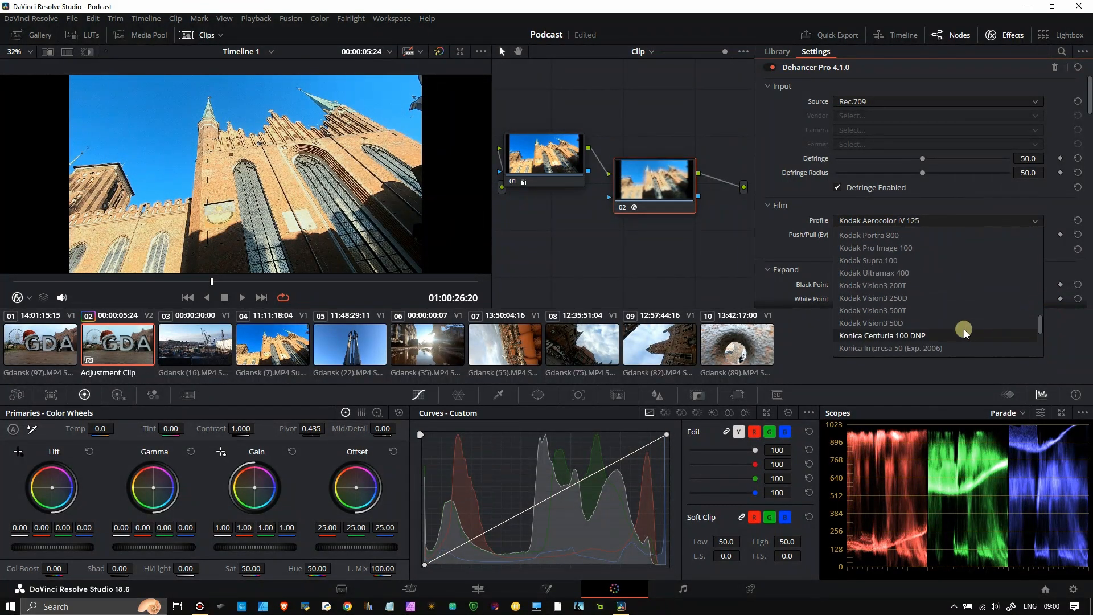
{"action": "left_click", "coordinate": [907, 323]}
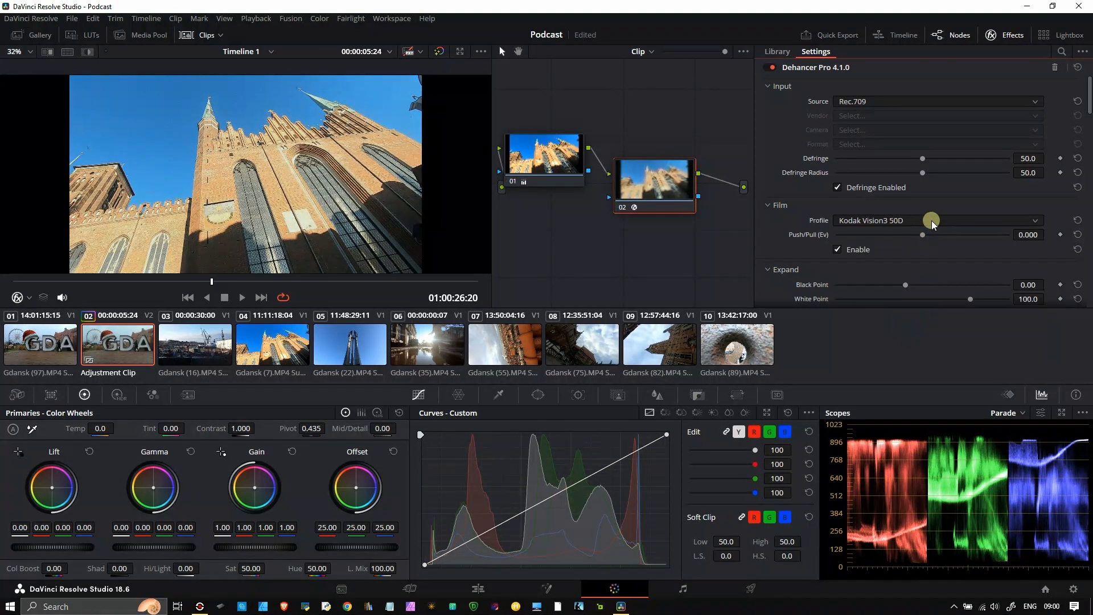
- Cycle through the Kodak Vision3, Konica, Lomochrome and ORWO film profiles and settle on Polaroid Polachrome 35 mm (Exp. 1986)
{"action": "scroll", "coordinate": [935, 218], "scroll_direction": "up", "scroll_amount": 1}
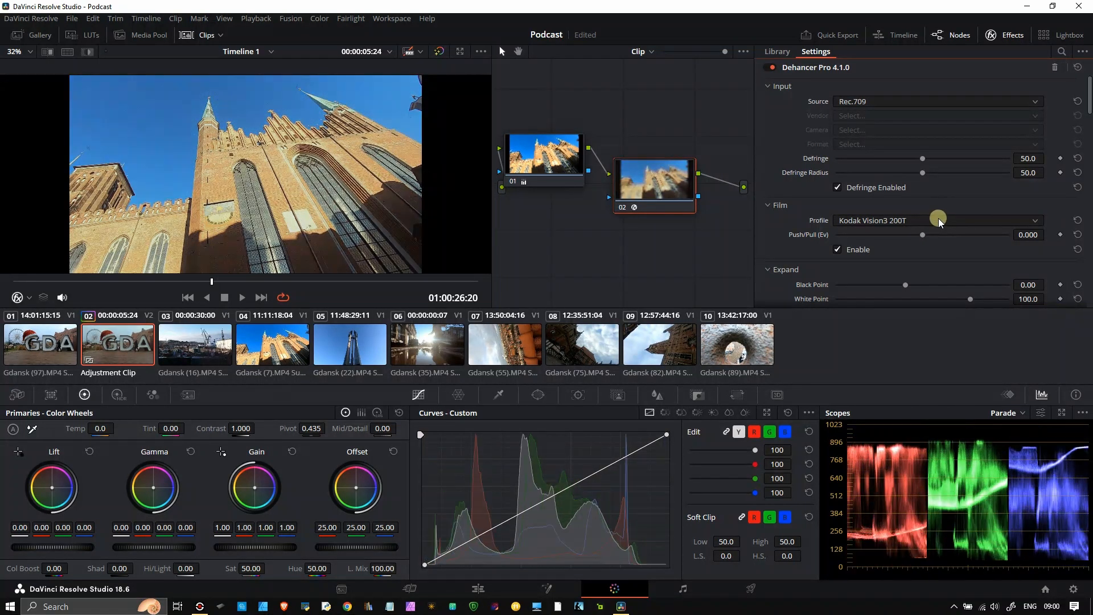
{"action": "scroll", "coordinate": [939, 217], "scroll_direction": "up", "scroll_amount": 1}
{"action": "scroll", "coordinate": [939, 218], "scroll_direction": "down", "scroll_amount": 1}
{"action": "scroll", "coordinate": [938, 217], "scroll_direction": "down", "scroll_amount": 1}
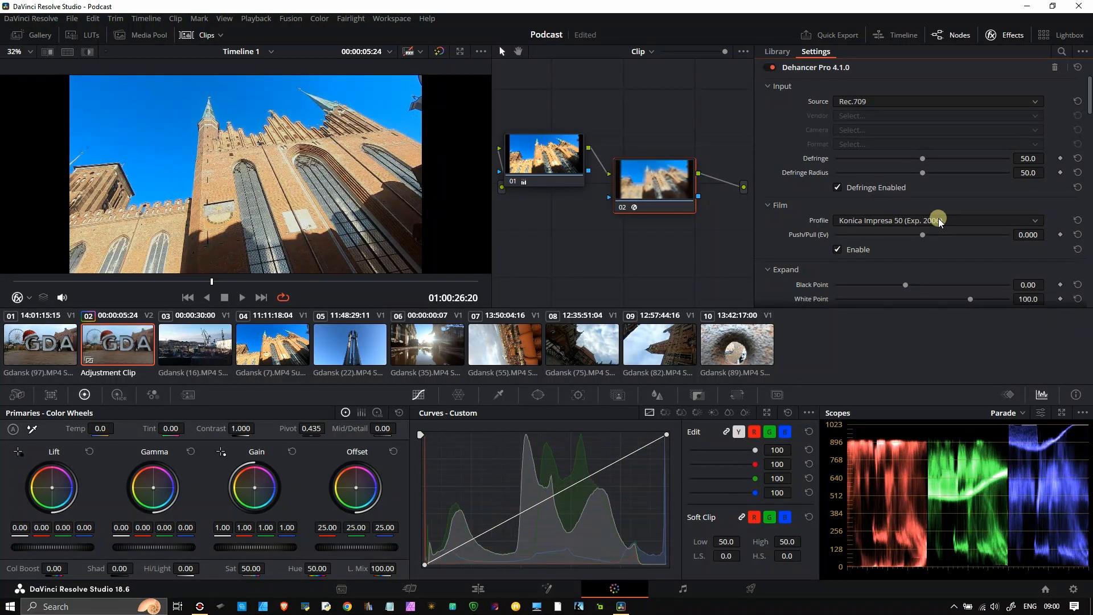
{"action": "scroll", "coordinate": [938, 217], "scroll_direction": "down", "scroll_amount": 1}
{"action": "scroll", "coordinate": [939, 217], "scroll_direction": "down", "scroll_amount": 1}
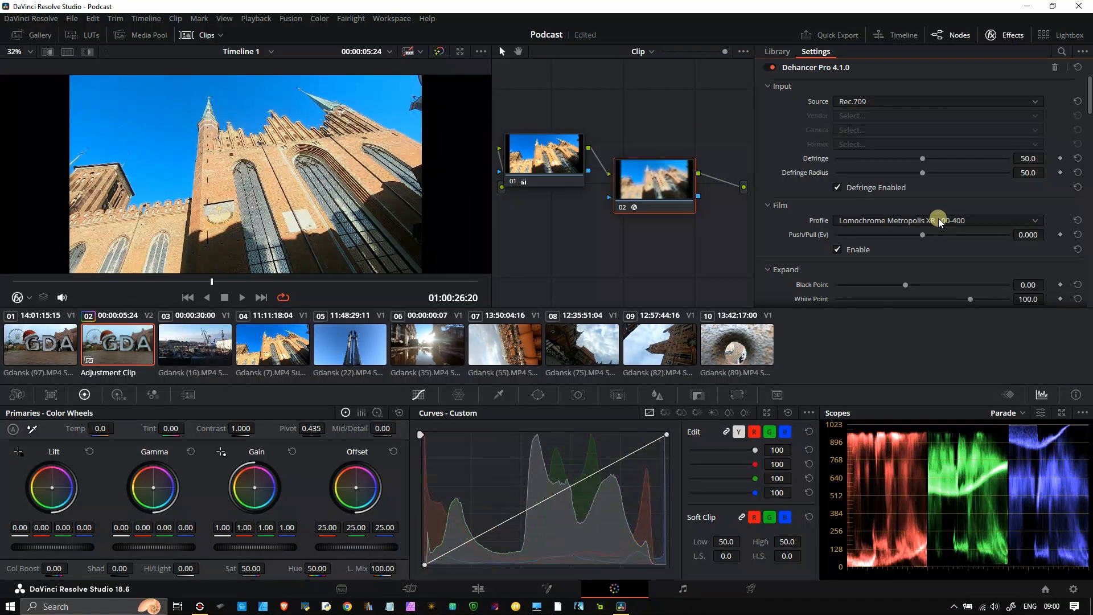
{"action": "scroll", "coordinate": [939, 218], "scroll_direction": "down", "scroll_amount": 3}
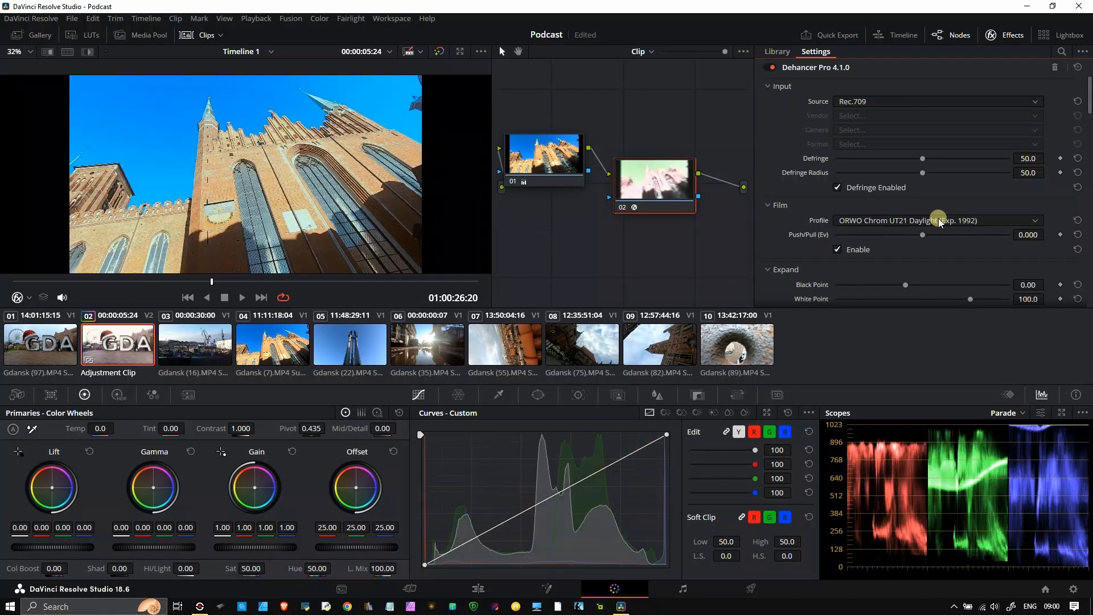
{"action": "scroll", "coordinate": [938, 218], "scroll_direction": "up", "scroll_amount": 1}
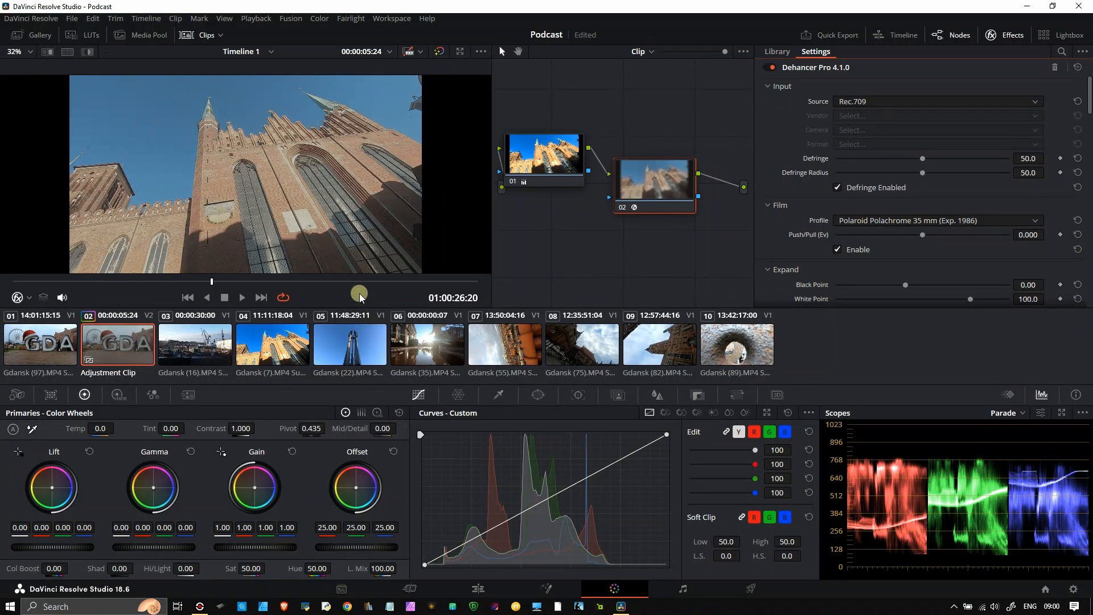
- Review the Polaroid Polachrome look in a full-screen preview, scrubbing to the cloudy town square shot
{"action": "key", "text": "ctrl+f"}
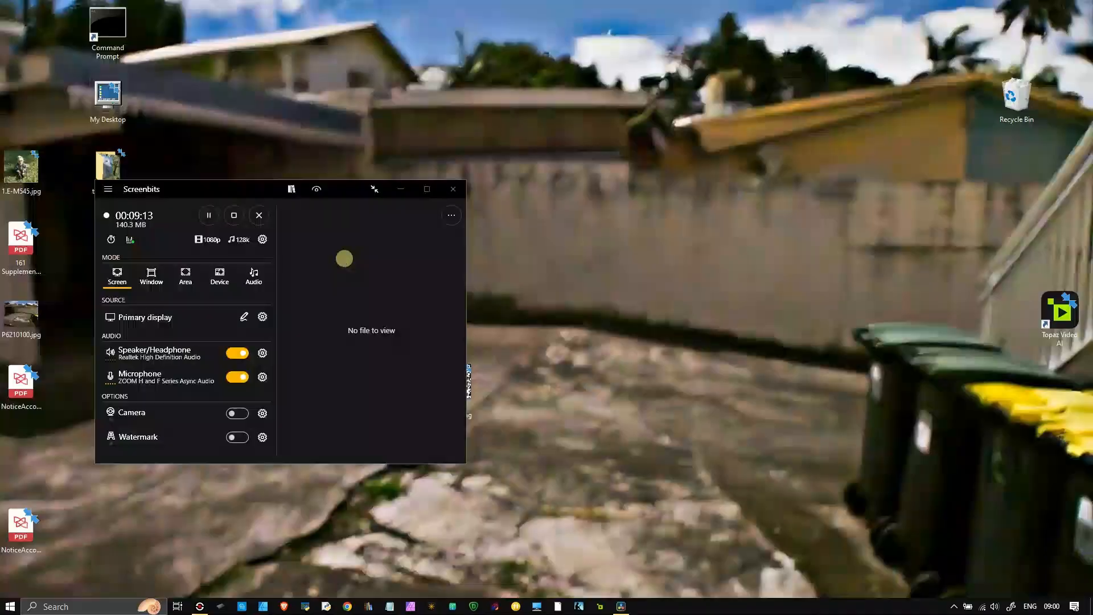
{"action": "left_click_drag", "start_coordinate": [691, 583], "coordinate": [668, 580]}
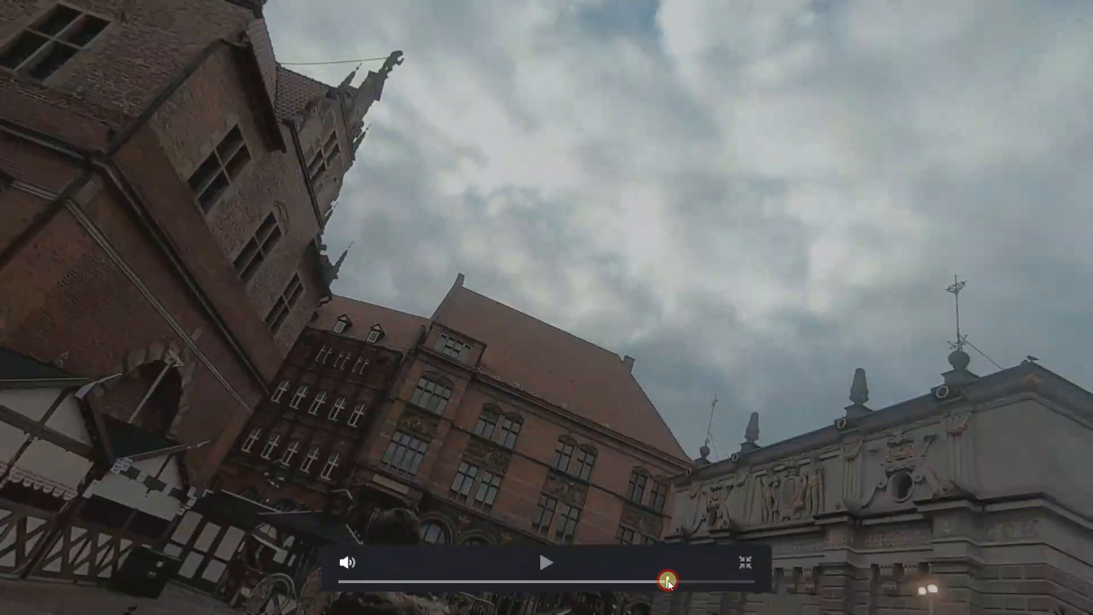
{"action": "key", "text": "Escape"}
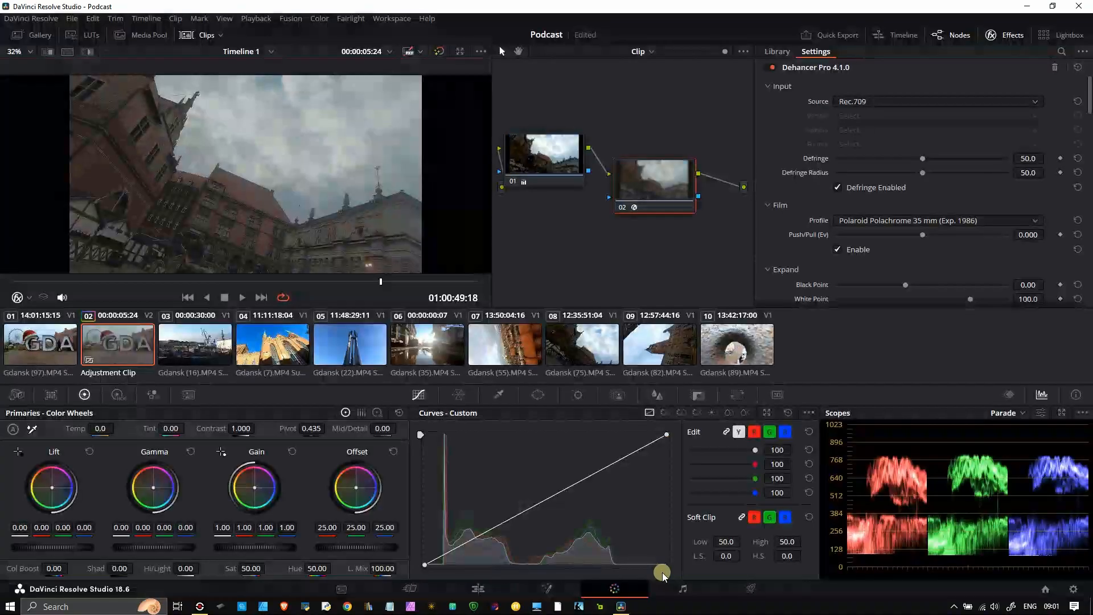
- Try the Adox Color Implosion 100 film profile and settle on Agfa Agfacolor 100
{"action": "left_click", "coordinate": [917, 221]}
{"action": "scroll", "coordinate": [919, 245], "scroll_direction": "up", "scroll_amount": 15}
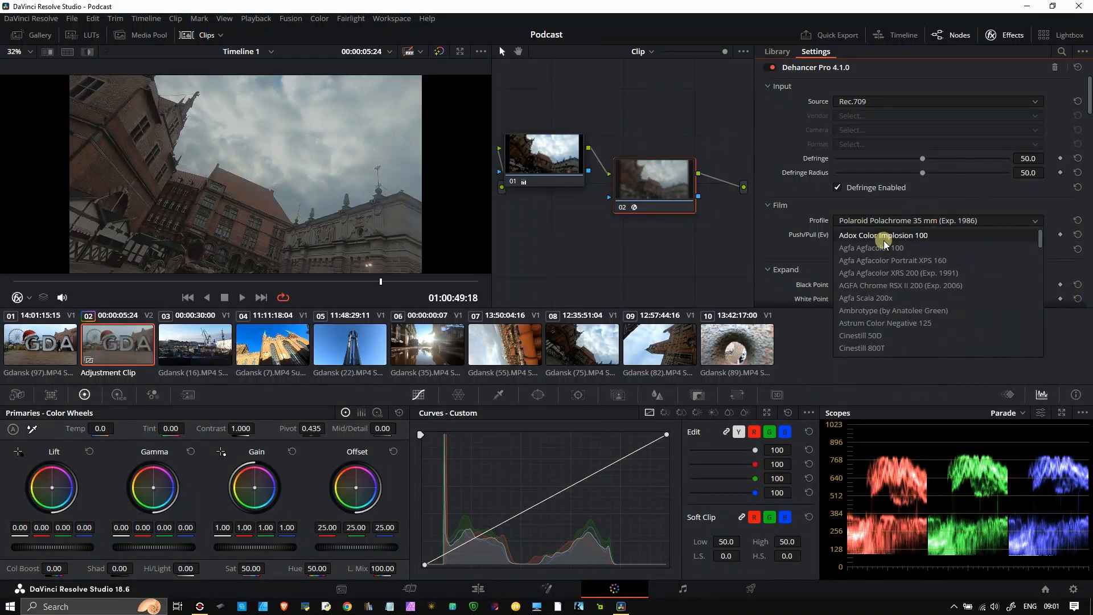
{"action": "left_click", "coordinate": [884, 239]}
{"action": "left_click", "coordinate": [889, 221]}
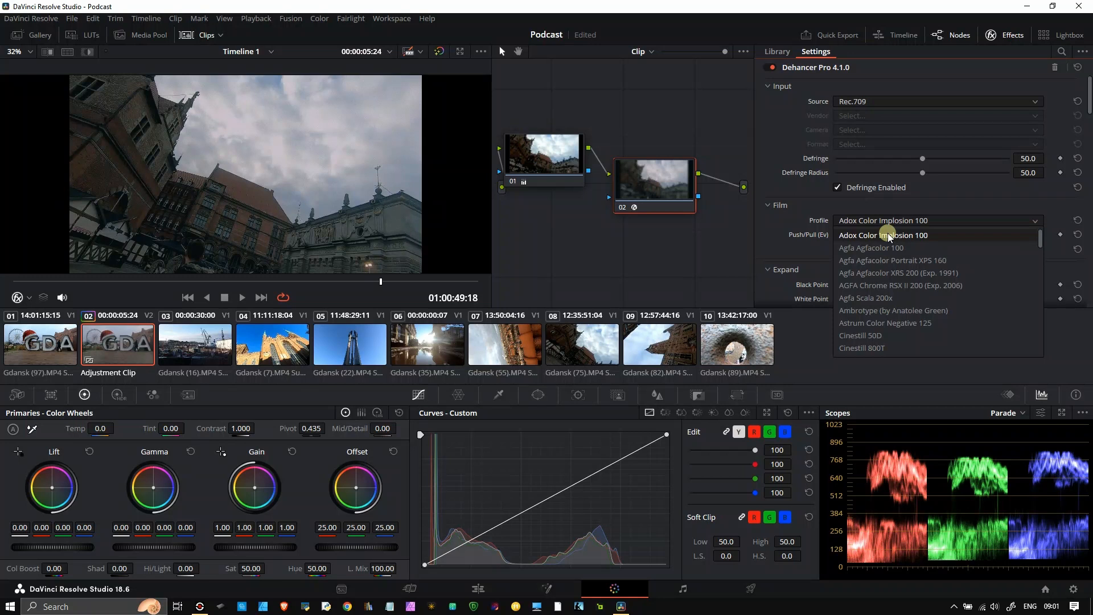
{"action": "left_click", "coordinate": [886, 248]}
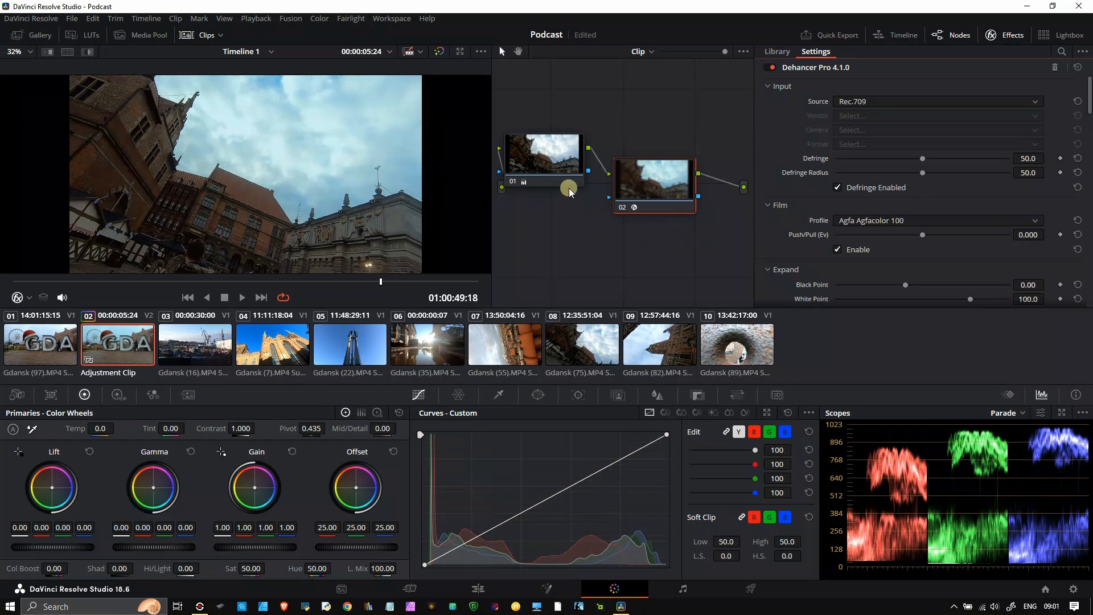
- Lift the midtones of node 01's custom curve slightly and add a control point in the highlights
{"action": "left_click", "coordinate": [562, 166]}
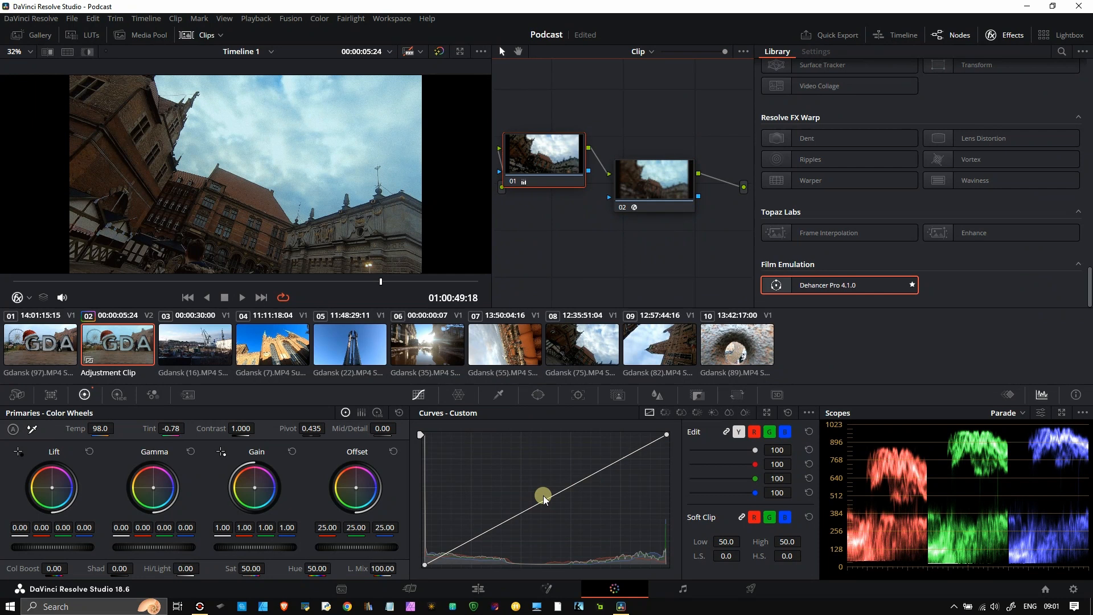
{"action": "left_click_drag", "start_coordinate": [543, 496], "coordinate": [541, 486]}
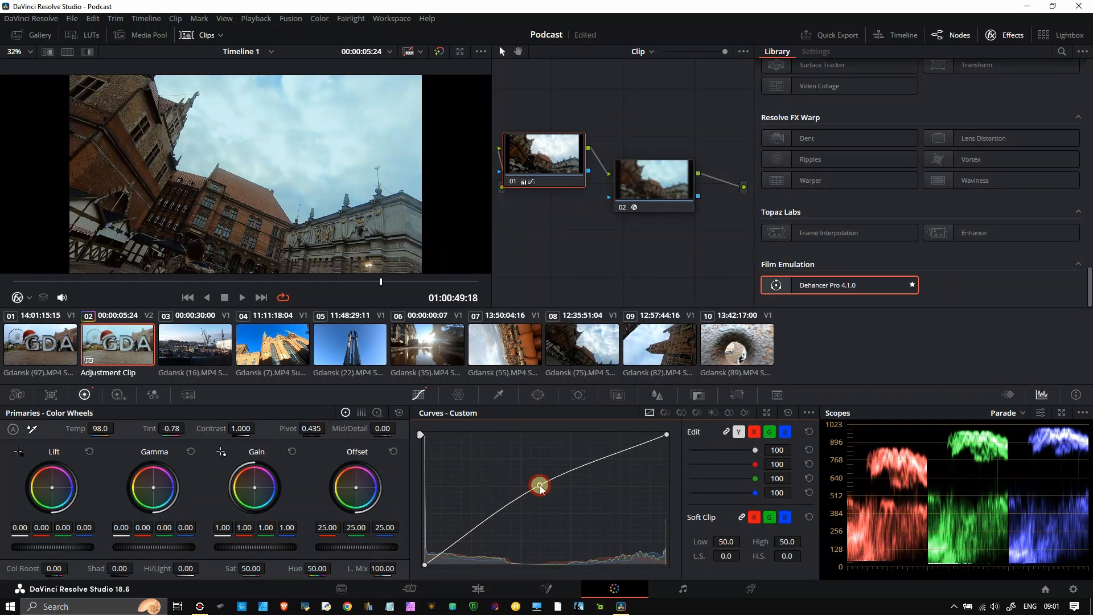
{"action": "left_click_drag", "start_coordinate": [637, 446], "coordinate": [639, 450]}
{"action": "left_click", "coordinate": [590, 466]}
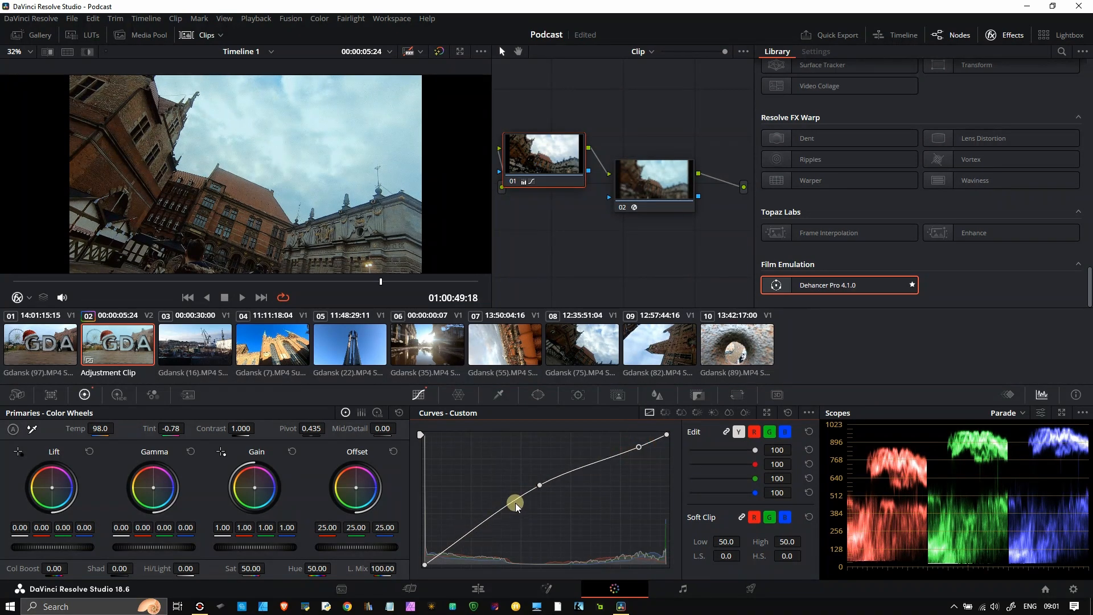
- Set the Dehancer film Push/Pull on node 02 to 0.210 Ev while viewing the brick tower shot
{"action": "left_click", "coordinate": [658, 182]}
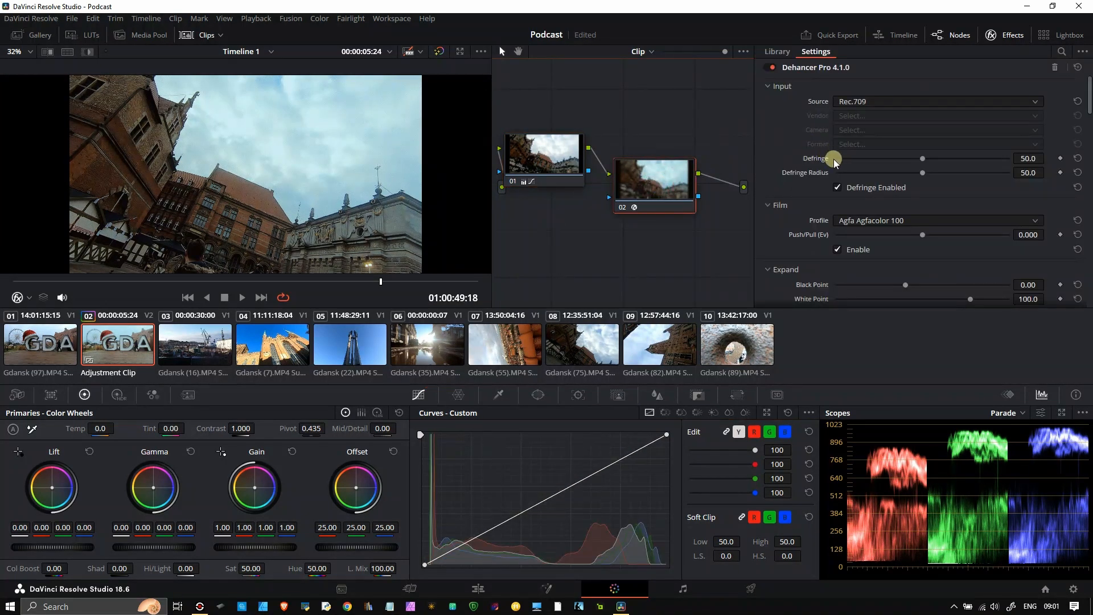
{"action": "left_click_drag", "start_coordinate": [43, 284], "coordinate": [358, 285]}
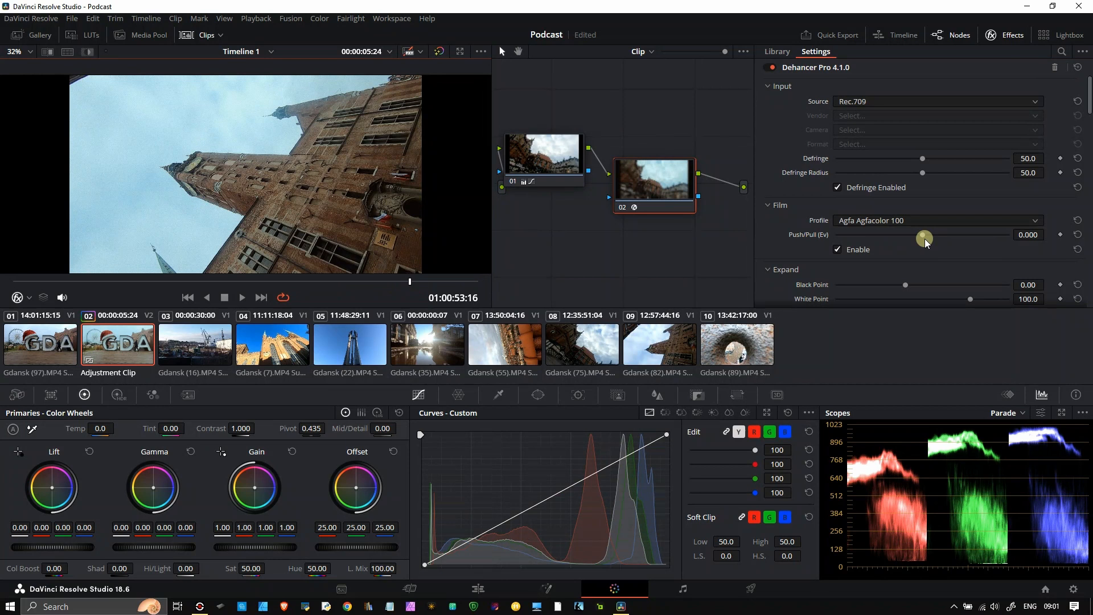
{"action": "left_click_drag", "start_coordinate": [926, 239], "coordinate": [879, 241]}
{"action": "left_click_drag", "start_coordinate": [865, 239], "coordinate": [934, 262]}
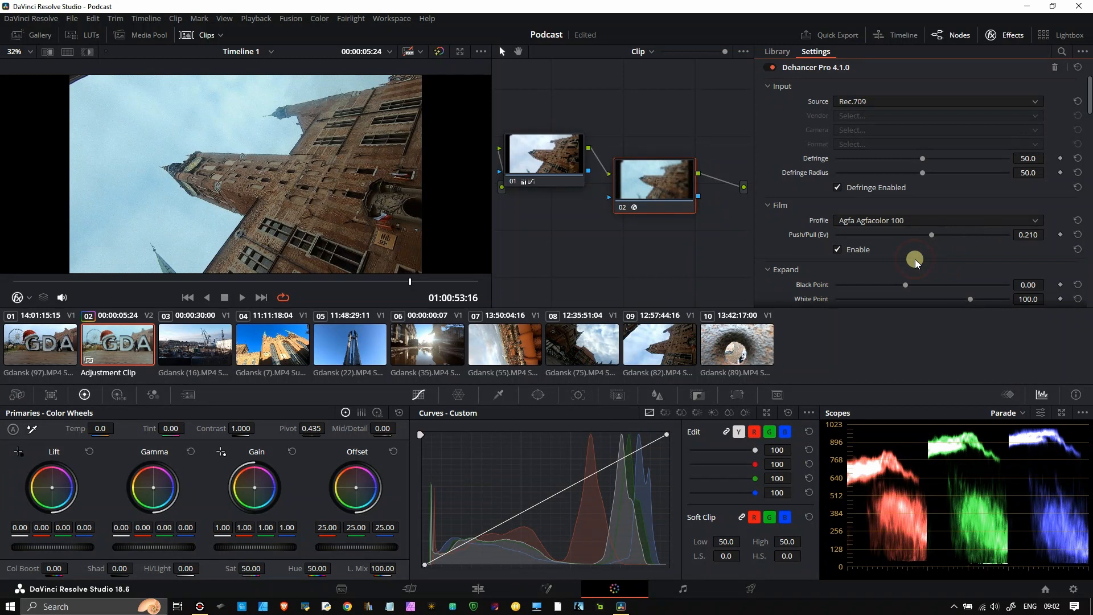
- Set Dehancer's Expand black point to 2.38 and white point to 87.2, judging on the shipyard shot
{"action": "scroll", "coordinate": [916, 262], "scroll_direction": "down", "scroll_amount": 3}
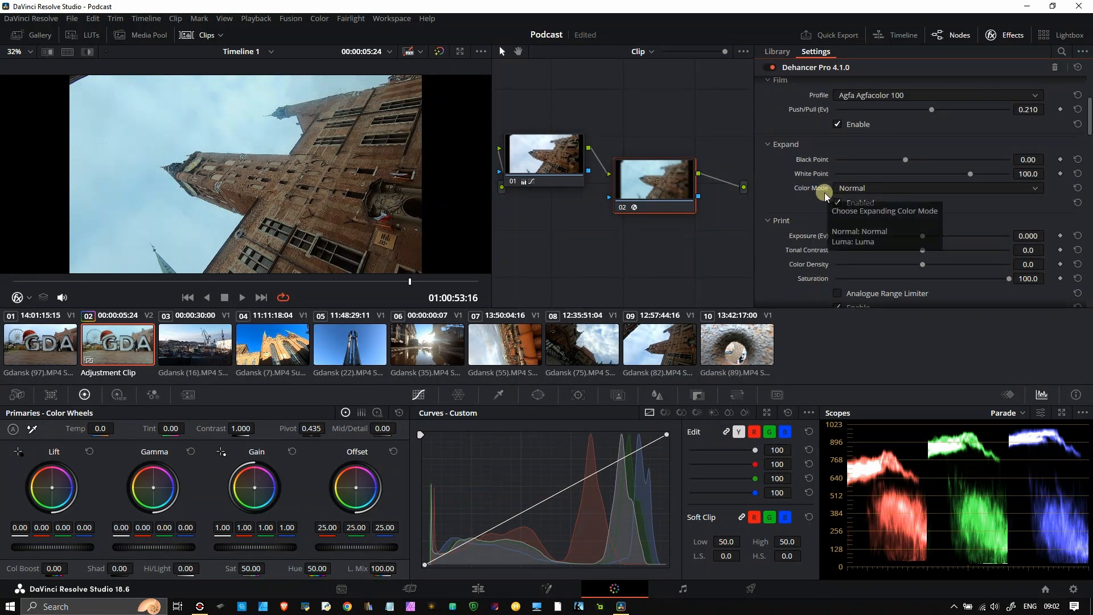
{"action": "left_click", "coordinate": [311, 283]}
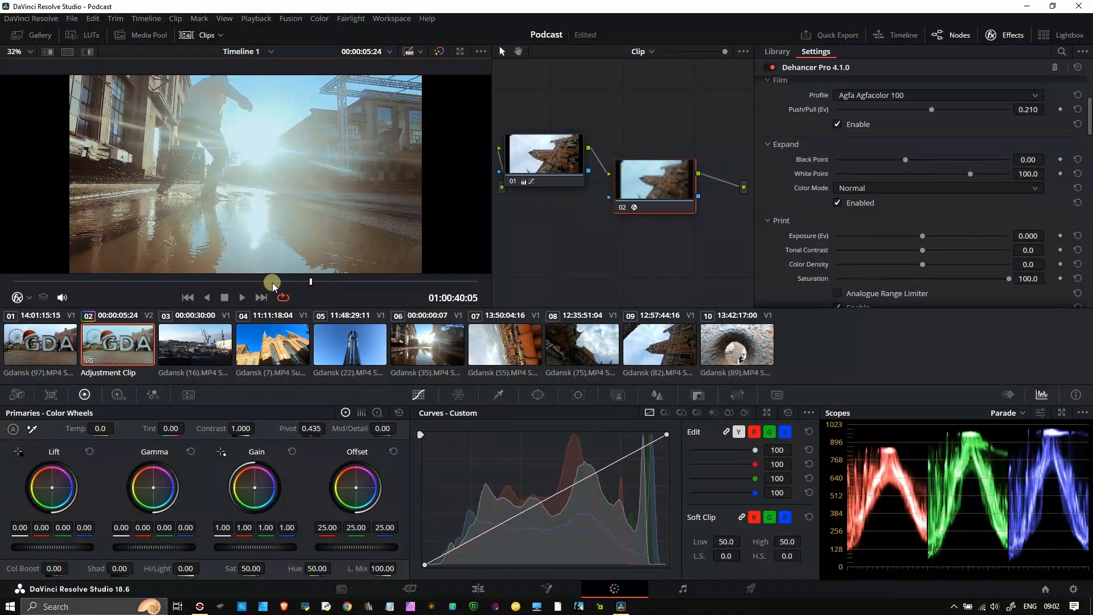
{"action": "left_click", "coordinate": [176, 283]}
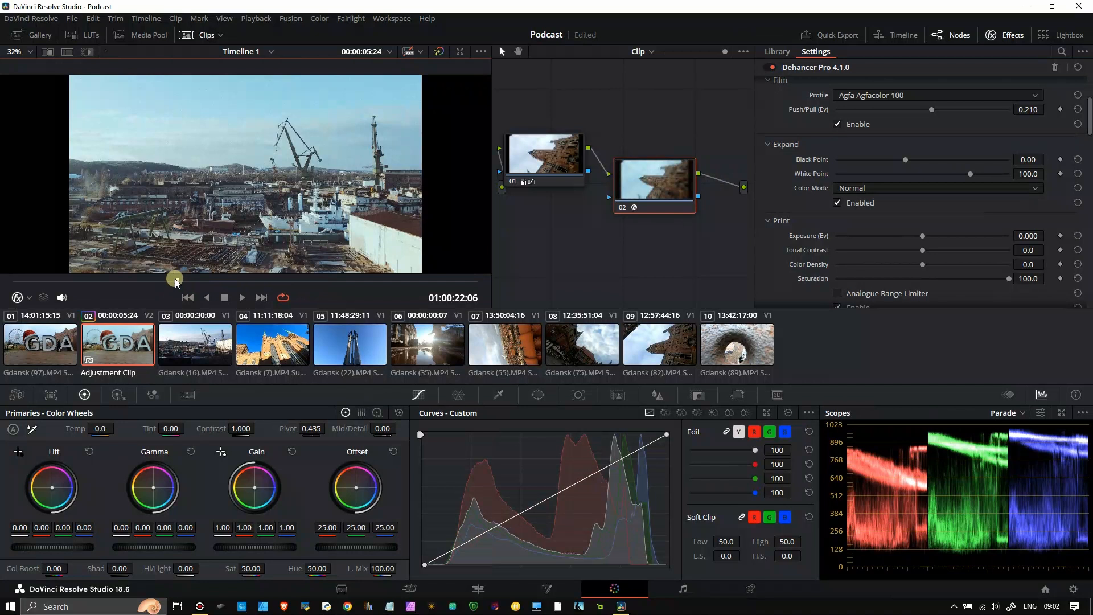
{"action": "mouse_move", "coordinate": [904, 159]}
{"action": "left_mouse_down"}
{"action": "mouse_move", "coordinate": [858, 163]}
{"action": "mouse_move", "coordinate": [945, 180]}
{"action": "mouse_move", "coordinate": [948, 191]}
{"action": "mouse_move", "coordinate": [917, 175]}
{"action": "left_mouse_up"}
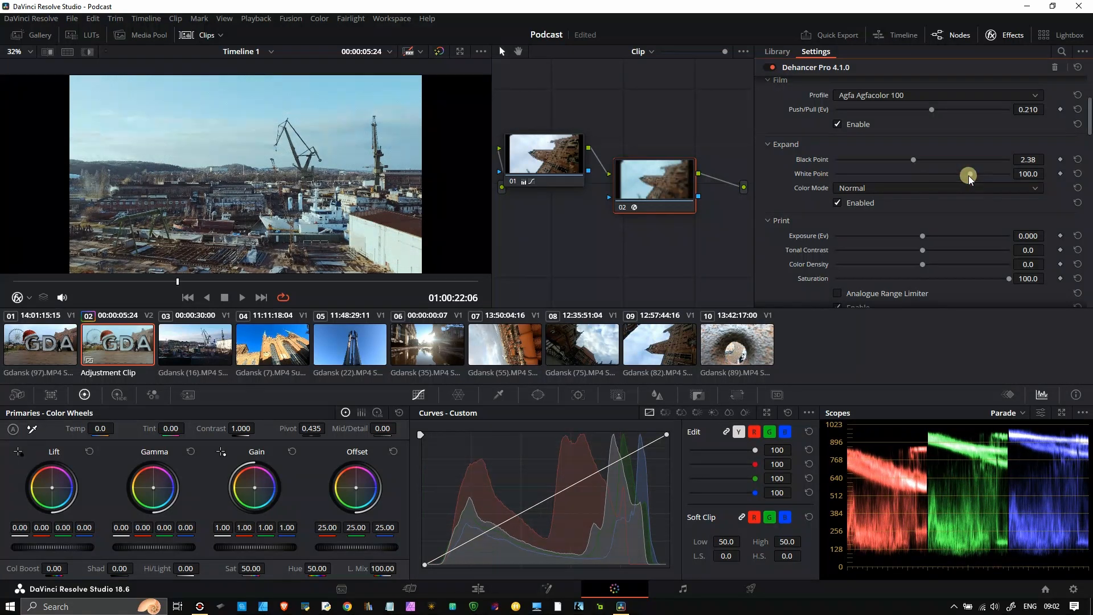
{"action": "left_click_drag", "start_coordinate": [970, 174], "coordinate": [945, 175]}
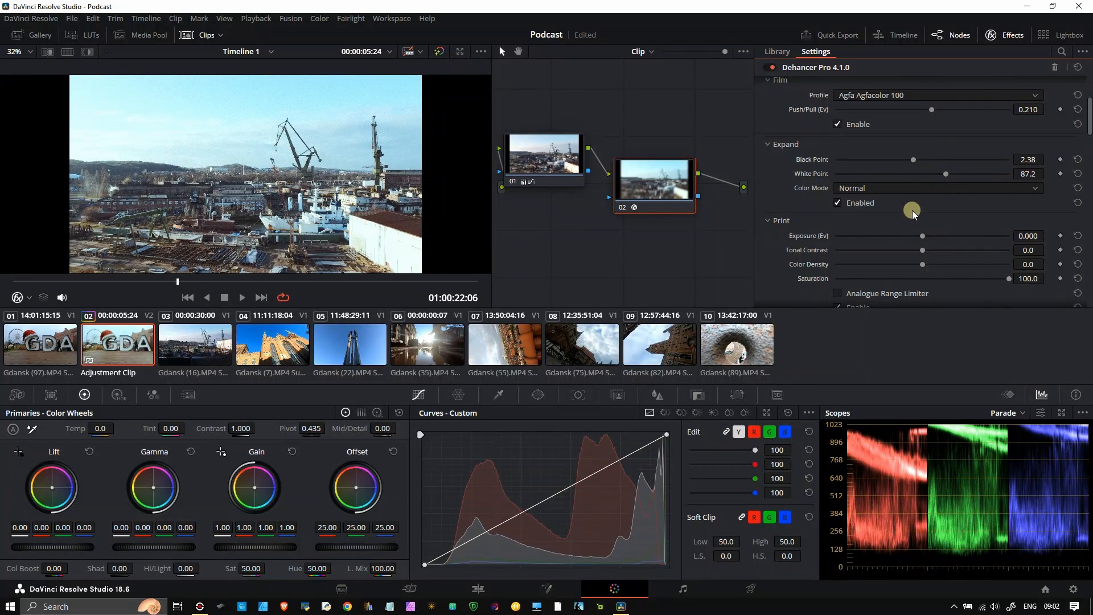
- Lower the Dehancer Print exposure to -0.315 Ev
{"action": "scroll", "coordinate": [774, 202], "scroll_direction": "up", "scroll_amount": 3}
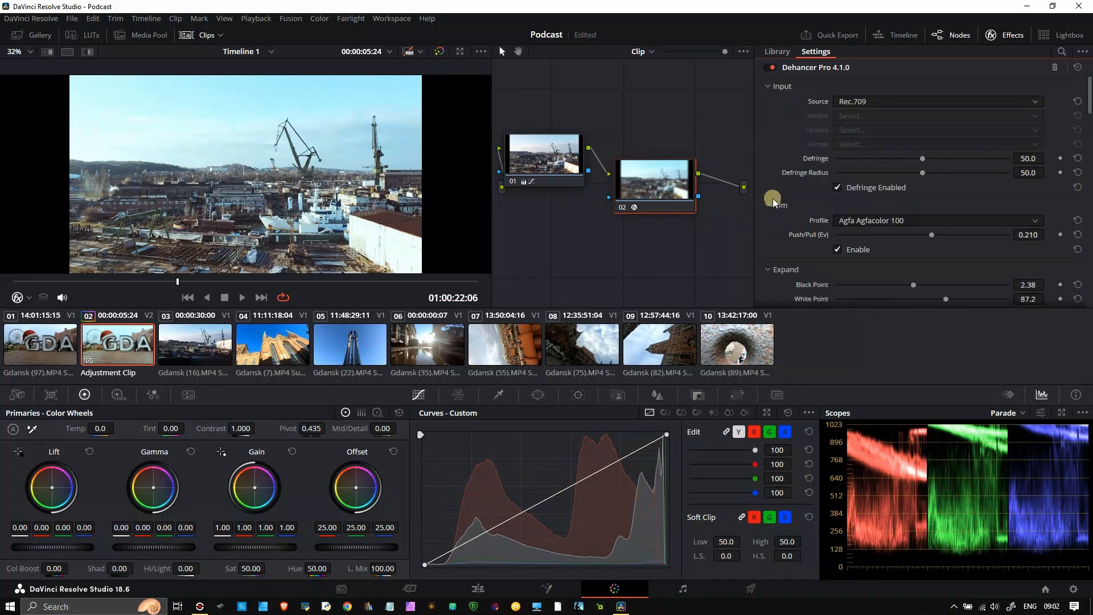
{"action": "scroll", "coordinate": [773, 202], "scroll_direction": "down", "scroll_amount": 3}
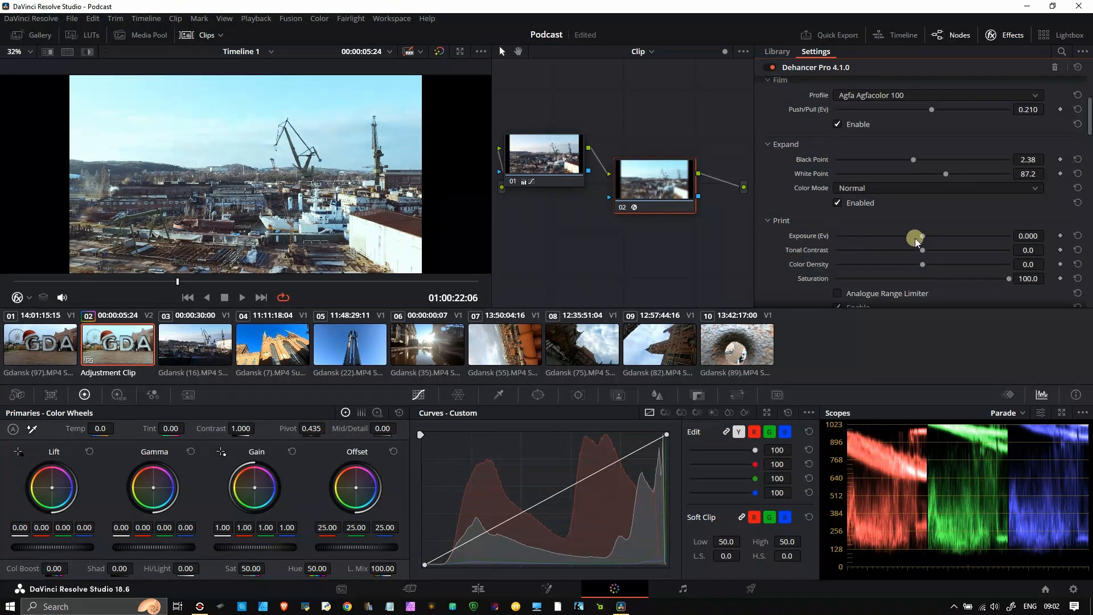
{"action": "mouse_move", "coordinate": [923, 239]}
{"action": "left_mouse_down"}
{"action": "mouse_move", "coordinate": [901, 237]}
{"action": "mouse_move", "coordinate": [927, 239]}
{"action": "mouse_move", "coordinate": [914, 242]}
{"action": "left_mouse_up"}
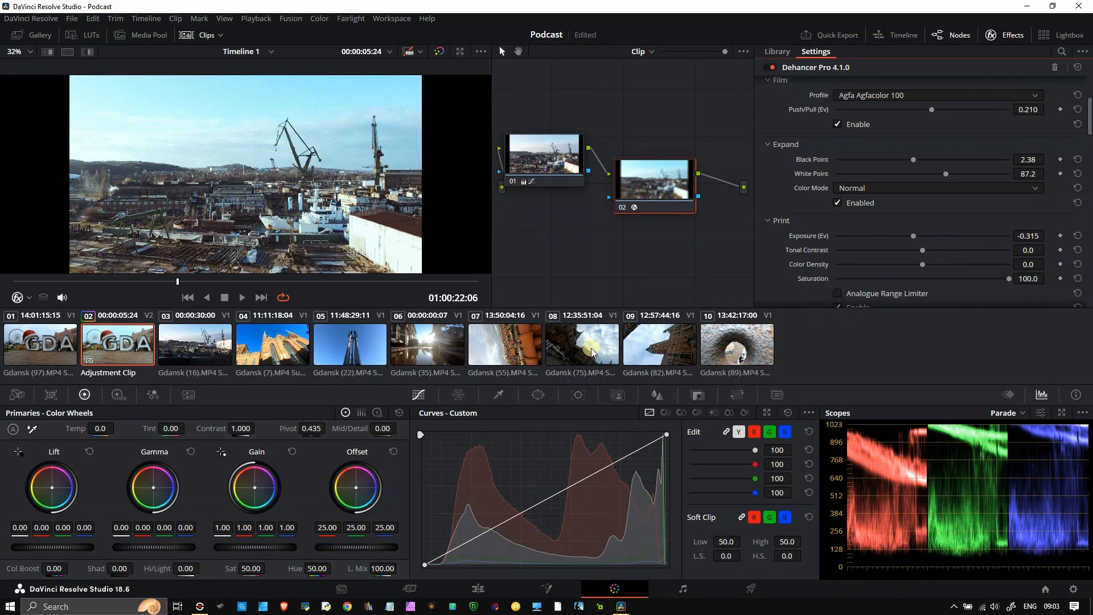
- Set the Print tonal contrast to -16.5 and color density to 27.0 while viewing the town square shot
{"action": "left_click", "coordinate": [331, 282]}
{"action": "left_click_drag", "start_coordinate": [333, 285], "coordinate": [372, 288]}
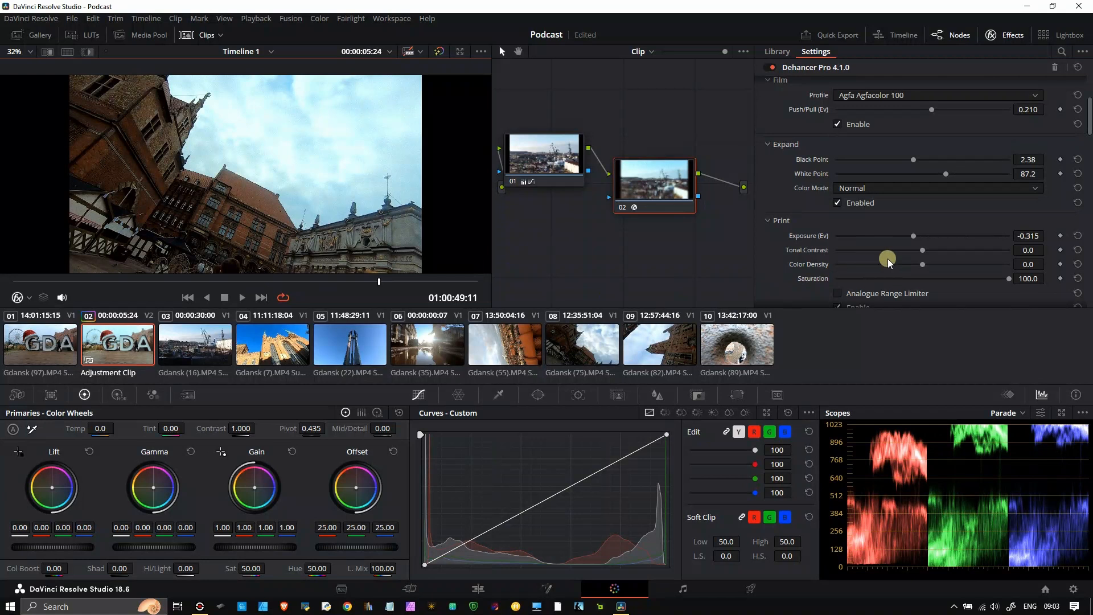
{"action": "left_click_drag", "start_coordinate": [921, 256], "coordinate": [895, 266]}
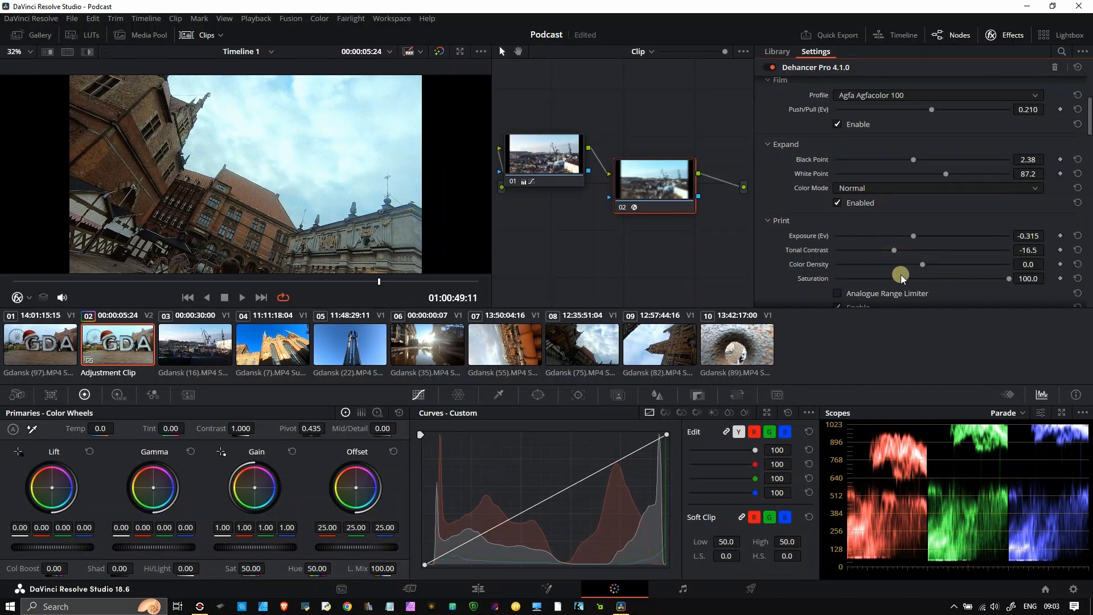
{"action": "left_click_drag", "start_coordinate": [921, 268], "coordinate": [947, 284]}
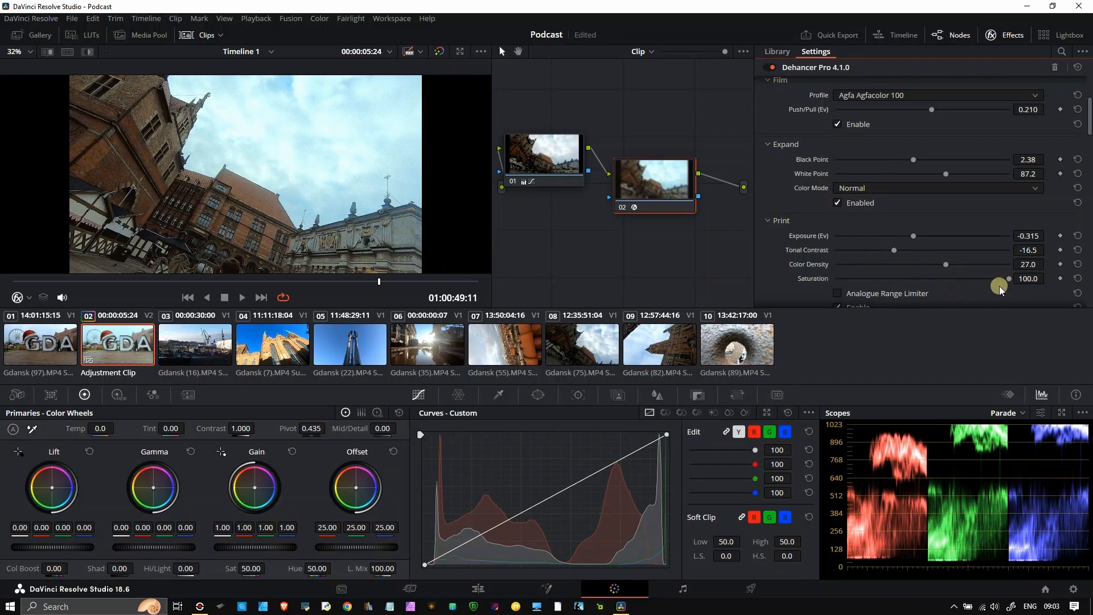
- Detach the custom curves into a smaller floating window beside the viewer and unlink the curve channels
{"action": "left_click_drag", "start_coordinate": [1089, 120], "coordinate": [1089, 152]}
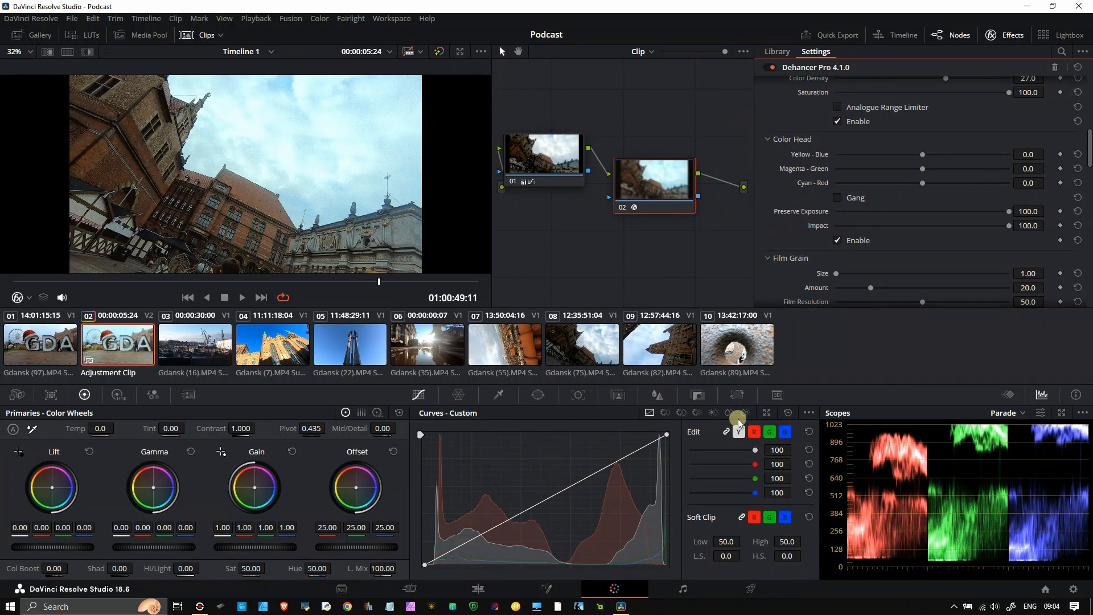
{"action": "left_click", "coordinate": [768, 414]}
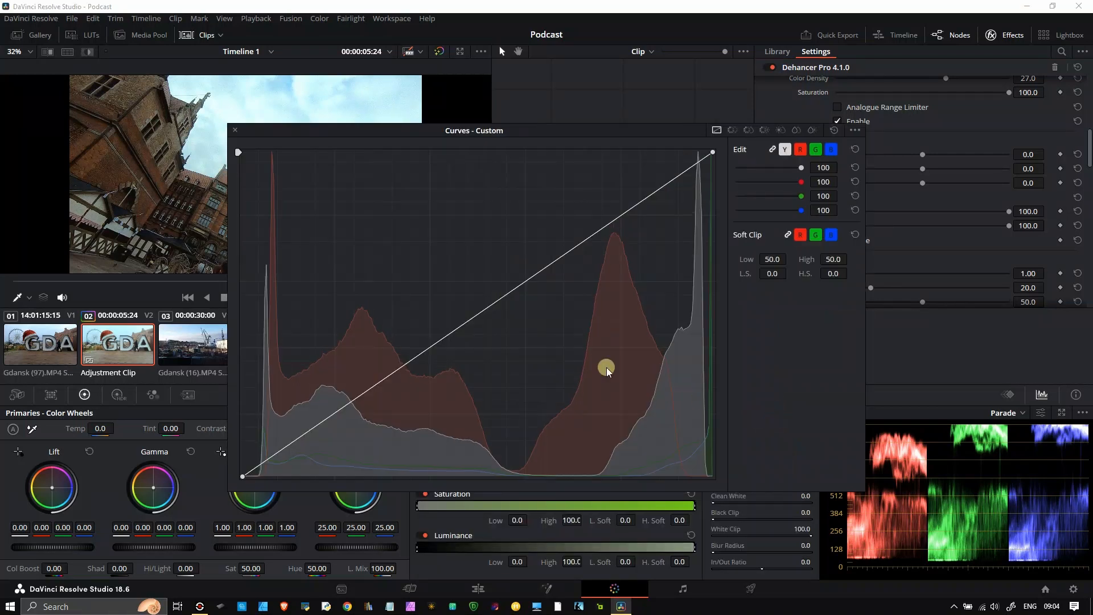
{"action": "left_click_drag", "start_coordinate": [556, 127], "coordinate": [789, 59]}
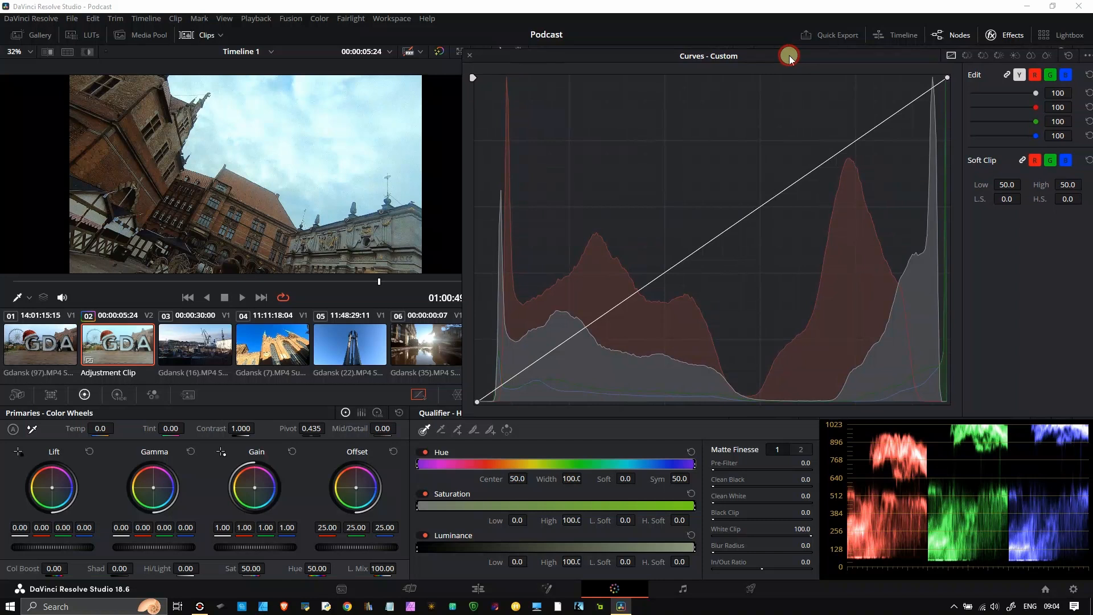
{"action": "left_click_drag", "start_coordinate": [464, 408], "coordinate": [537, 354]}
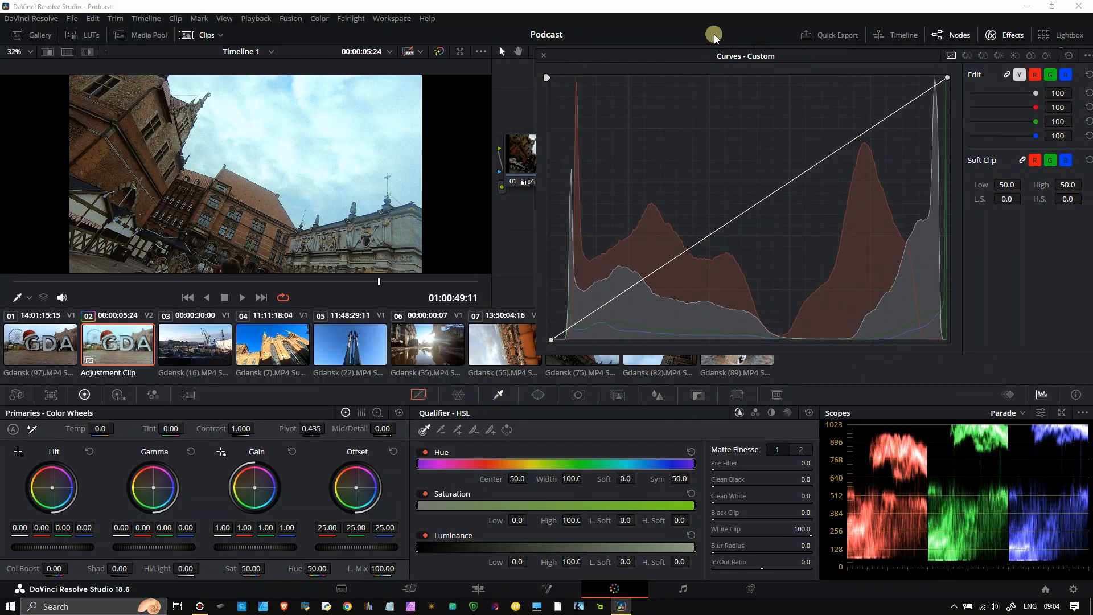
{"action": "left_click_drag", "start_coordinate": [712, 59], "coordinate": [630, 50]}
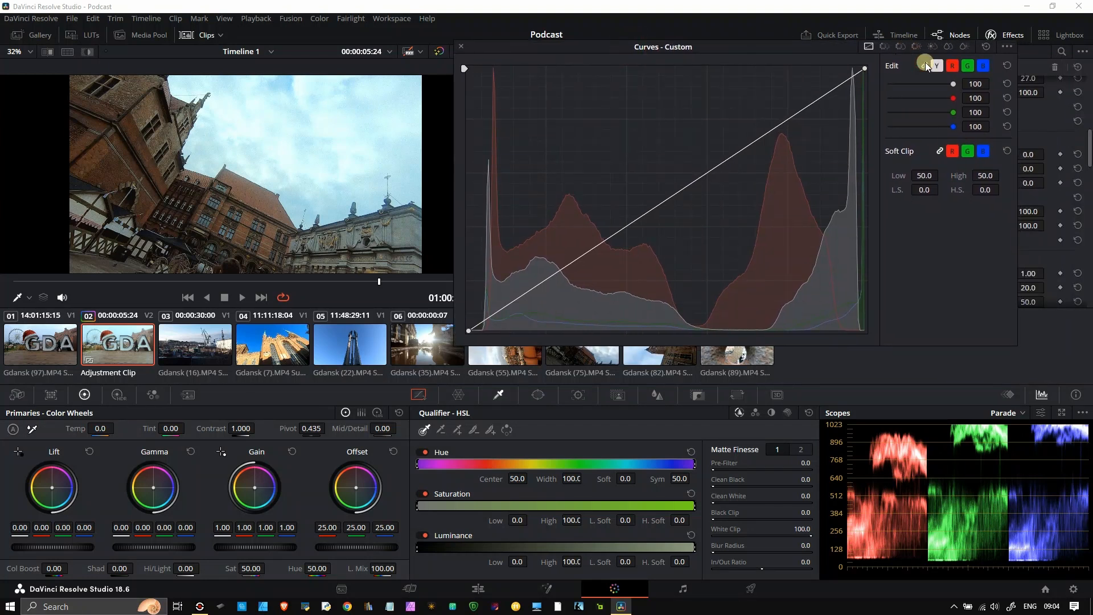
{"action": "left_click", "coordinate": [922, 66]}
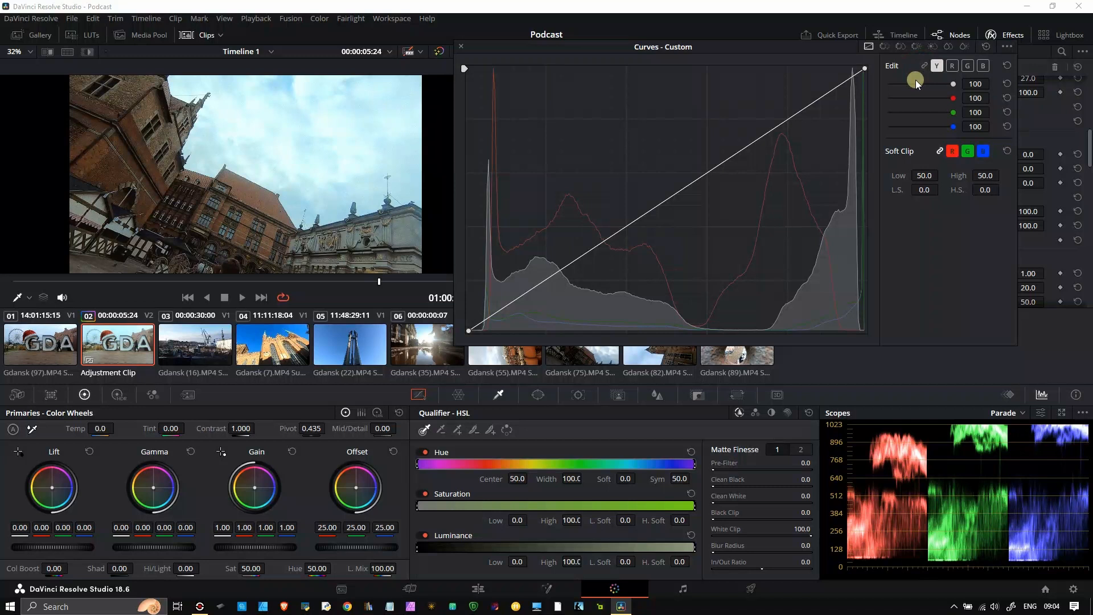
- Try adjusting node 02's red curve with a midtone point and a highlight point close to the diagonal
{"action": "left_click", "coordinate": [951, 66]}
{"action": "left_click_drag", "start_coordinate": [675, 194], "coordinate": [677, 228]}
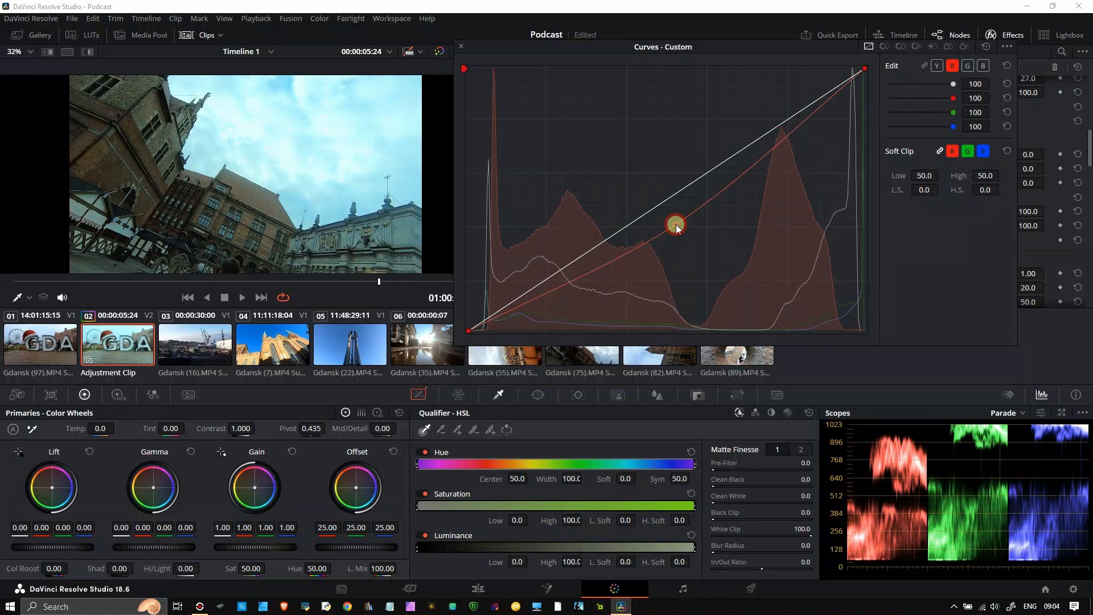
{"action": "left_click_drag", "start_coordinate": [678, 226], "coordinate": [671, 203]}
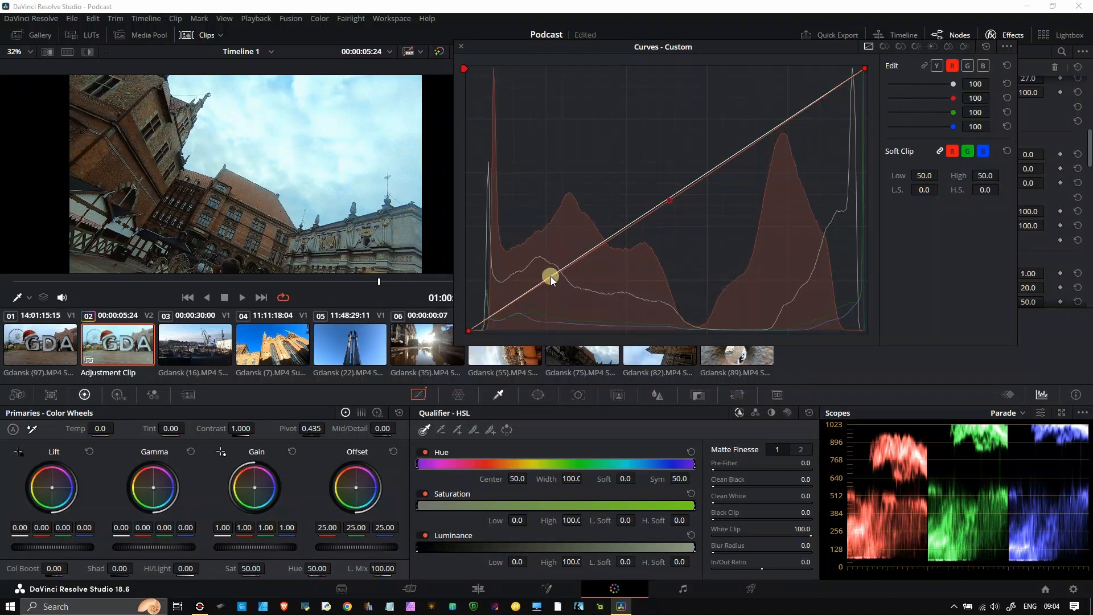
{"action": "mouse_move", "coordinate": [795, 110]}
{"action": "left_mouse_down"}
{"action": "mouse_move", "coordinate": [796, 147]}
{"action": "mouse_move", "coordinate": [786, 87]}
{"action": "mouse_move", "coordinate": [790, 120]}
{"action": "left_mouse_up"}
{"action": "left_click", "coordinate": [967, 67]}
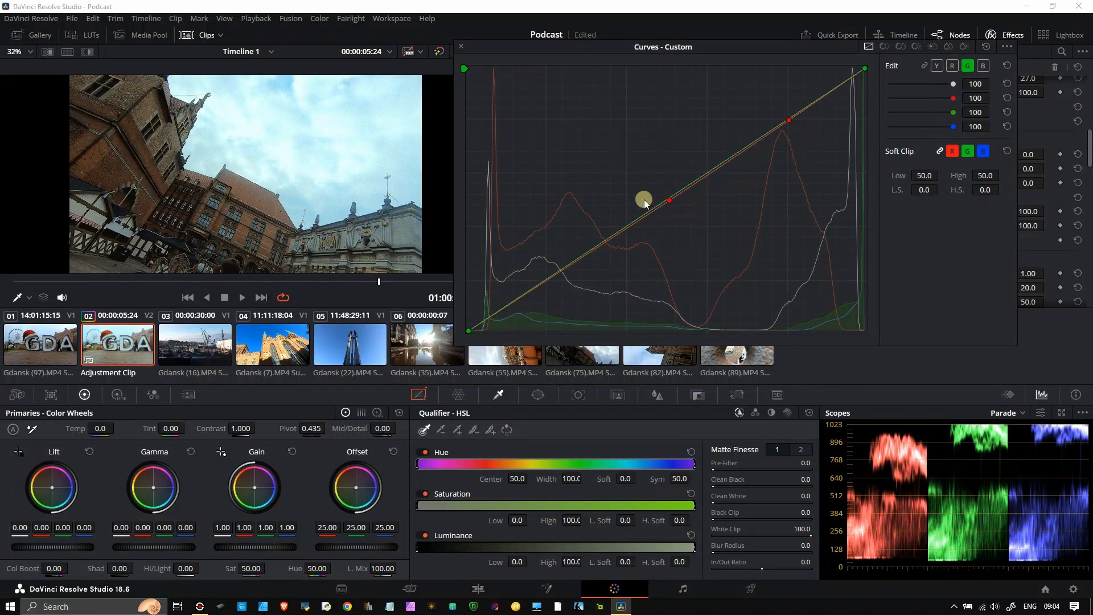
{"action": "mouse_move", "coordinate": [669, 200]}
{"action": "left_mouse_down"}
{"action": "mouse_move", "coordinate": [672, 210]}
{"action": "mouse_move", "coordinate": [665, 200]}
{"action": "left_mouse_up"}
- Try slight midtone adjustments on the green and blue curves, and reset all the channel curves
{"action": "left_click", "coordinate": [968, 66]}
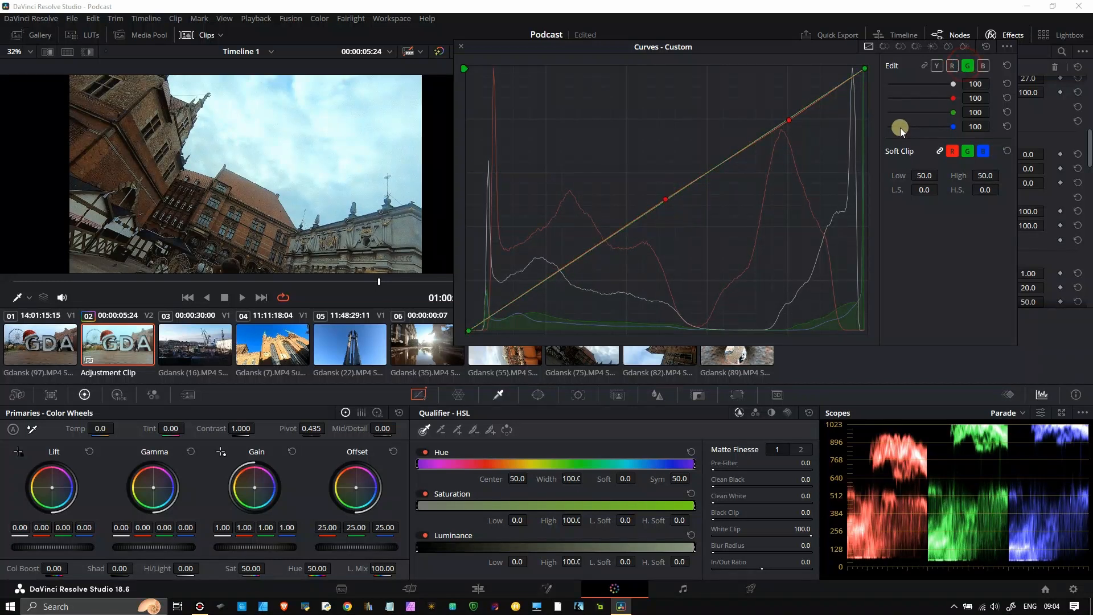
{"action": "mouse_move", "coordinate": [686, 184]}
{"action": "left_mouse_down"}
{"action": "mouse_move", "coordinate": [688, 247]}
{"action": "mouse_move", "coordinate": [669, 151]}
{"action": "mouse_move", "coordinate": [676, 191]}
{"action": "mouse_move", "coordinate": [685, 183]}
{"action": "mouse_move", "coordinate": [690, 198]}
{"action": "mouse_move", "coordinate": [689, 244]}
{"action": "mouse_move", "coordinate": [678, 141]}
{"action": "mouse_move", "coordinate": [684, 194]}
{"action": "left_mouse_up"}
{"action": "left_click", "coordinate": [985, 69]}
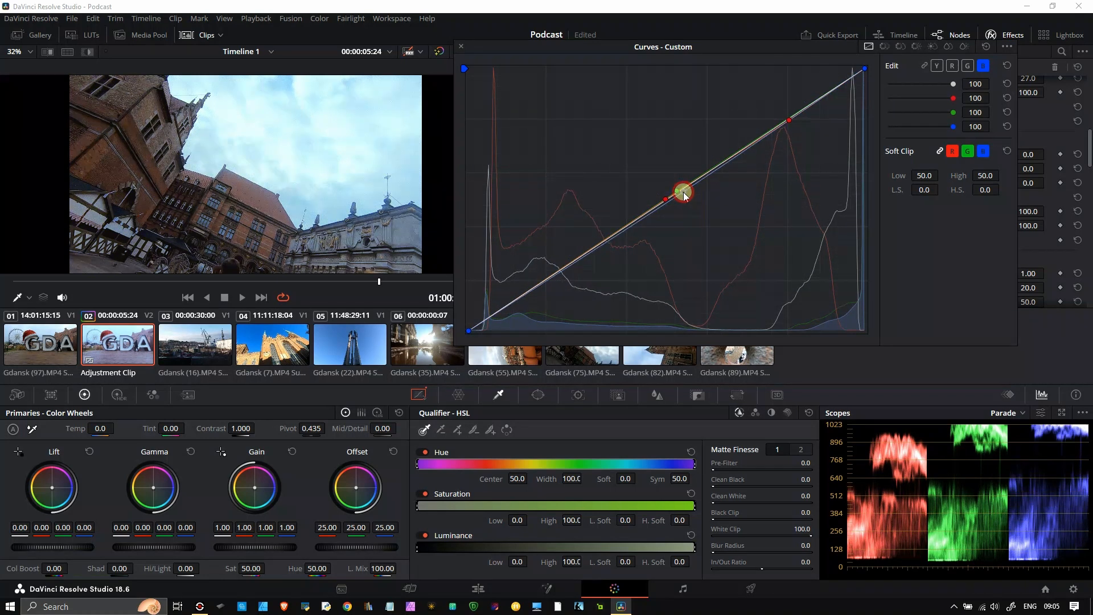
{"action": "left_click", "coordinate": [1006, 65]}
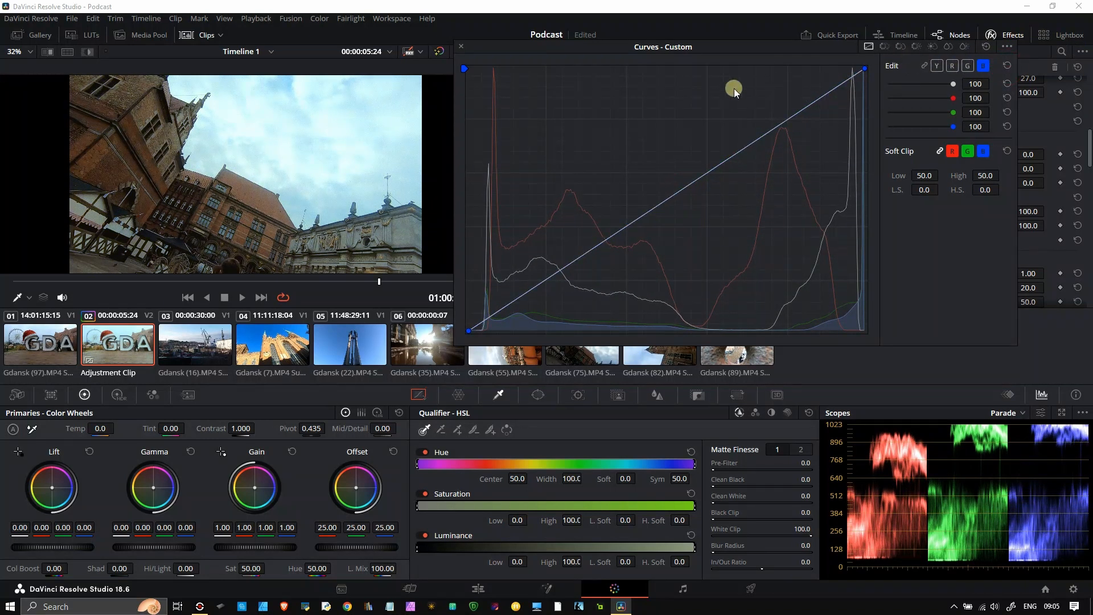
- Close the floating curves window and set Dehancer's Color Head Yellow-Blue to -7.9 and Cyan-Red to 6.3
{"action": "left_click", "coordinate": [464, 45]}
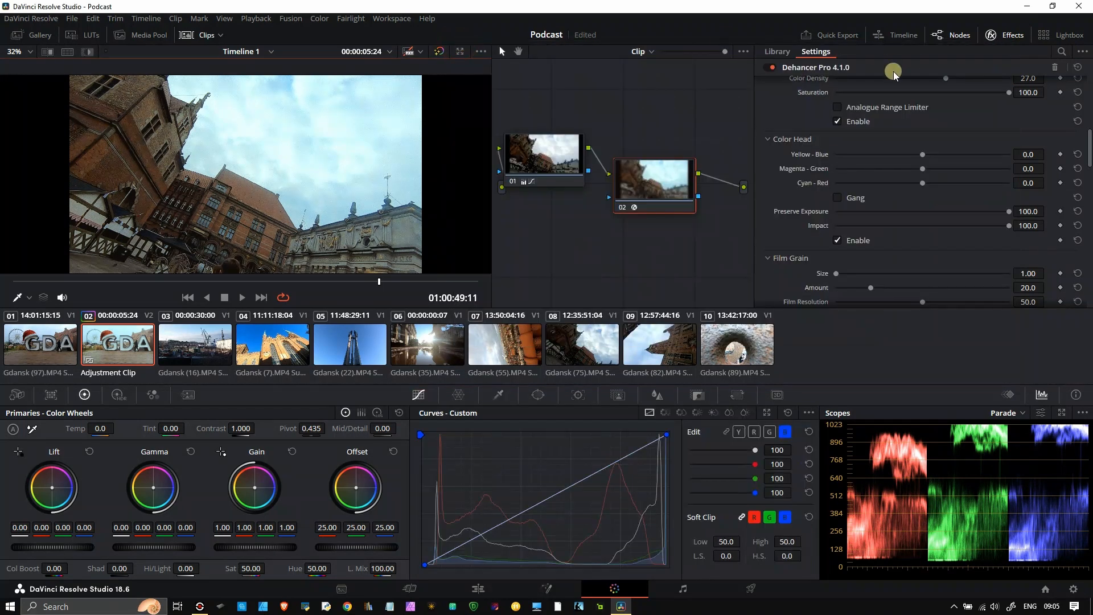
{"action": "mouse_move", "coordinate": [922, 157]}
{"action": "left_mouse_down"}
{"action": "mouse_move", "coordinate": [884, 157]}
{"action": "mouse_move", "coordinate": [961, 155]}
{"action": "mouse_move", "coordinate": [910, 159]}
{"action": "left_mouse_up"}
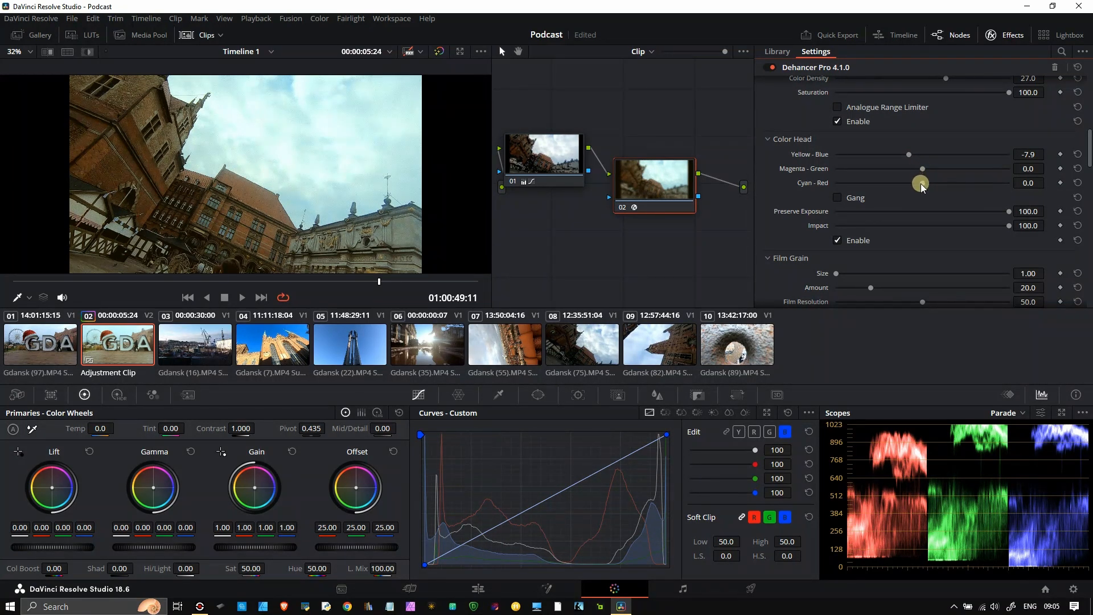
{"action": "left_click_drag", "start_coordinate": [921, 183], "coordinate": [934, 192]}
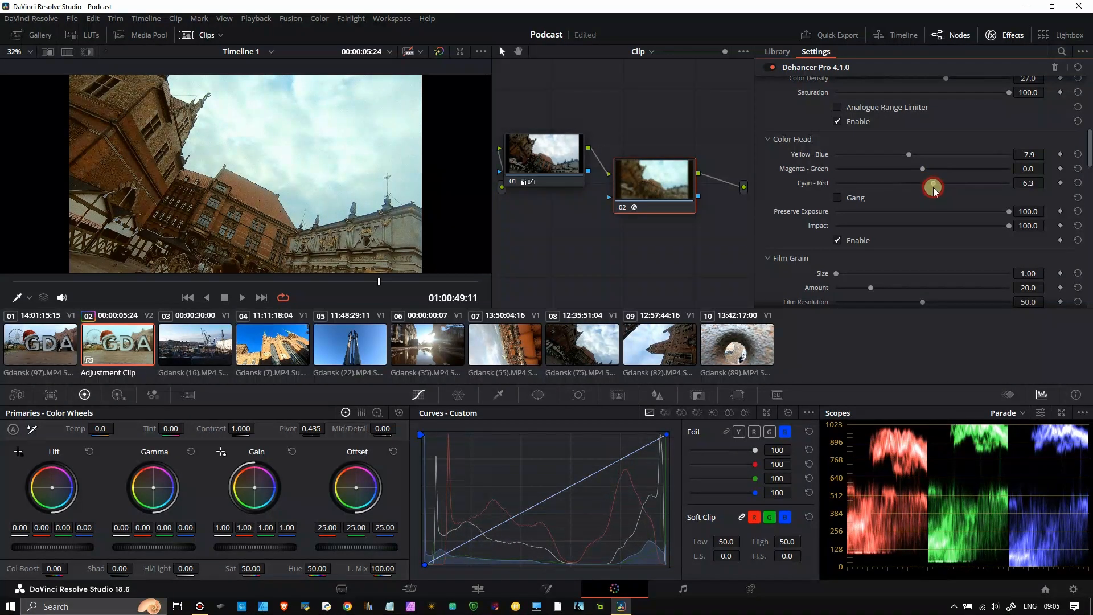
- Examine the color balance on the brick tower shot in full-screen view and return to the grading layout
{"action": "left_click_drag", "start_coordinate": [38, 282], "coordinate": [409, 284]}
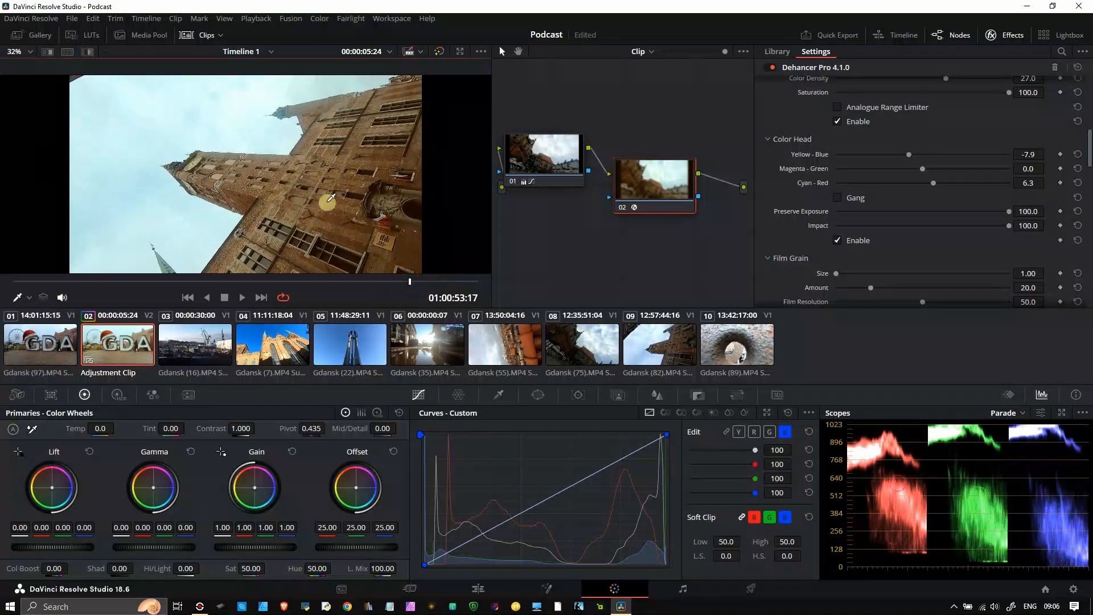
{"action": "key", "text": "ctrl+f"}
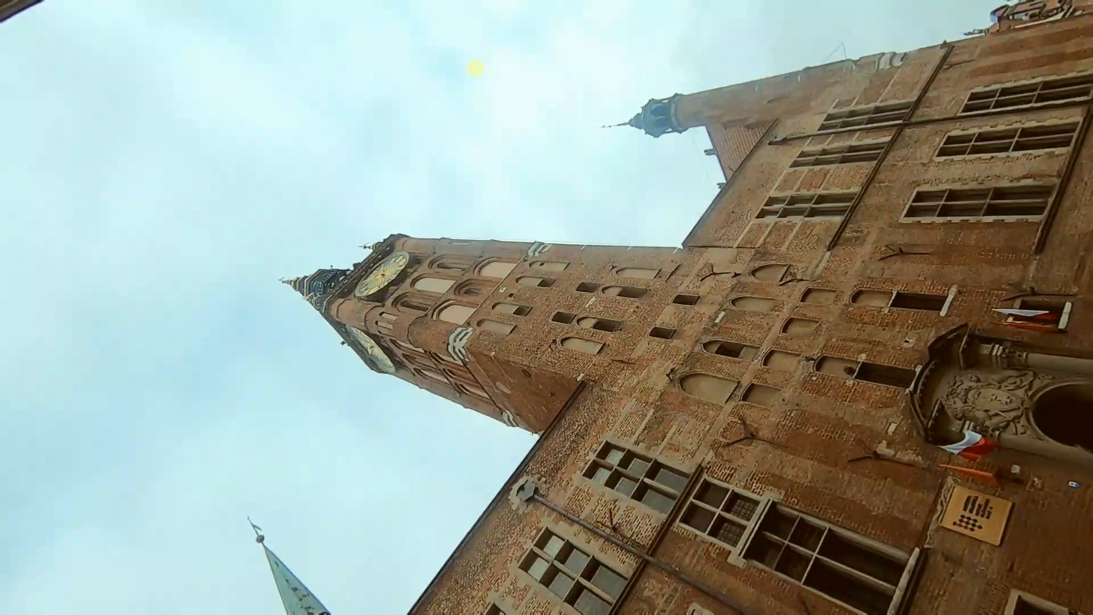
{"action": "key", "text": "ctrl+f"}
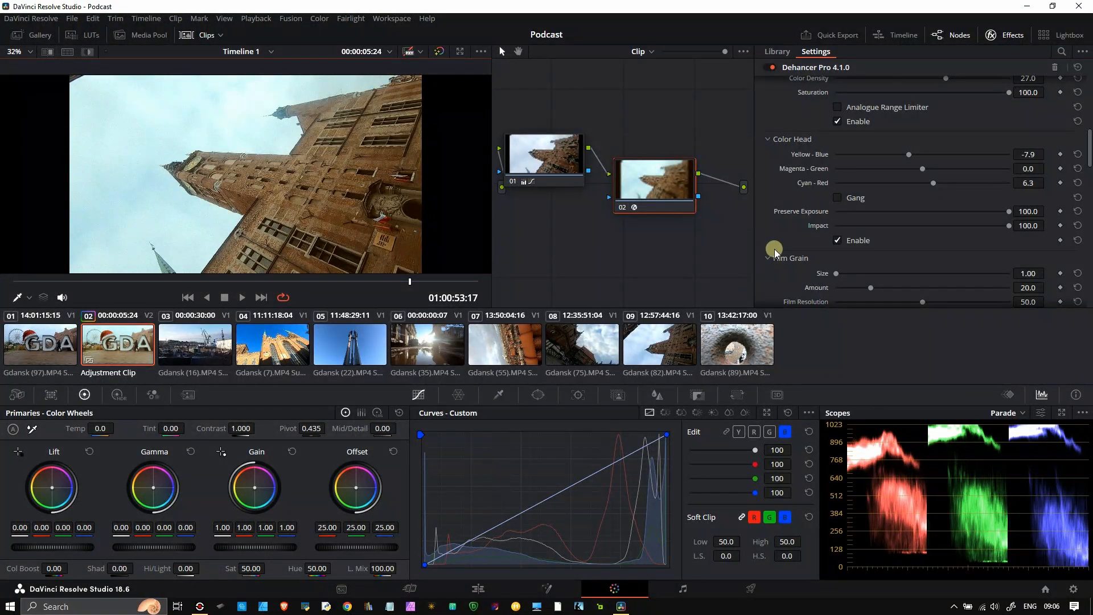
- Turn off the viewer's qualifier overlay and compare the enlarged tower shot with Film Grain disabled and enabled
{"action": "scroll", "coordinate": [776, 248], "scroll_direction": "down", "scroll_amount": 3}
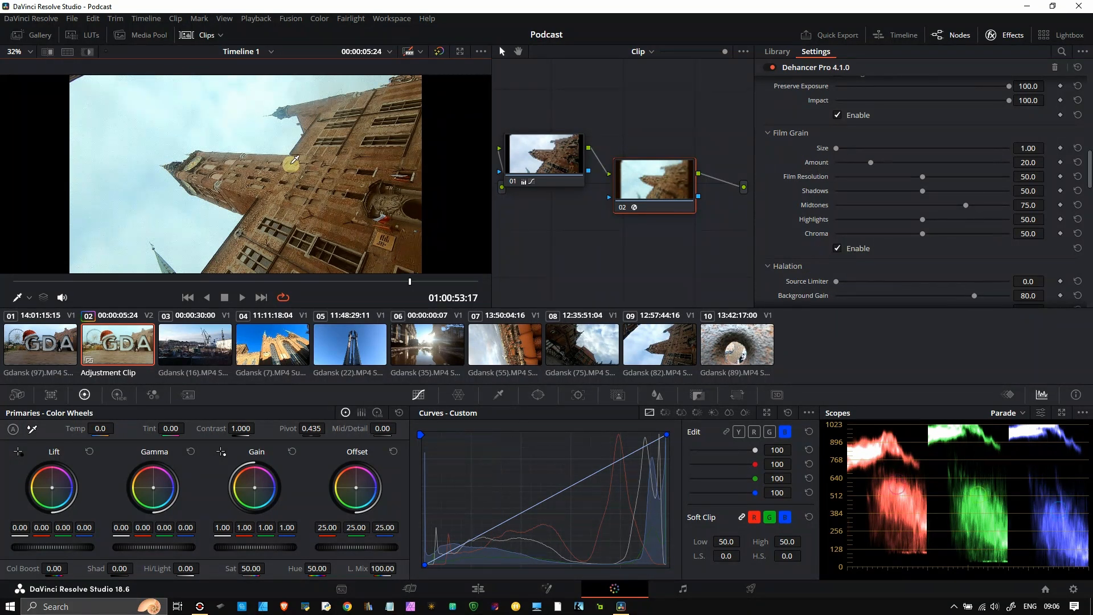
{"action": "scroll", "coordinate": [294, 160], "scroll_direction": "up", "scroll_amount": 10}
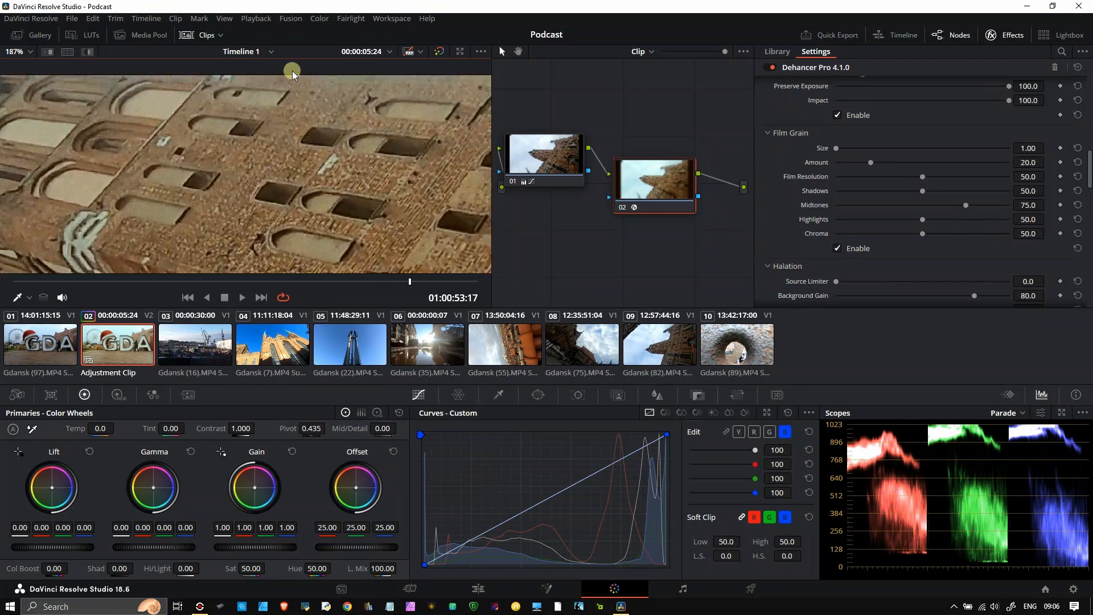
{"action": "scroll", "coordinate": [280, 171], "scroll_direction": "down", "scroll_amount": 5}
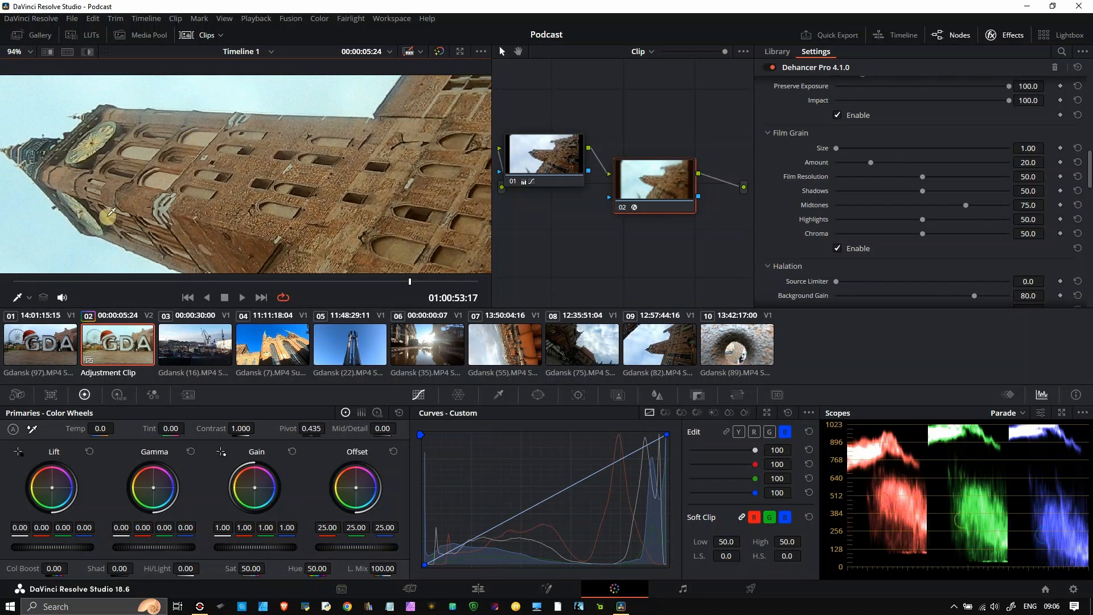
{"action": "left_click", "coordinate": [29, 295]}
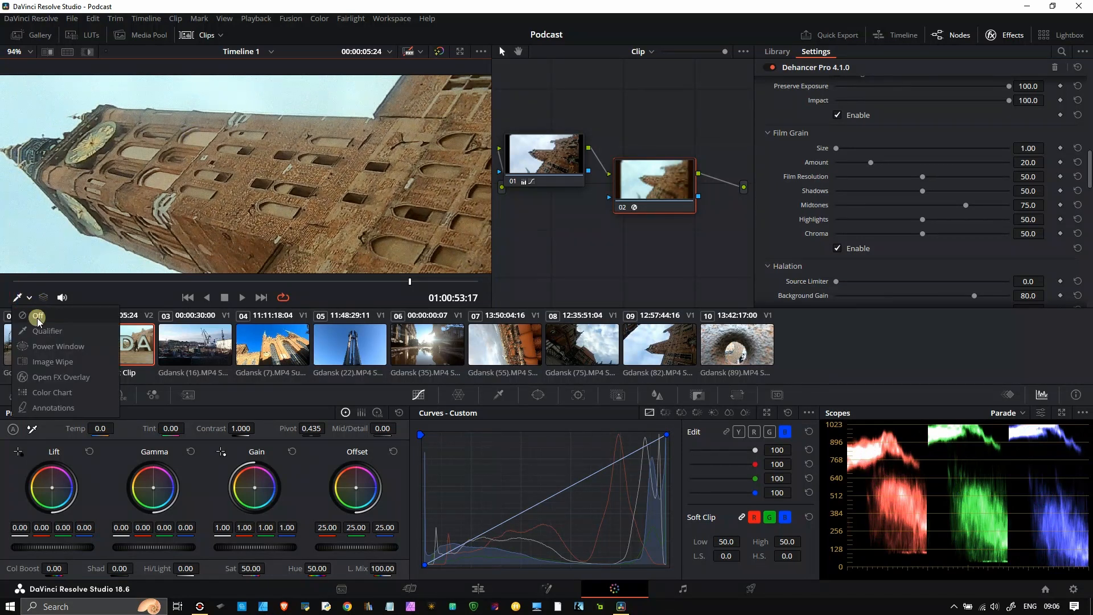
{"action": "left_click", "coordinate": [38, 317]}
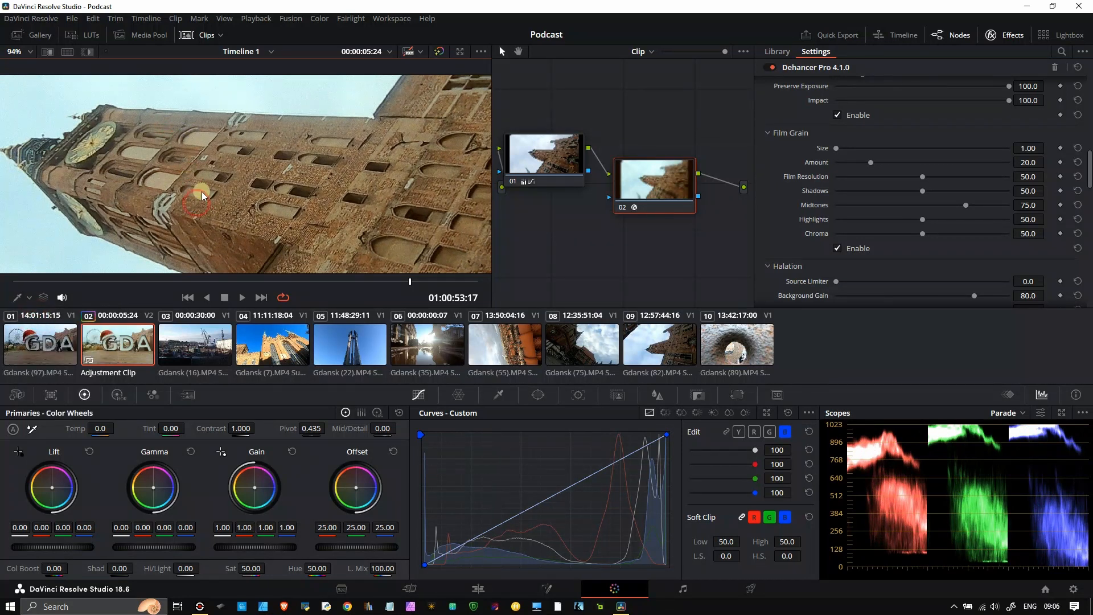
{"action": "left_click_drag", "start_coordinate": [225, 171], "coordinate": [228, 246]}
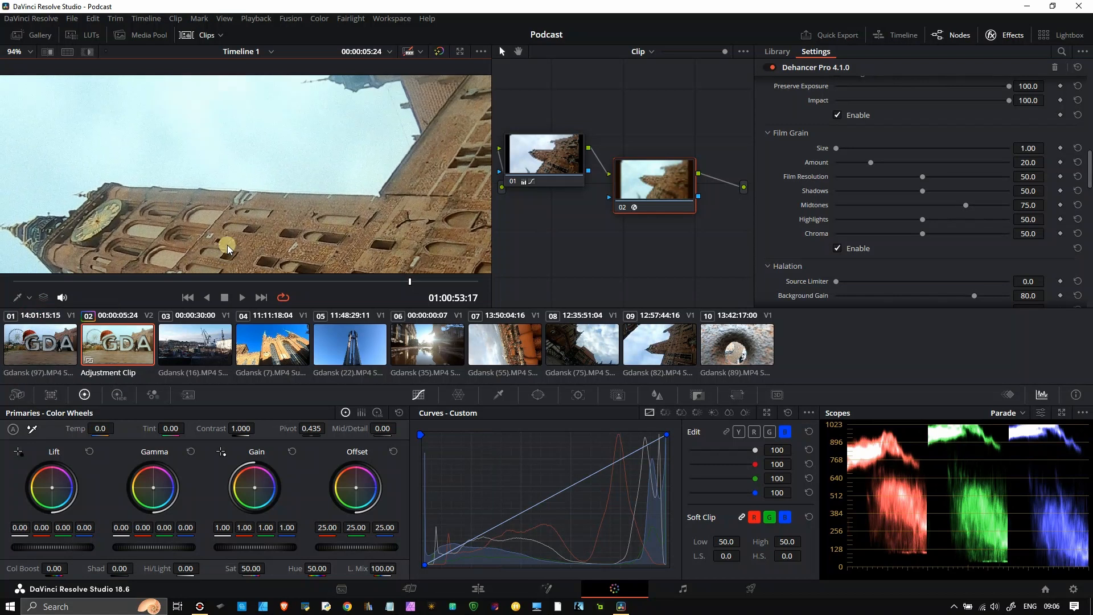
{"action": "left_click", "coordinate": [838, 249]}
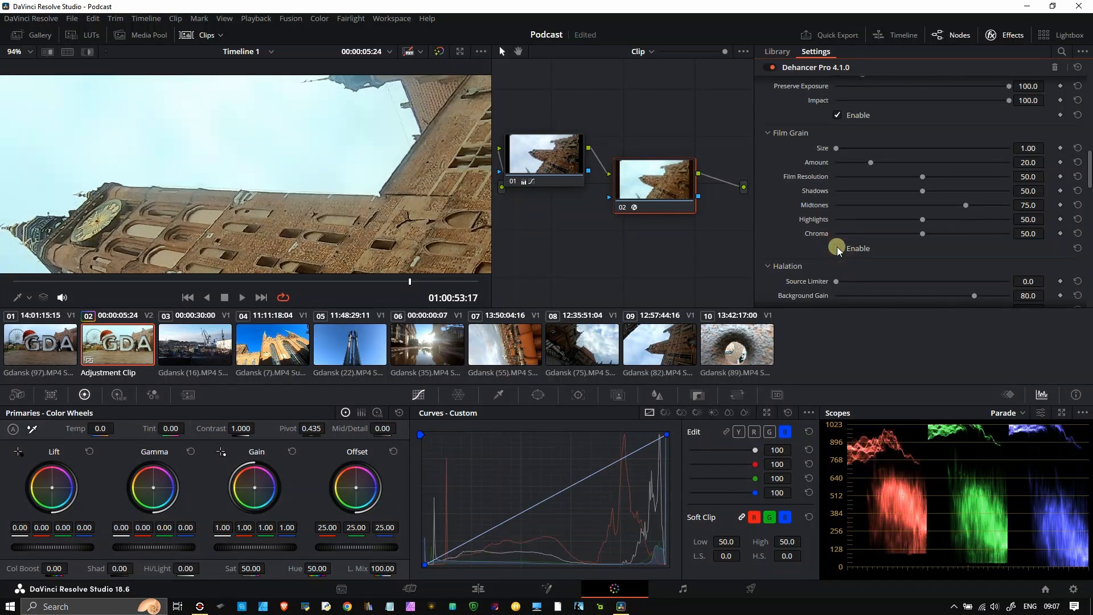
{"action": "left_click", "coordinate": [837, 249]}
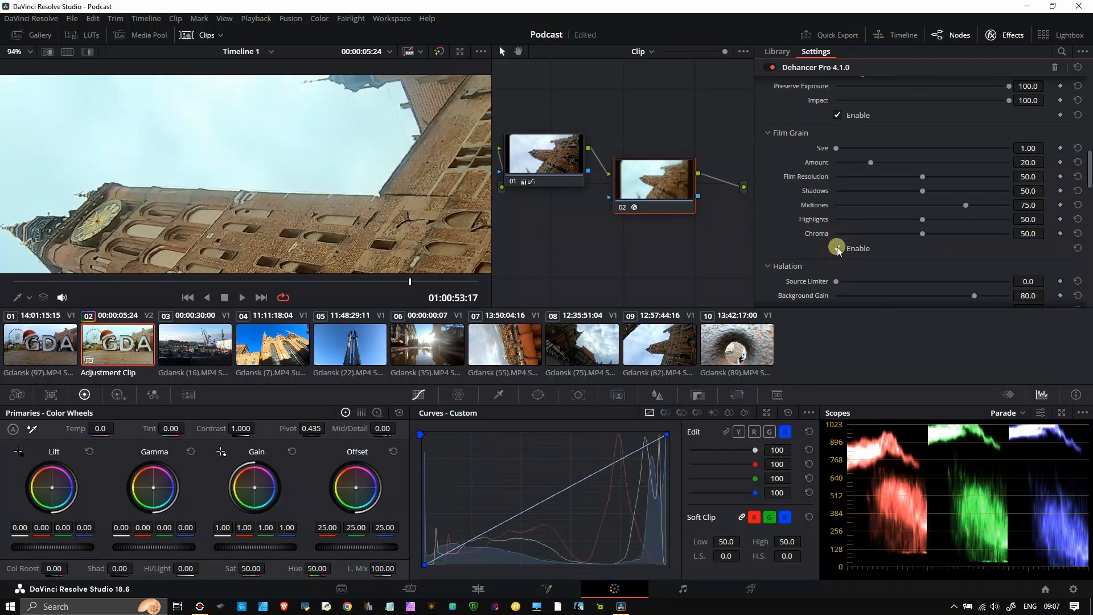
- Expand the scopes into an enlarged floating window below the viewer, showing only a Parade and a Vectorscope
{"action": "left_click", "coordinate": [1060, 411]}
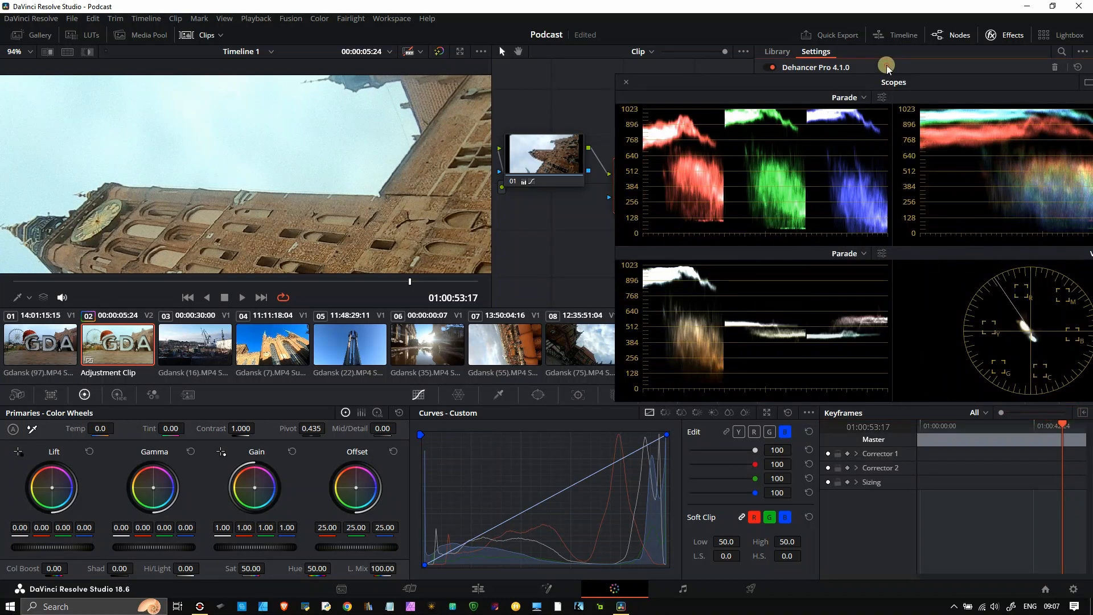
{"action": "left_click_drag", "start_coordinate": [887, 86], "coordinate": [664, 175]}
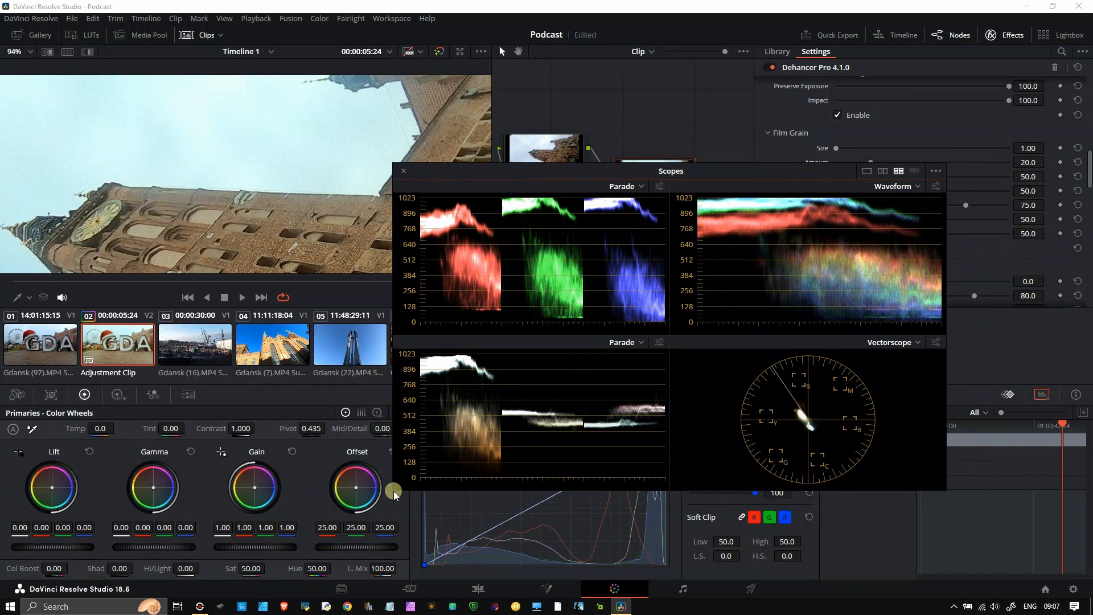
{"action": "left_click", "coordinate": [882, 172]}
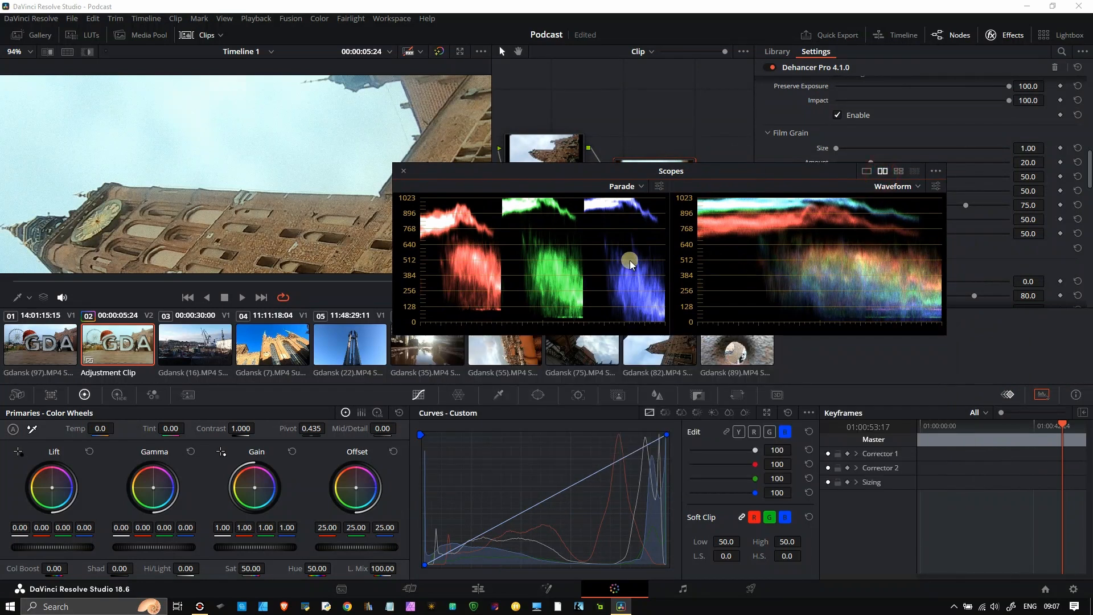
{"action": "left_click", "coordinate": [918, 188]}
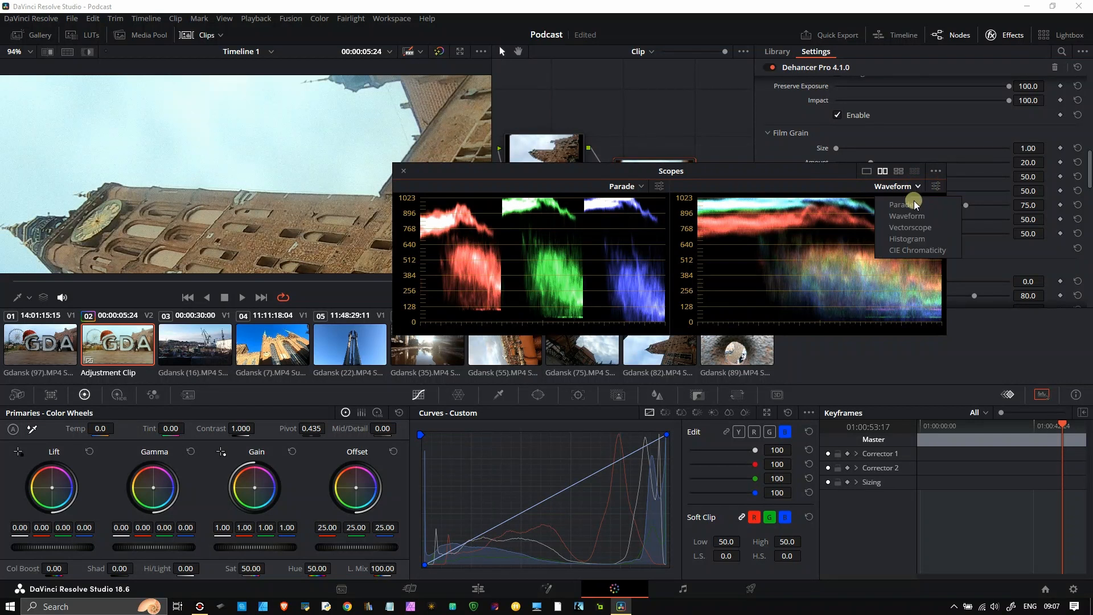
{"action": "left_click", "coordinate": [916, 231]}
{"action": "left_click_drag", "start_coordinate": [691, 173], "coordinate": [488, 321]}
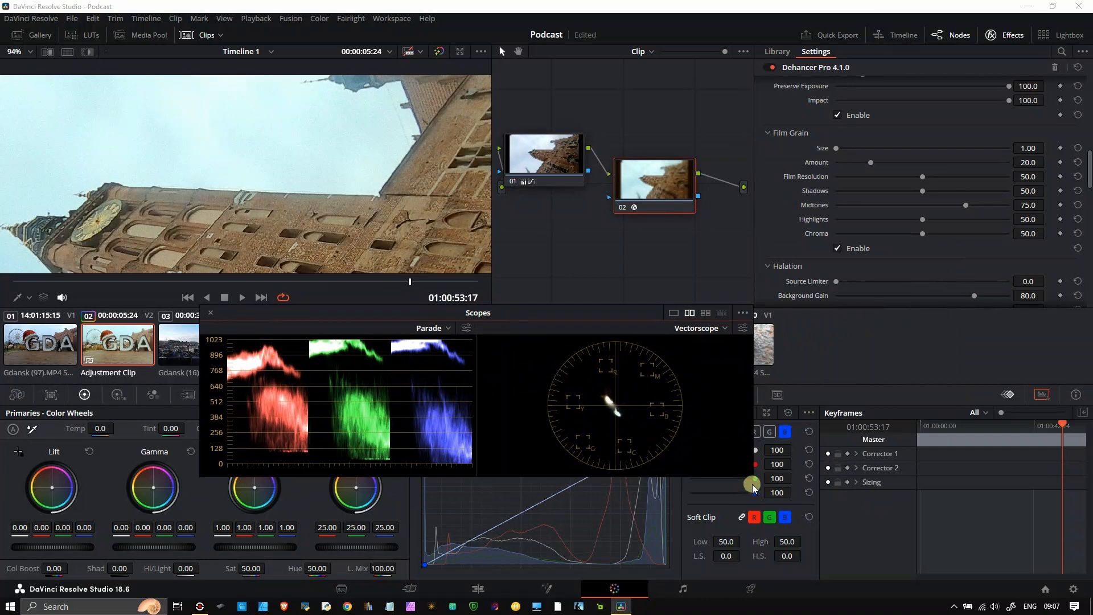
{"action": "left_click_drag", "start_coordinate": [753, 479], "coordinate": [1006, 581]}
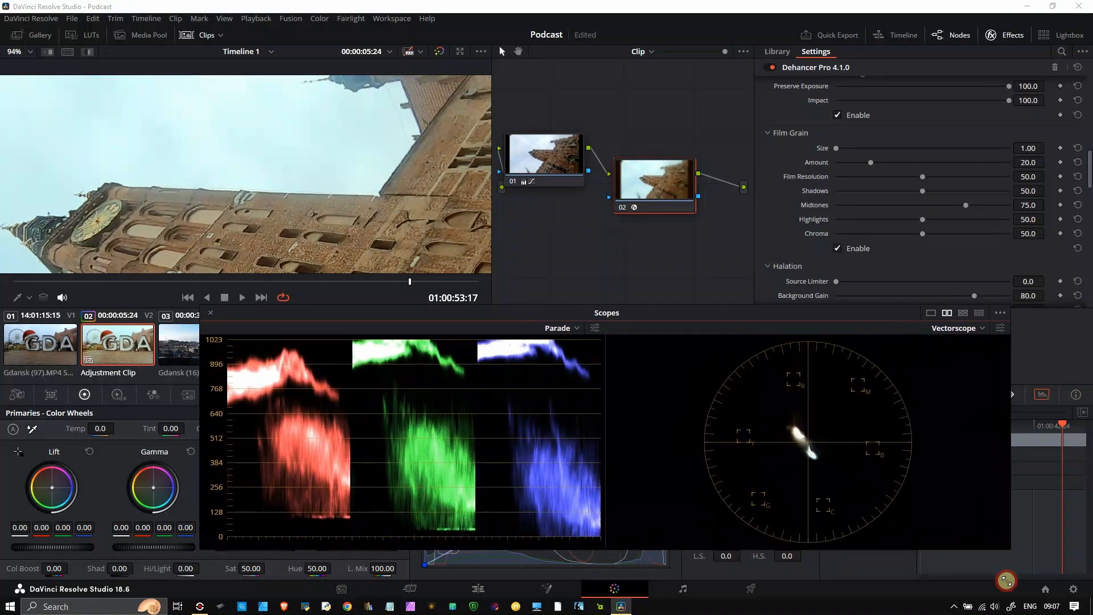
{"action": "left_click_drag", "start_coordinate": [666, 319], "coordinate": [549, 330]}
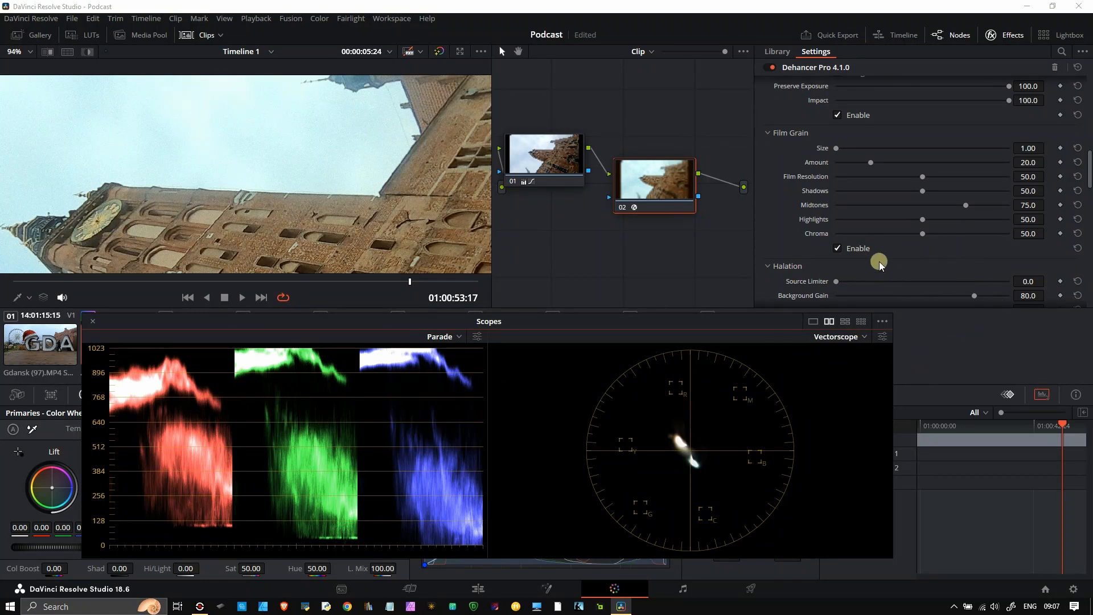
- Switch Film Grain off and on repeatedly to compare its effect on the parade and vectorscope
{"action": "left_click", "coordinate": [837, 250]}
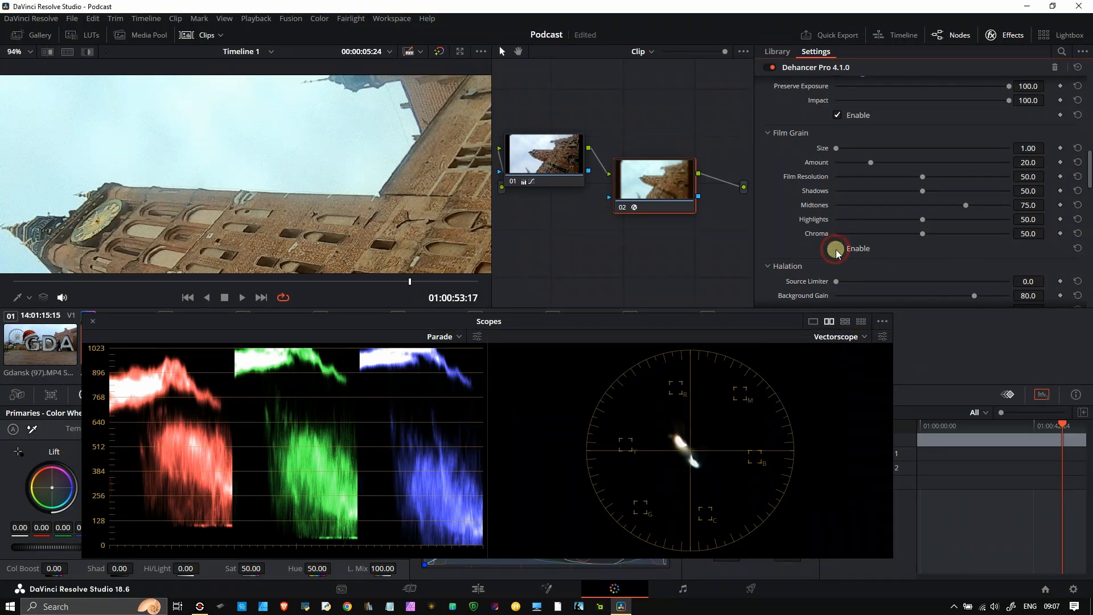
{"action": "left_click", "coordinate": [836, 250]}
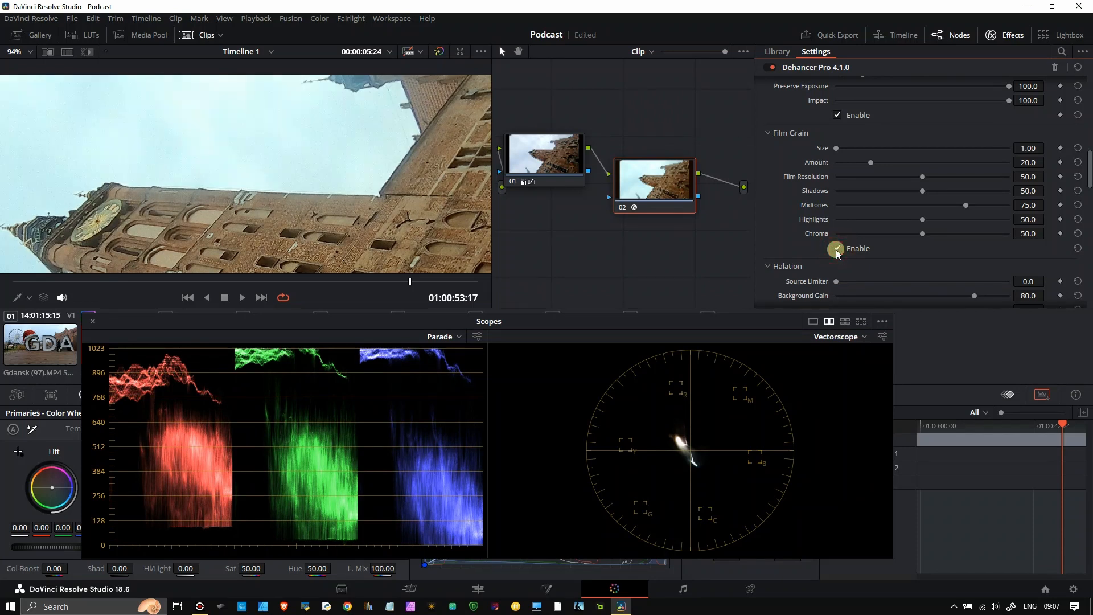
{"action": "left_click", "coordinate": [837, 250]}
{"action": "left_click", "coordinate": [837, 249]}
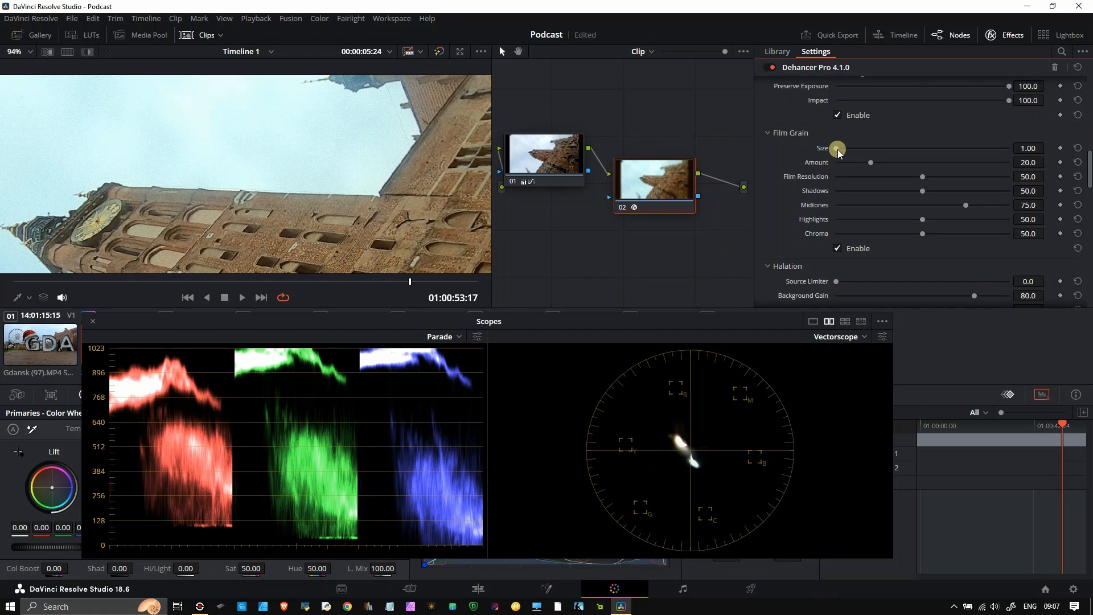
- Set the Film Grain Size to 3.10 and Amount to 40.8, and check the grain on the tower shot
{"action": "left_click_drag", "start_coordinate": [838, 152], "coordinate": [907, 177]}
{"action": "scroll", "coordinate": [330, 186], "scroll_direction": "down", "scroll_amount": 5}
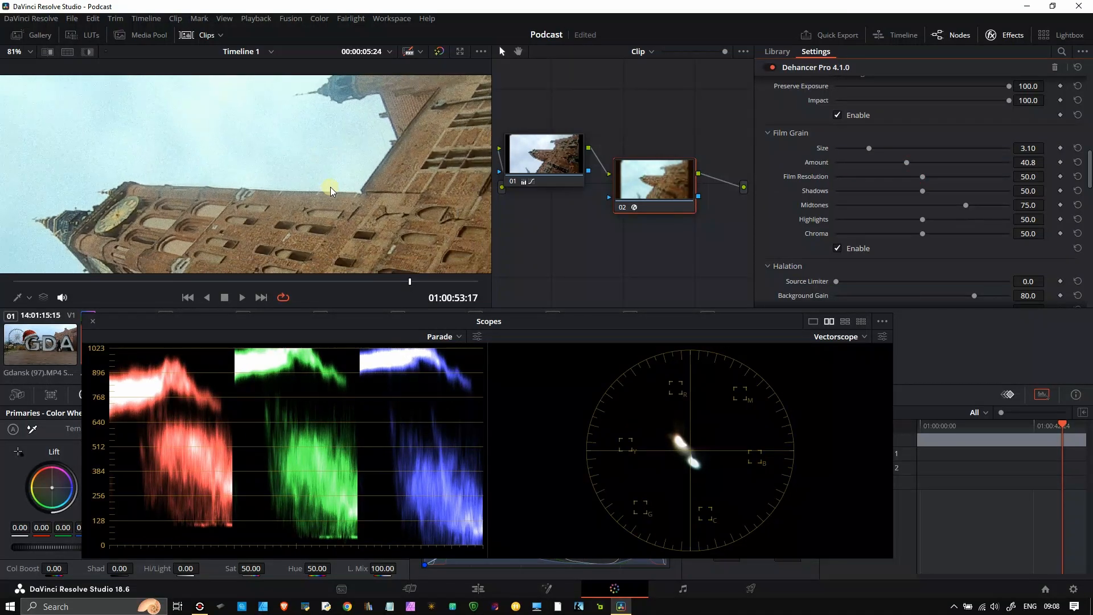
{"action": "scroll", "coordinate": [336, 170], "scroll_direction": "up", "scroll_amount": 4}
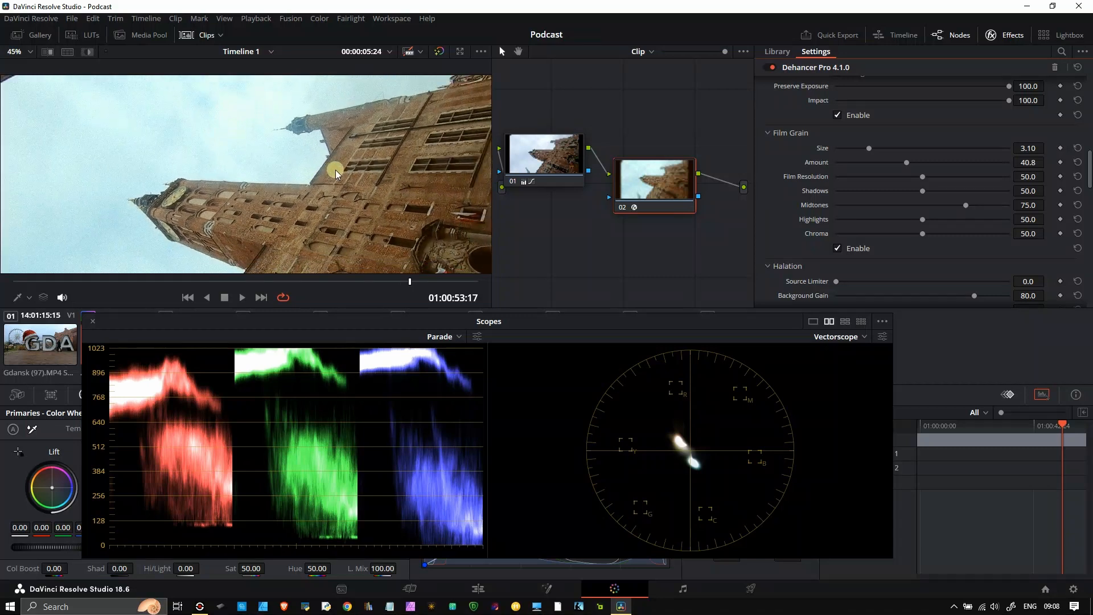
{"action": "scroll", "coordinate": [340, 165], "scroll_direction": "up", "scroll_amount": 3}
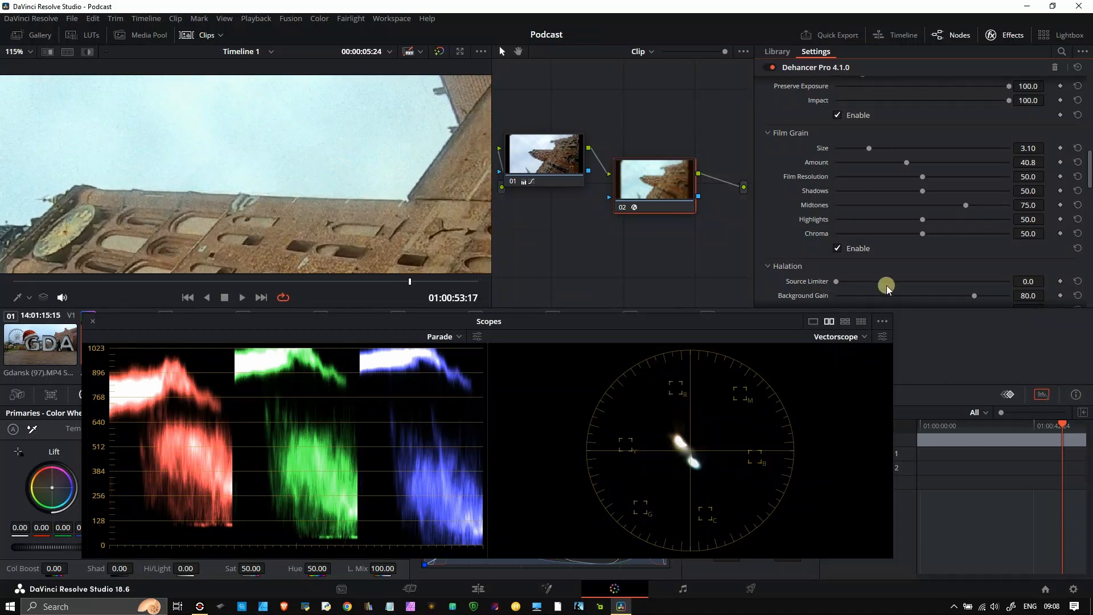
- Set the Film Resolution of the grain to 36.2 and check the whole tower frame
{"action": "left_click_drag", "start_coordinate": [922, 178], "coordinate": [900, 193]}
{"action": "scroll", "coordinate": [303, 154], "scroll_direction": "down", "scroll_amount": 2}
{"action": "scroll", "coordinate": [306, 154], "scroll_direction": "down", "scroll_amount": 2}
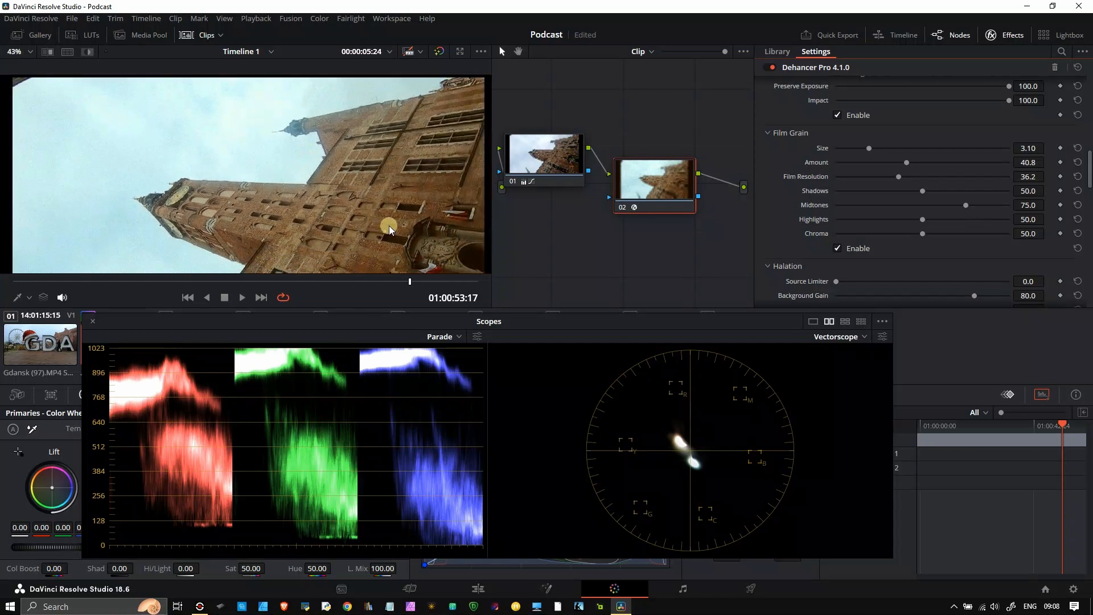
{"action": "scroll", "coordinate": [388, 225], "scroll_direction": "down", "scroll_amount": 1}
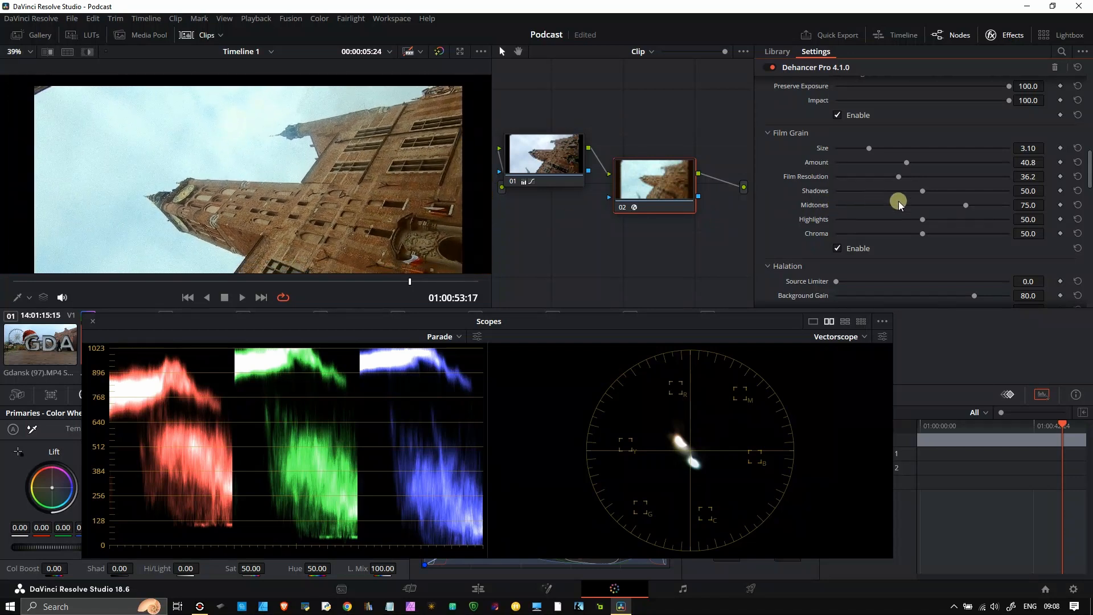
- Set the Film Grain Shadows to 47.3, Midtones to 51.7 and Highlights to 52.0
{"action": "left_click_drag", "start_coordinate": [922, 190], "coordinate": [884, 219]}
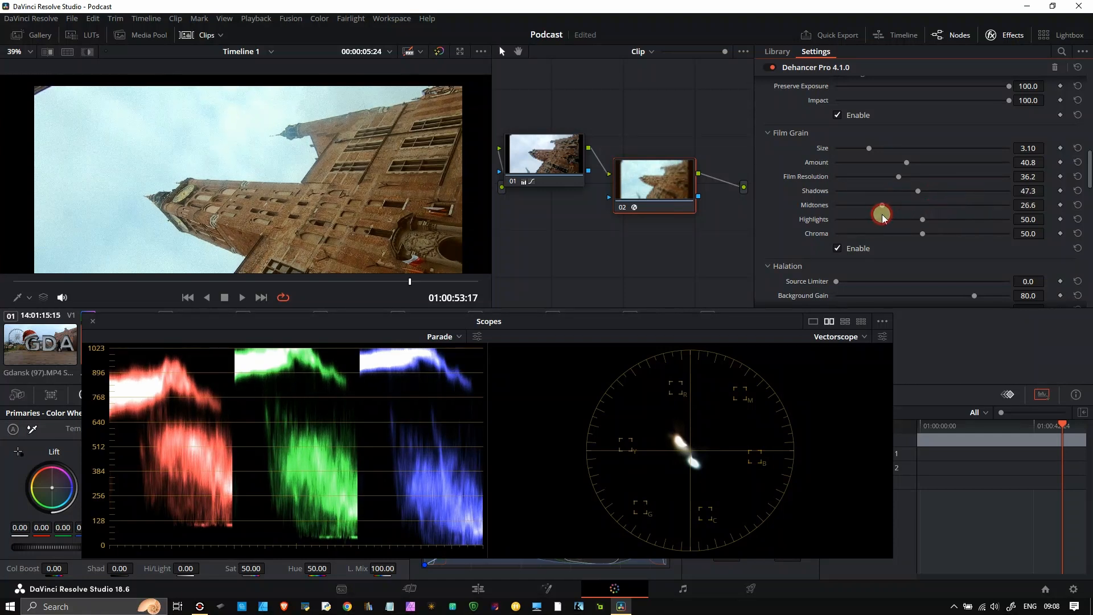
{"action": "left_click_drag", "start_coordinate": [864, 205], "coordinate": [879, 238]}
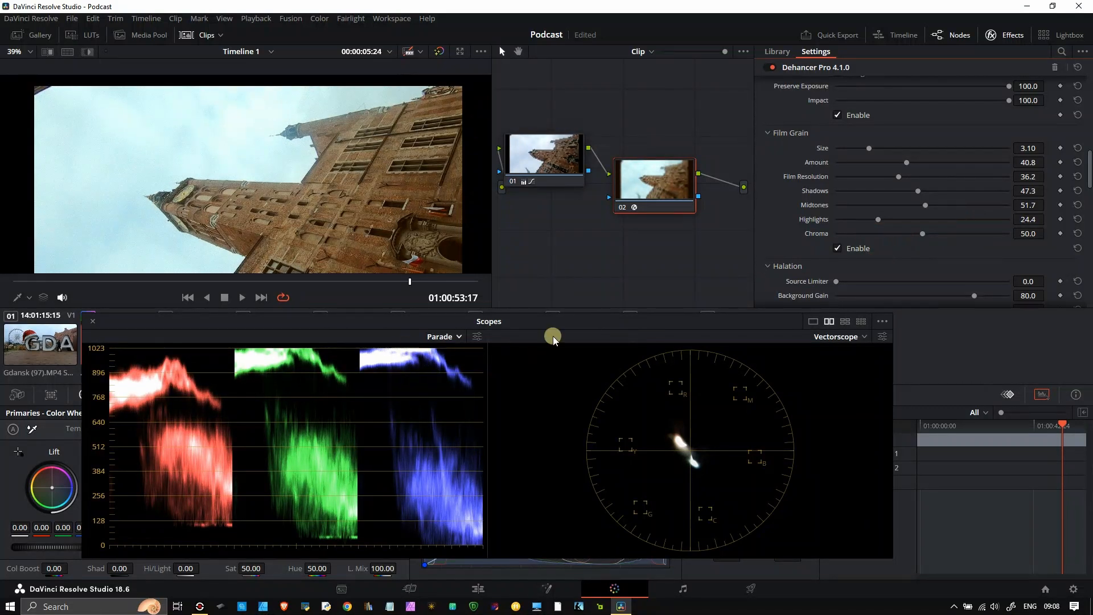
{"action": "left_click_drag", "start_coordinate": [879, 220], "coordinate": [927, 229]}
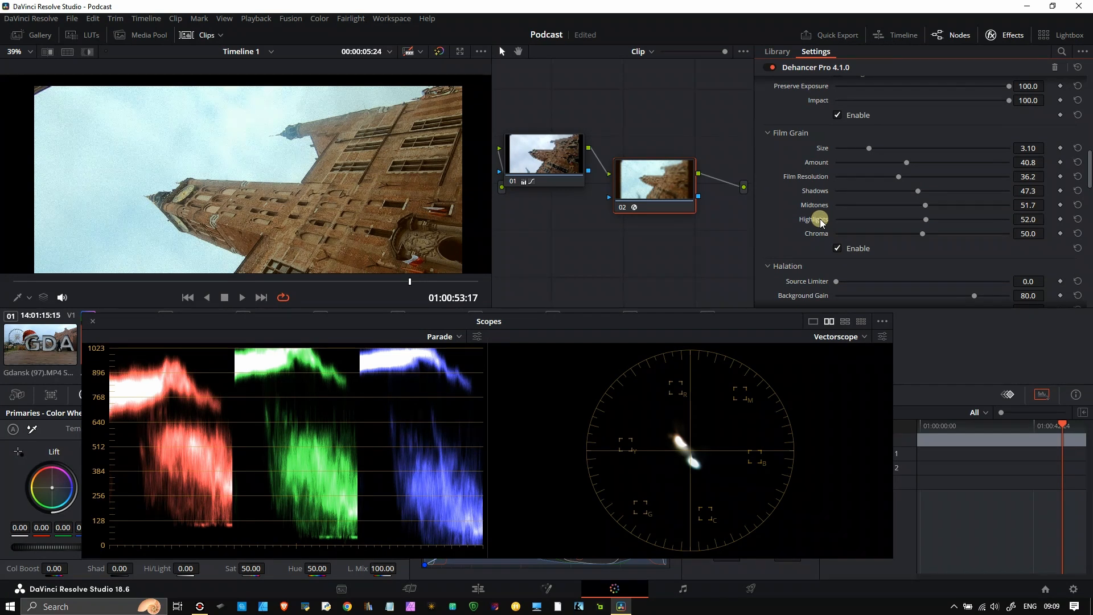
- Zoom in on the tower shot and replace the vectorscope with a Histogram scope beside the parade
{"action": "scroll", "coordinate": [820, 218], "scroll_direction": "down", "scroll_amount": 3}
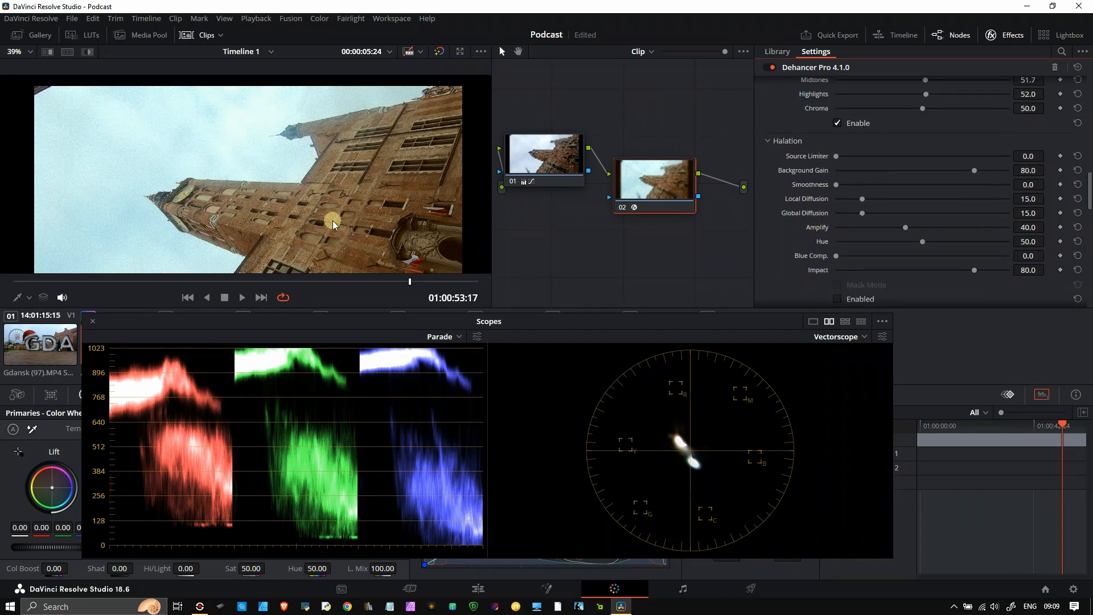
{"action": "scroll", "coordinate": [289, 204], "scroll_direction": "up", "scroll_amount": 5}
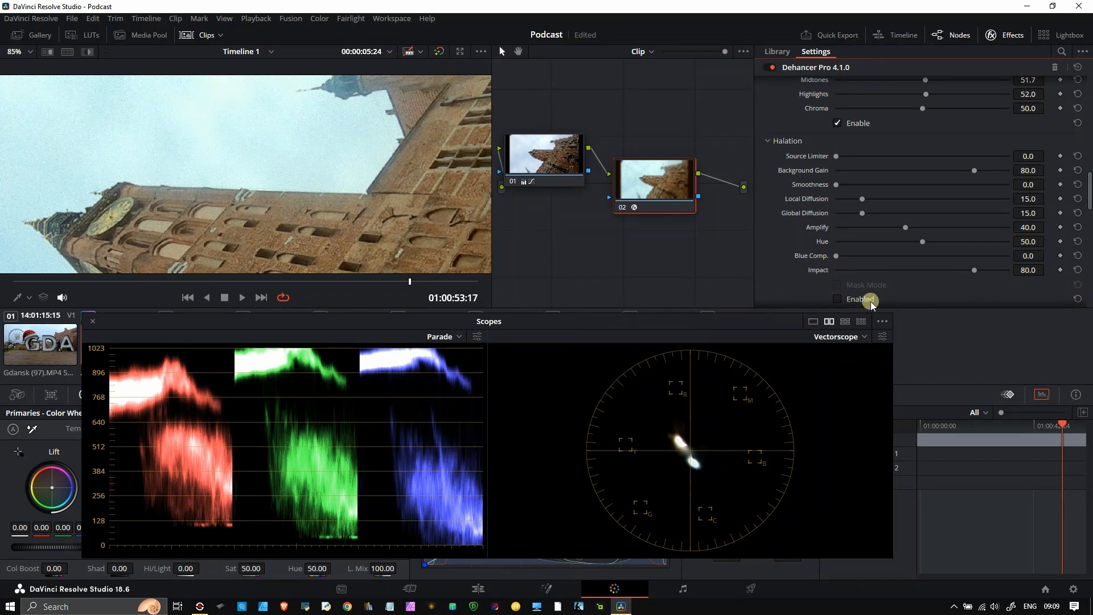
{"action": "left_click", "coordinate": [849, 336]}
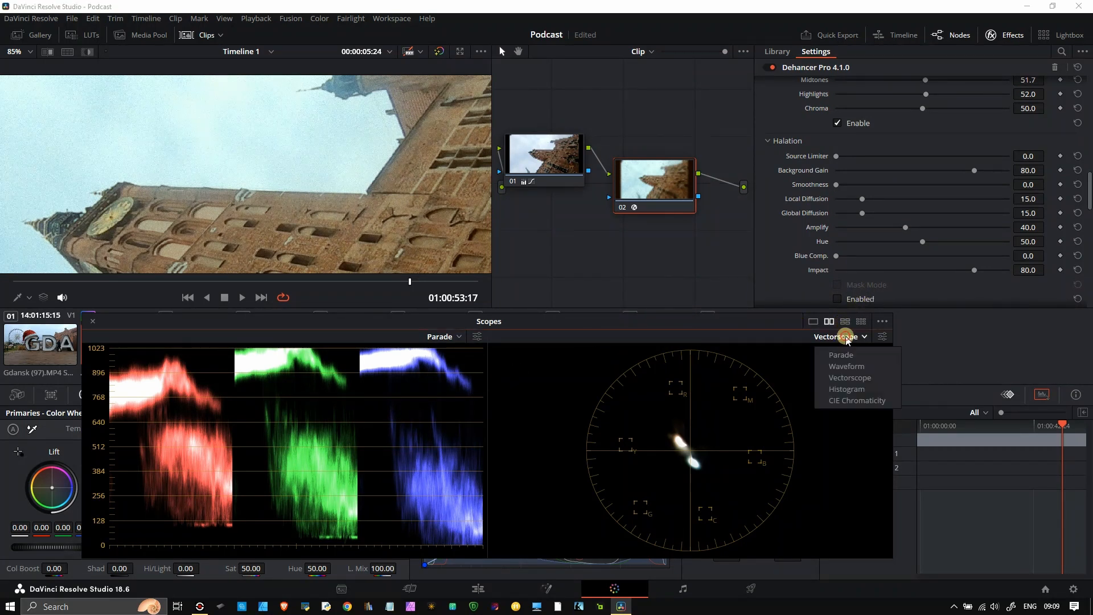
{"action": "left_click", "coordinate": [845, 387]}
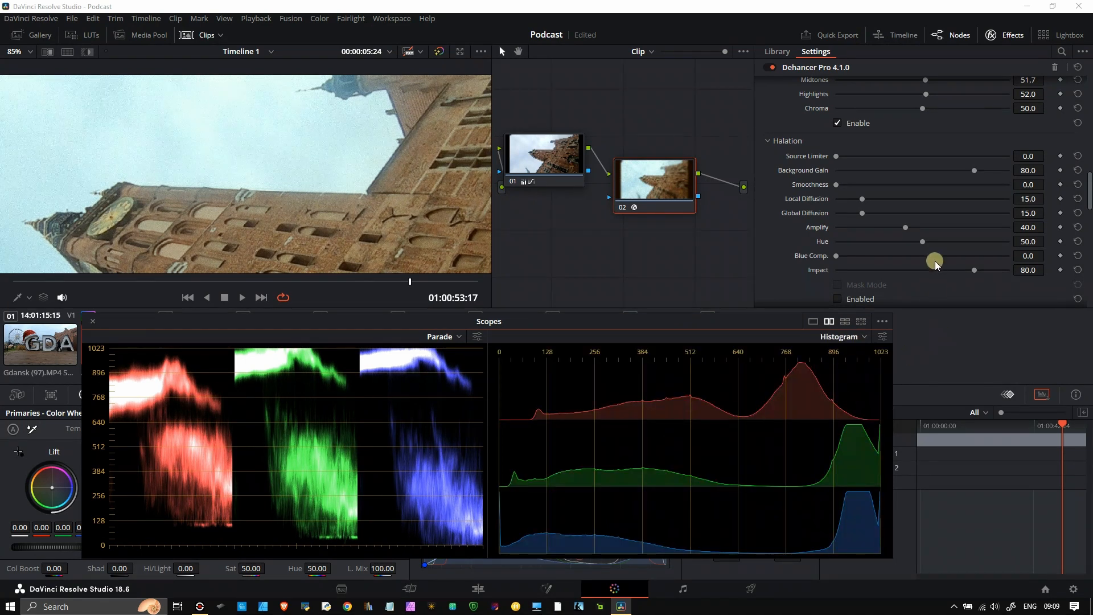
- Enable Halation and compare the tower's edge against the sky with the effect off and on
{"action": "scroll", "coordinate": [935, 246], "scroll_direction": "down", "scroll_amount": 3}
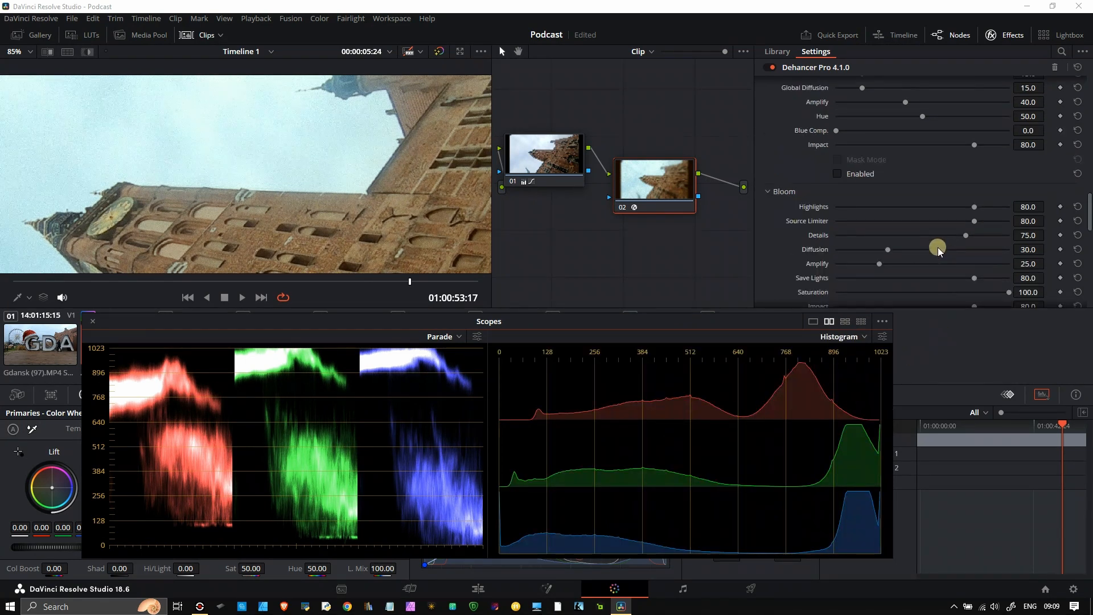
{"action": "left_click", "coordinate": [836, 175]}
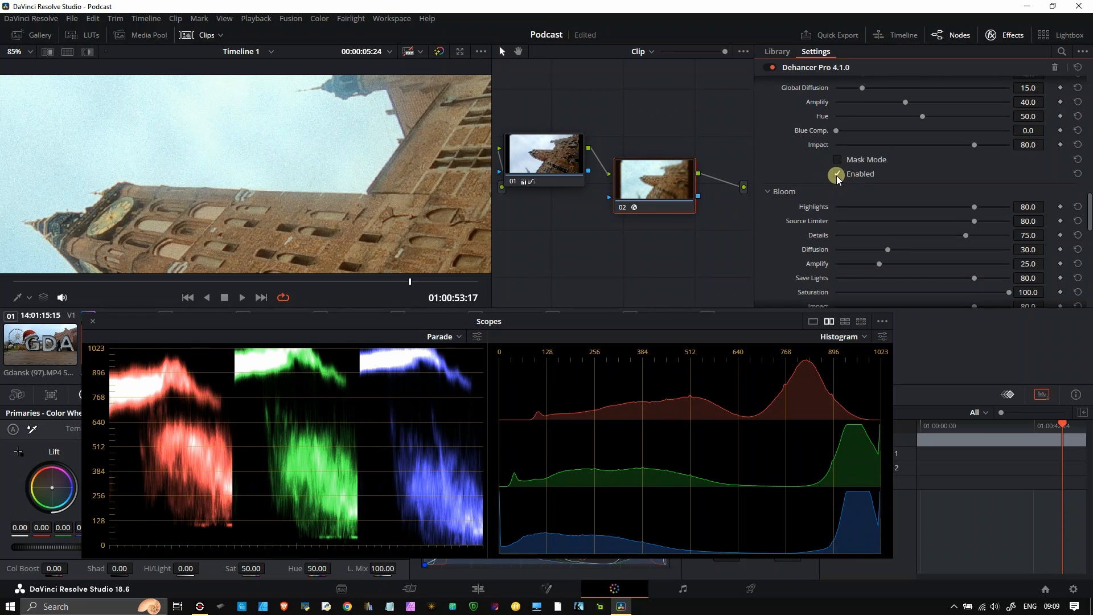
{"action": "left_click", "coordinate": [836, 176]}
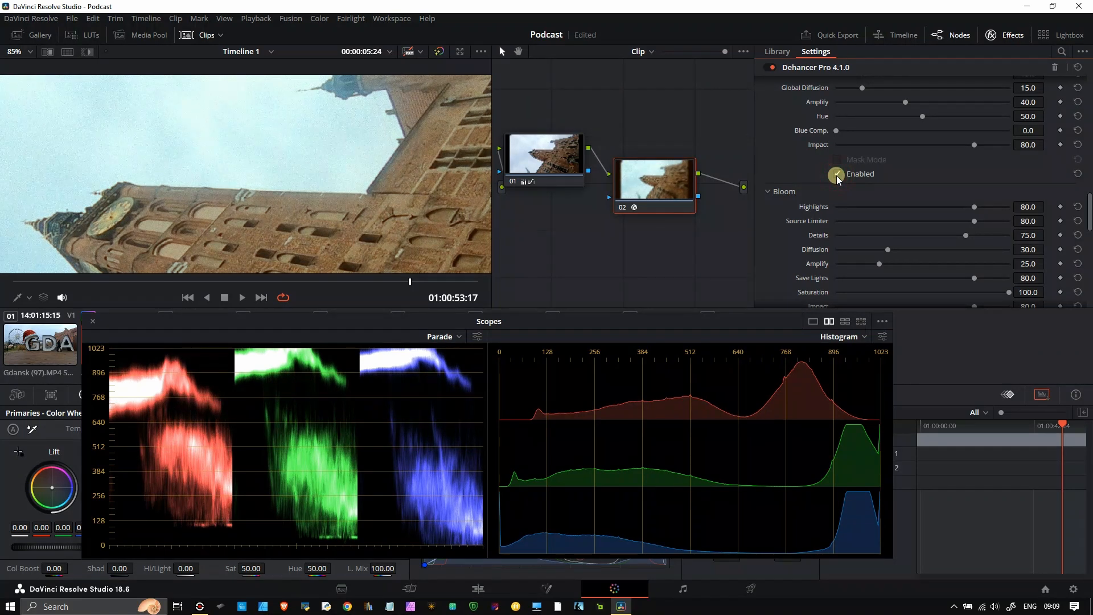
{"action": "scroll", "coordinate": [788, 170], "scroll_direction": "up", "scroll_amount": 4}
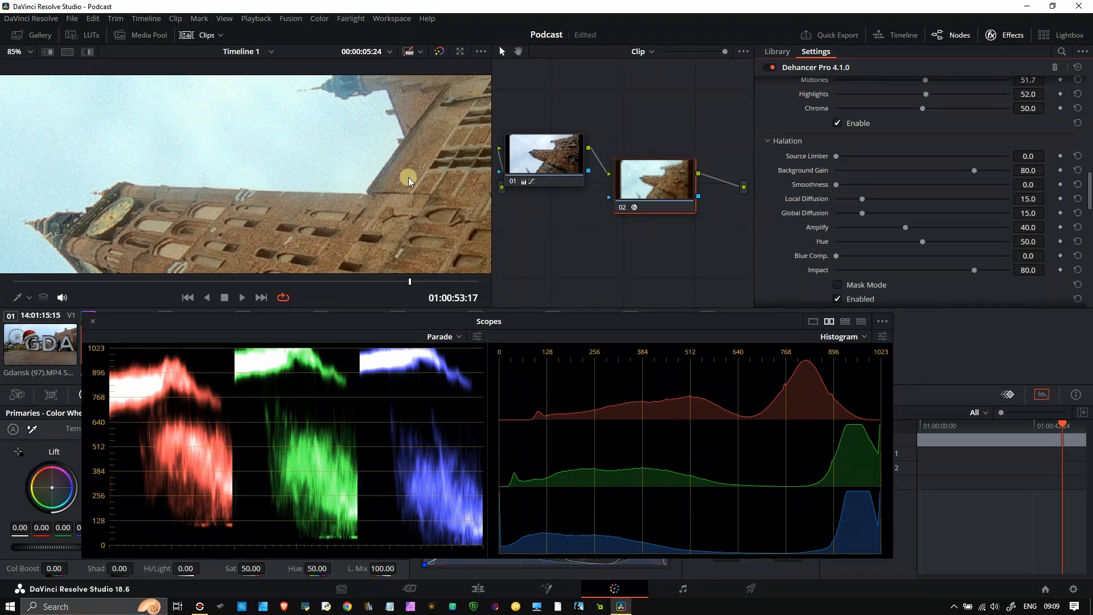
{"action": "scroll", "coordinate": [180, 189], "scroll_direction": "up", "scroll_amount": 5}
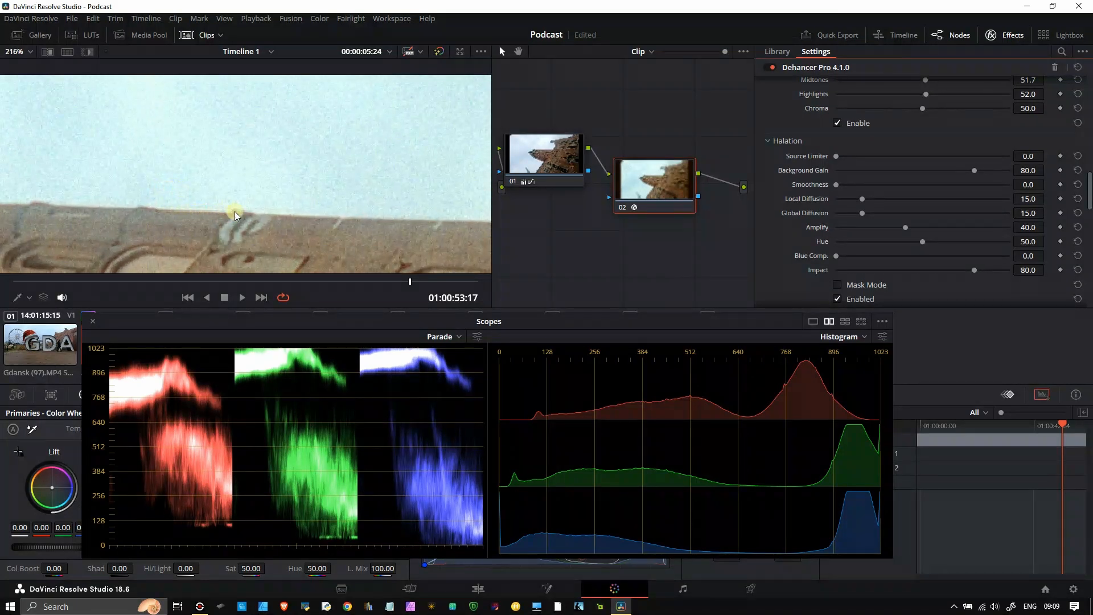
{"action": "left_click", "coordinate": [839, 300]}
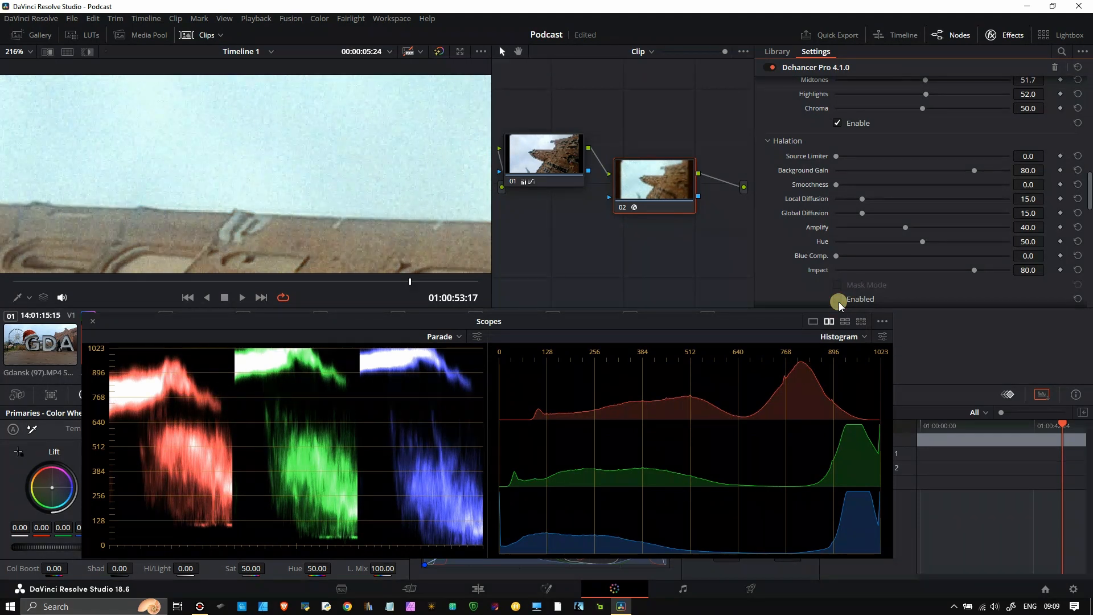
{"action": "left_click", "coordinate": [838, 300]}
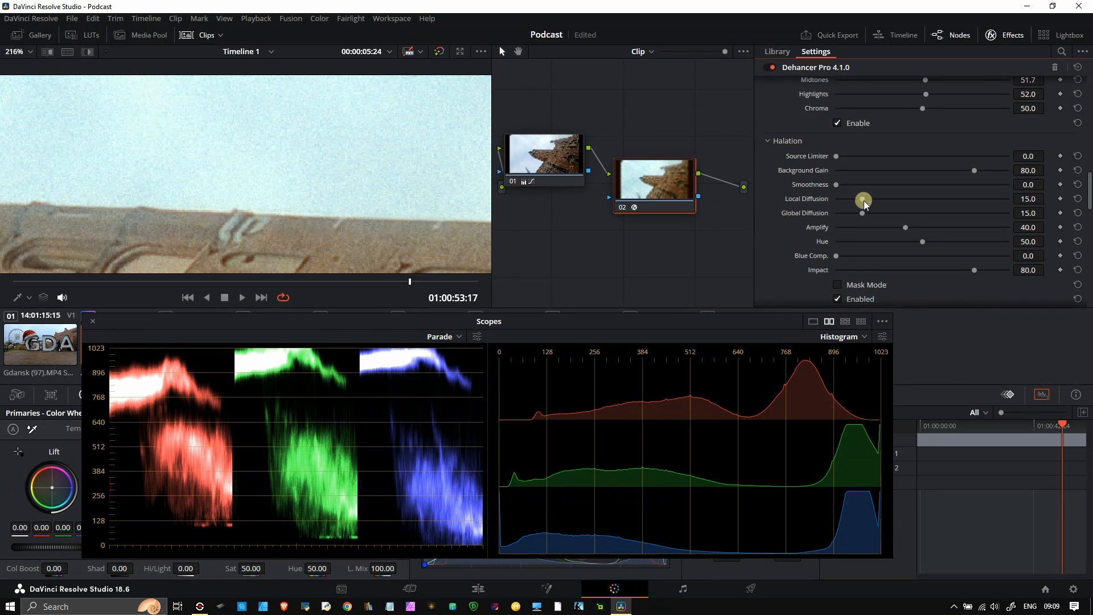
- Set the Halation Hue to 92.1, Impact to 99.3 and Amplify to 77.7
{"action": "scroll", "coordinate": [315, 189], "scroll_direction": "down", "scroll_amount": 10}
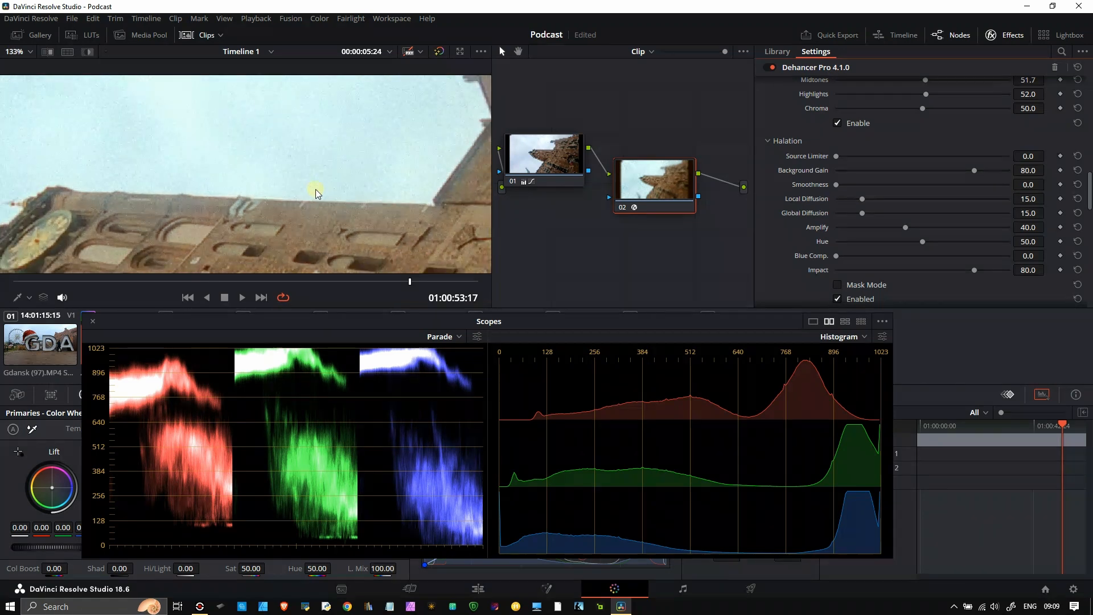
{"action": "scroll", "coordinate": [315, 189], "scroll_direction": "down", "scroll_amount": 1}
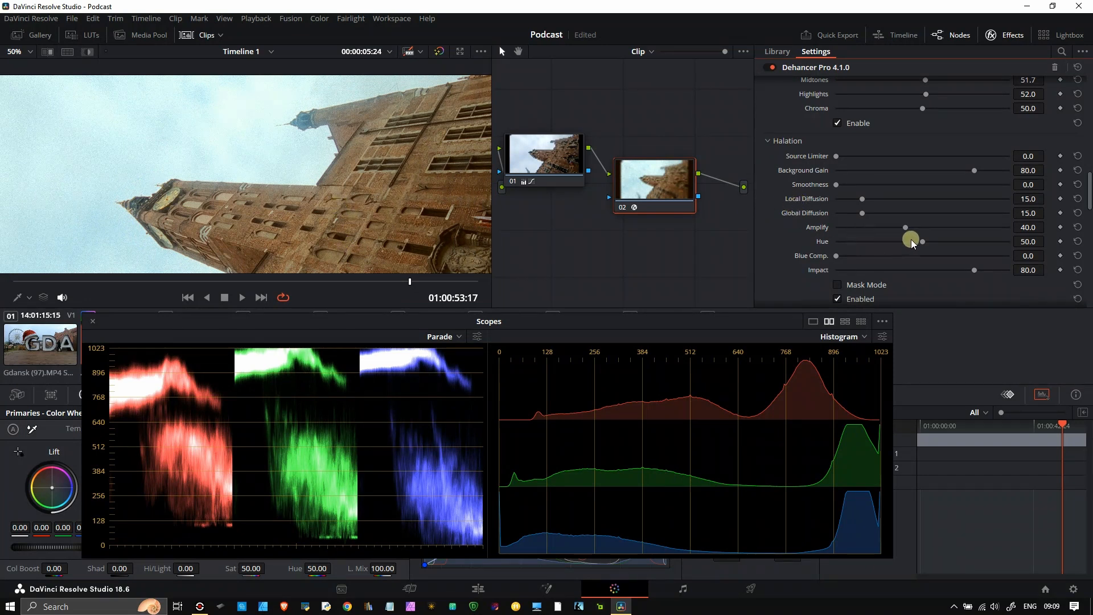
{"action": "left_click_drag", "start_coordinate": [923, 245], "coordinate": [997, 249]}
{"action": "left_click_drag", "start_coordinate": [979, 271], "coordinate": [1011, 270]}
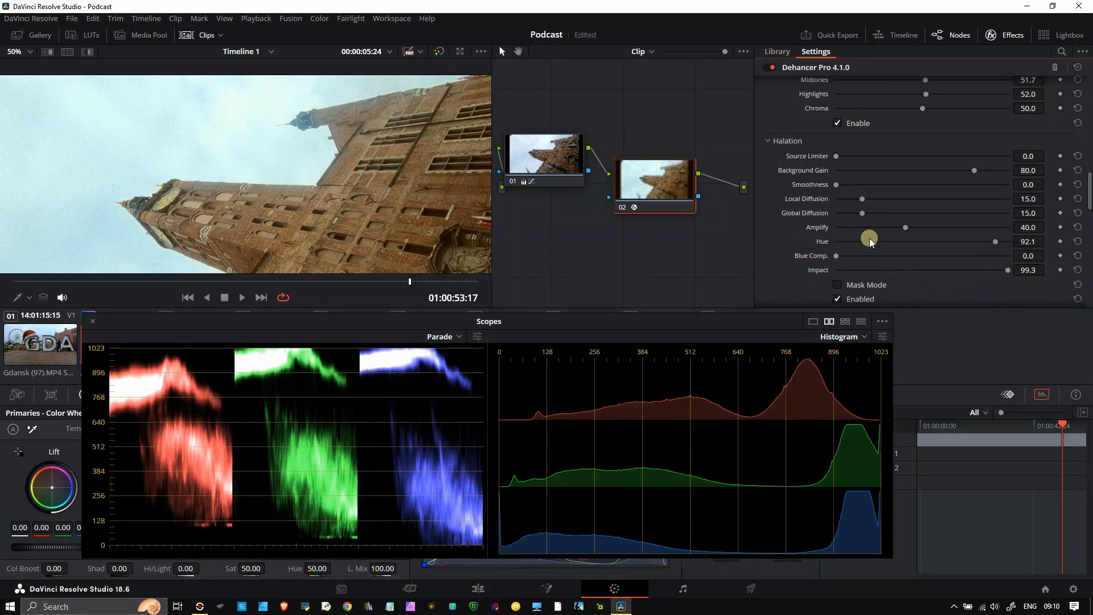
{"action": "left_click_drag", "start_coordinate": [910, 230], "coordinate": [972, 238]}
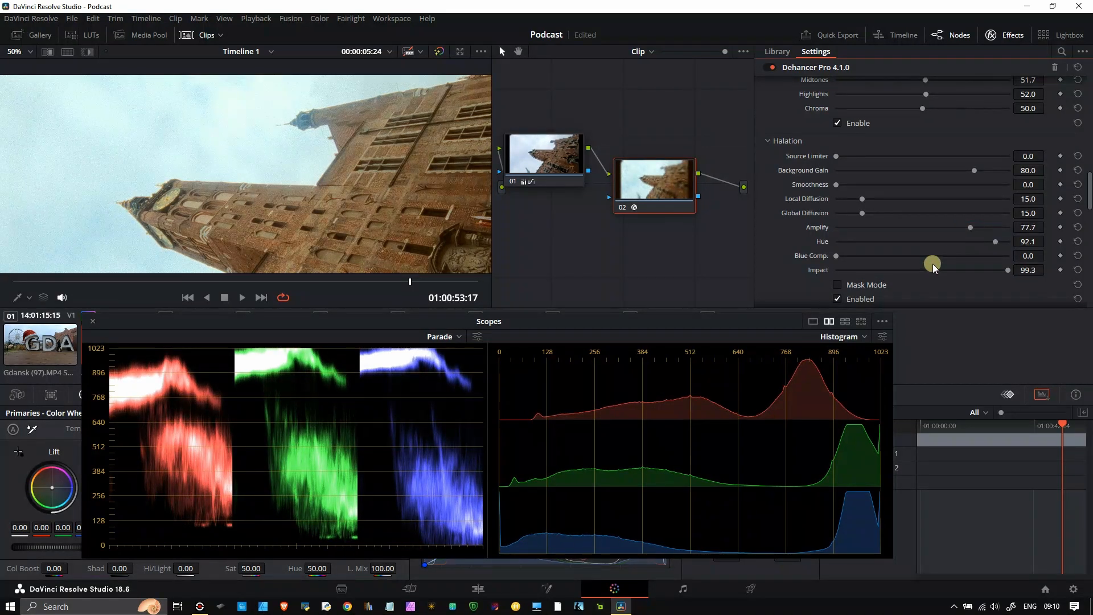
- Switch Halation off and on to compare its glow on the whole tower and close up on its edge
{"action": "left_click", "coordinate": [837, 300]}
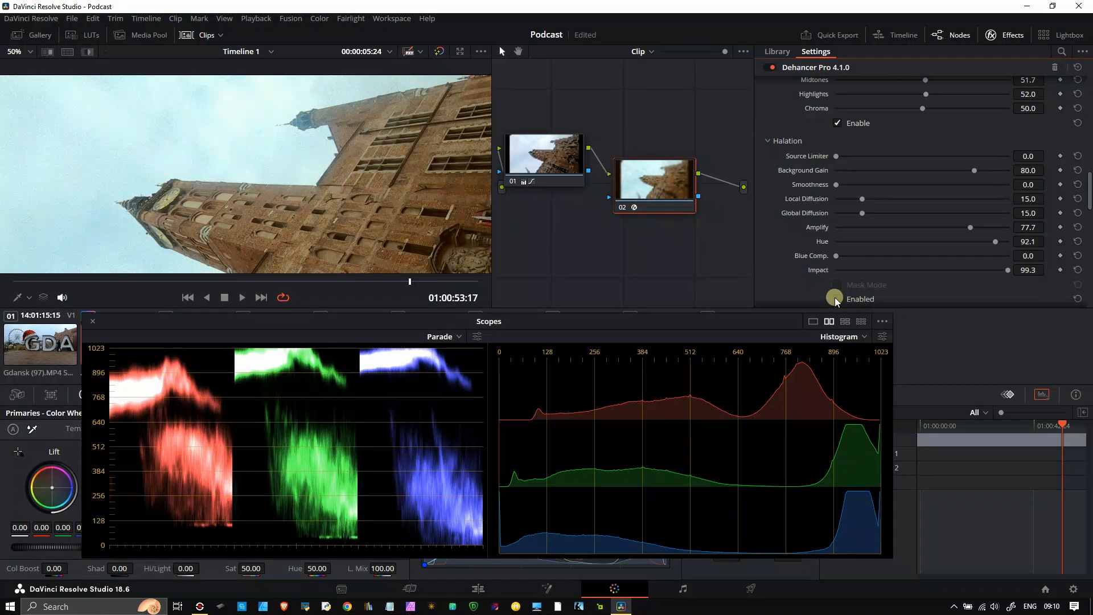
{"action": "left_click", "coordinate": [835, 297]}
{"action": "scroll", "coordinate": [299, 183], "scroll_direction": "up", "scroll_amount": 1}
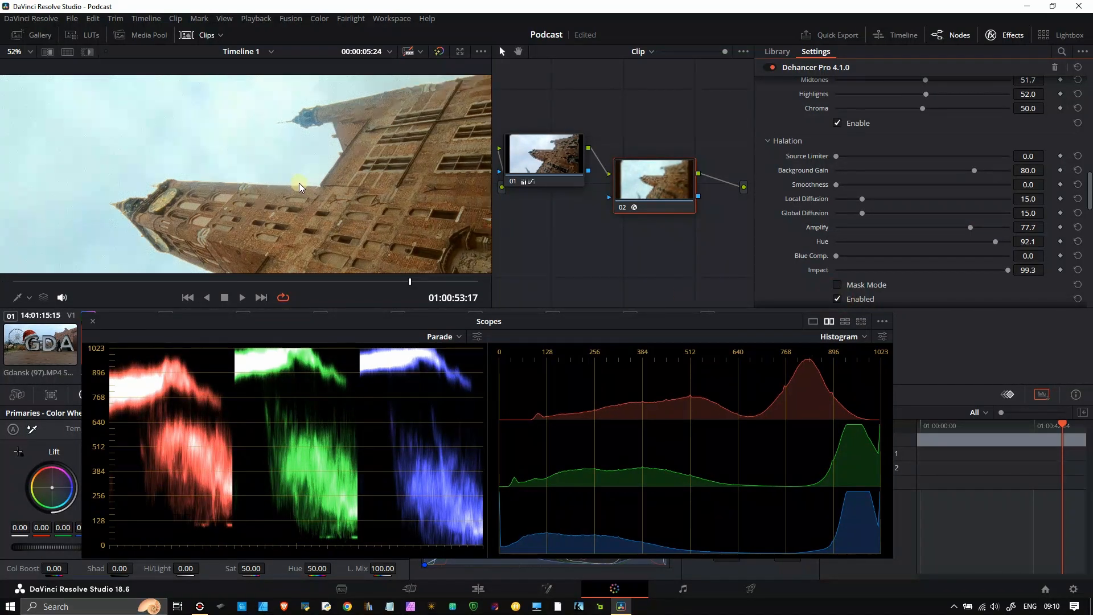
{"action": "scroll", "coordinate": [299, 183], "scroll_direction": "up", "scroll_amount": 6}
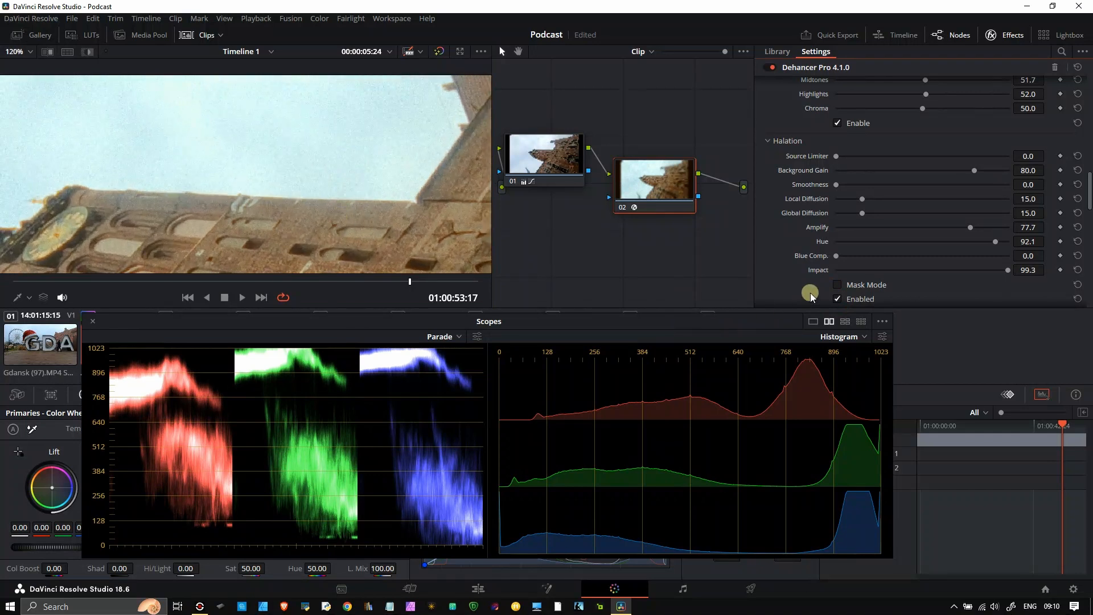
{"action": "left_click", "coordinate": [839, 299]}
{"action": "left_click", "coordinate": [840, 299]}
- Enable Bloom, compare it off and on, and check the tower shot in a wider view
{"action": "scroll", "coordinate": [784, 261], "scroll_direction": "down", "scroll_amount": 5}
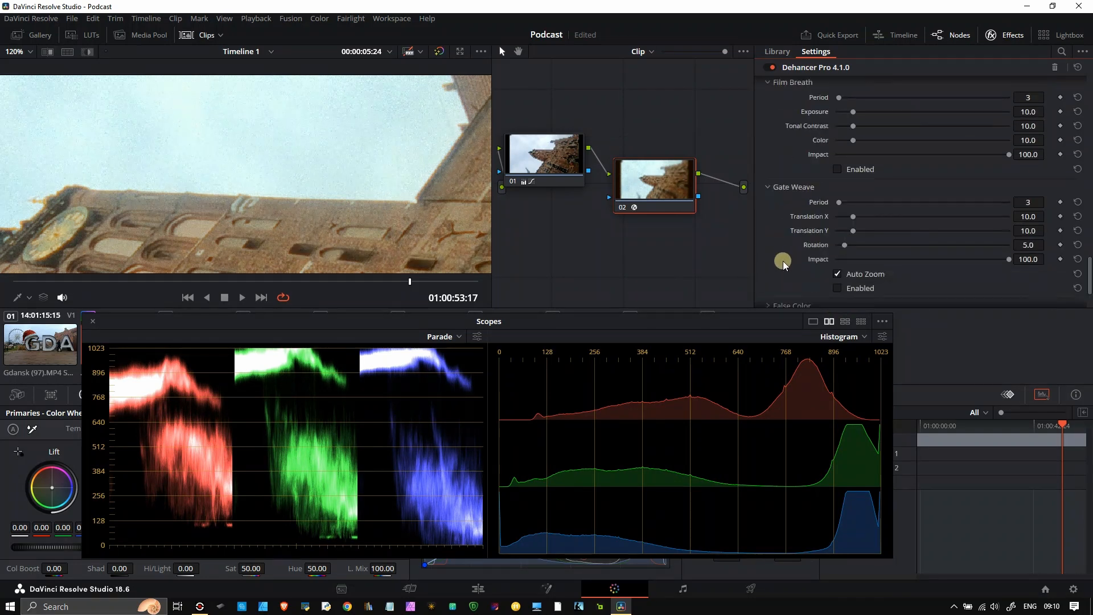
{"action": "scroll", "coordinate": [786, 254], "scroll_direction": "up", "scroll_amount": 3}
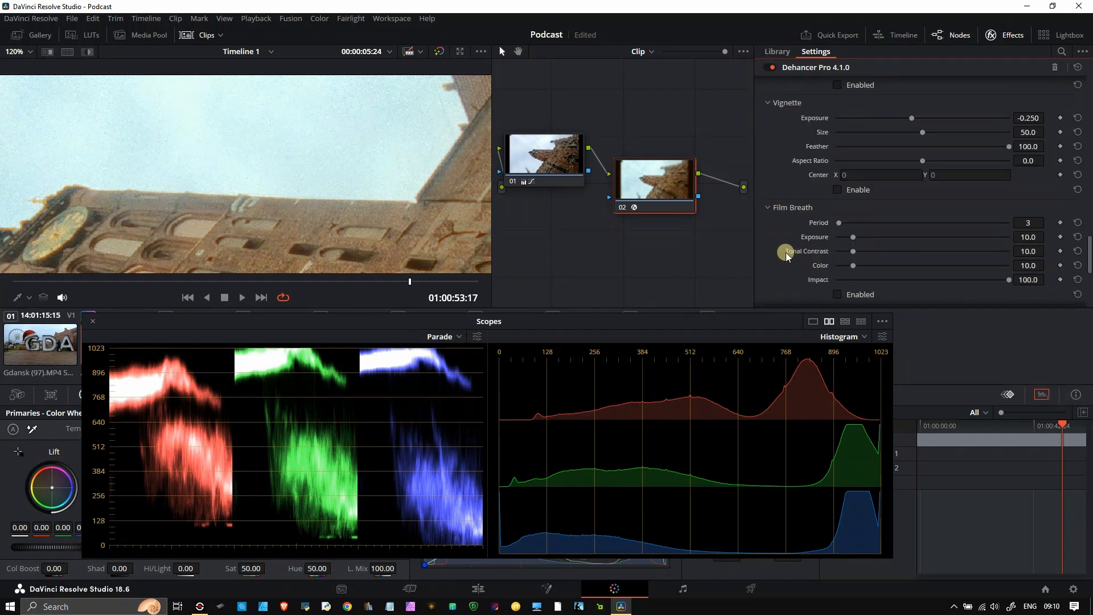
{"action": "scroll", "coordinate": [834, 237], "scroll_direction": "up", "scroll_amount": 3}
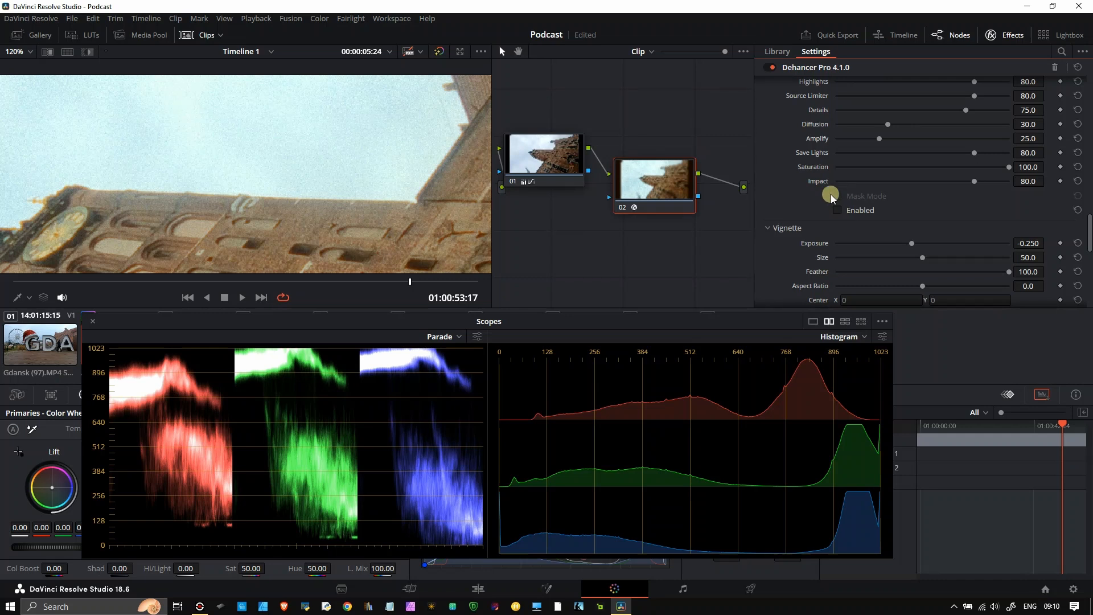
{"action": "left_click", "coordinate": [841, 210]}
{"action": "left_click", "coordinate": [840, 210]}
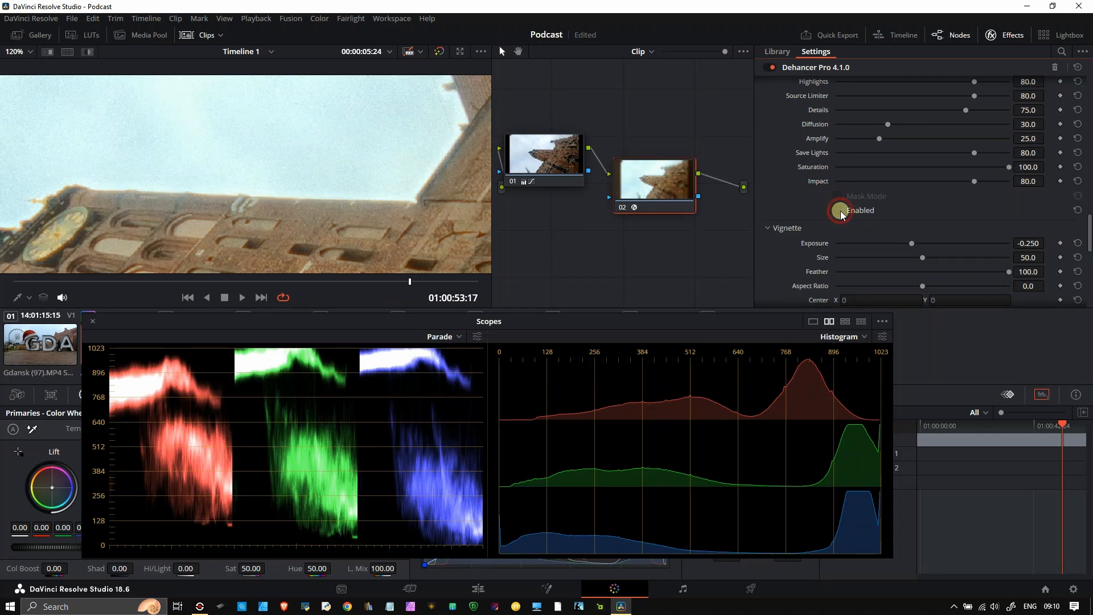
{"action": "left_click", "coordinate": [841, 211]}
{"action": "scroll", "coordinate": [371, 182], "scroll_direction": "down", "scroll_amount": 5}
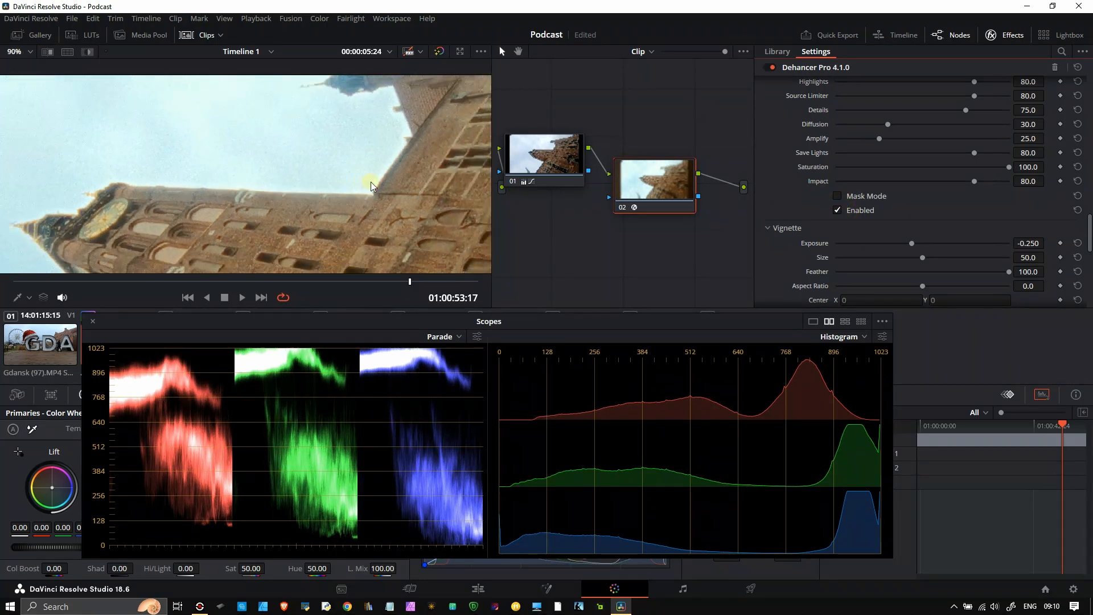
{"action": "scroll", "coordinate": [375, 181], "scroll_direction": "down", "scroll_amount": 1}
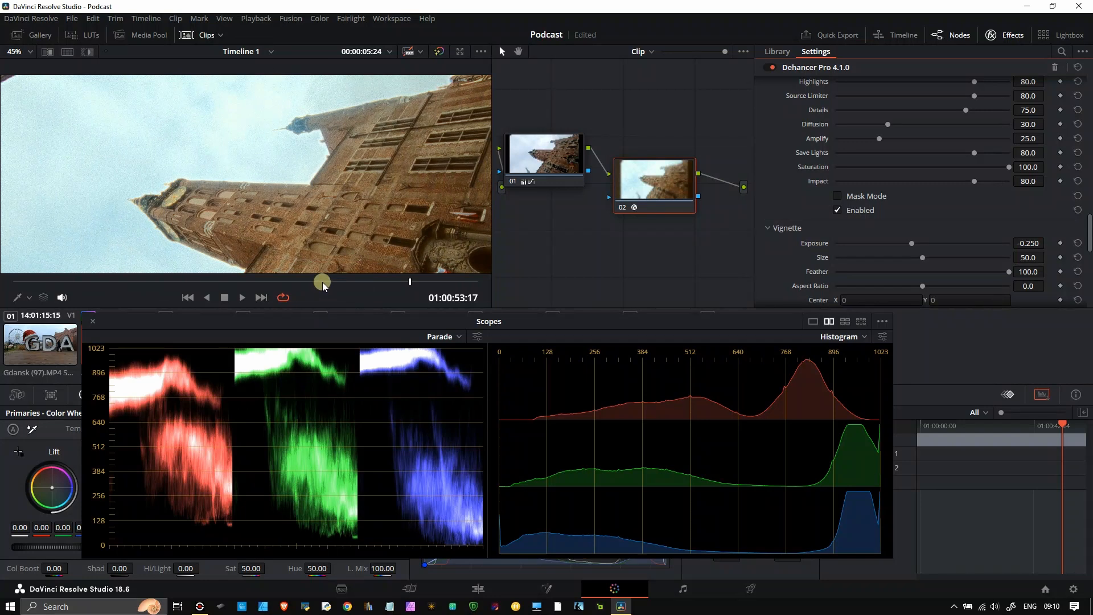
- Go to the shipyard crane shot at 01:00:19:03 and compare Bloom off and on across the frame
{"action": "left_click", "coordinate": [202, 285]}
{"action": "left_click_drag", "start_coordinate": [202, 288], "coordinate": [155, 291]}
{"action": "left_click", "coordinate": [837, 210]}
{"action": "left_click", "coordinate": [837, 210]}
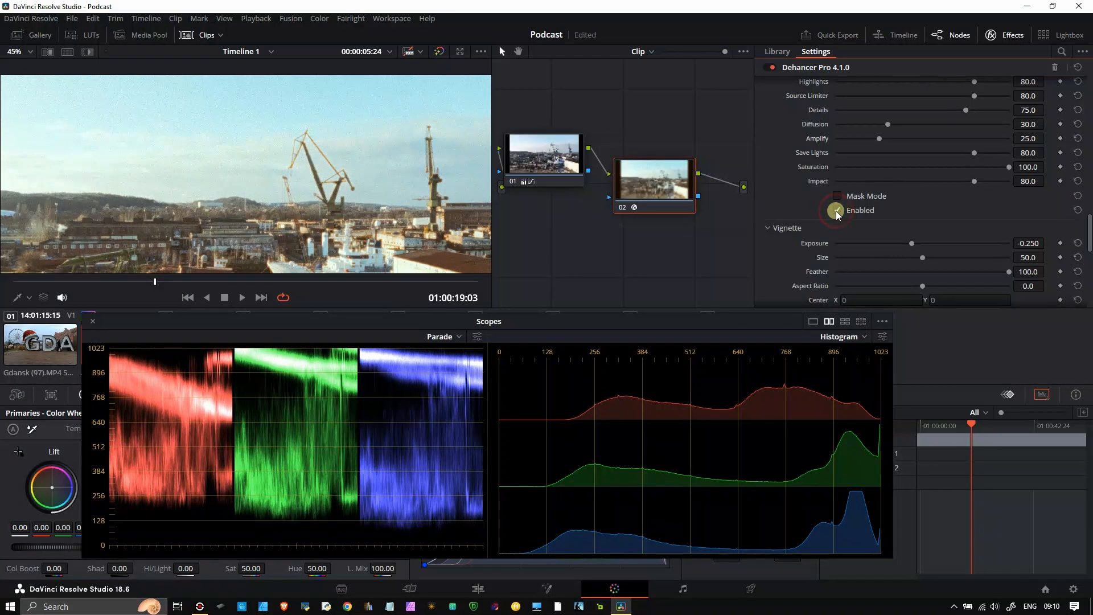
{"action": "scroll", "coordinate": [313, 197], "scroll_direction": "down", "scroll_amount": 1}
{"action": "scroll", "coordinate": [315, 195], "scroll_direction": "down", "scroll_amount": 1}
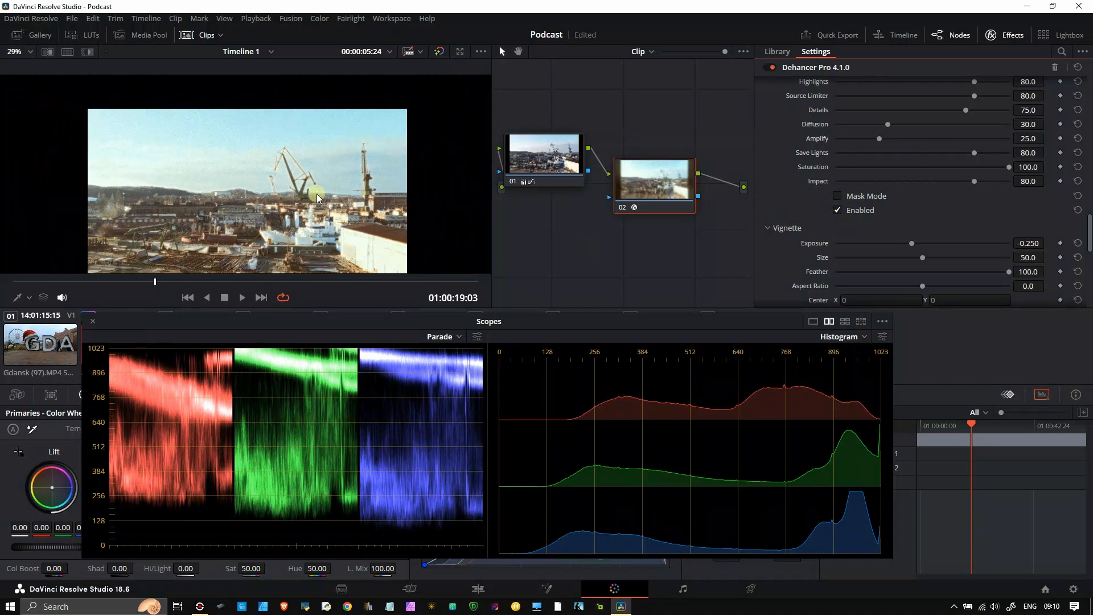
{"action": "left_click_drag", "start_coordinate": [293, 217], "coordinate": [285, 164]}
{"action": "scroll", "coordinate": [284, 181], "scroll_direction": "up", "scroll_amount": 1}
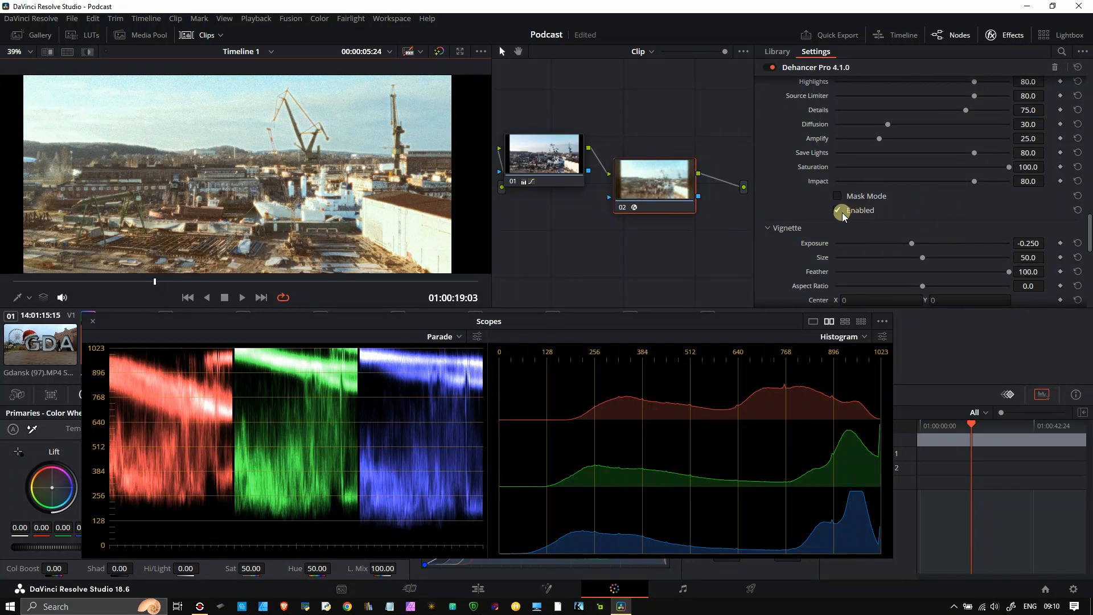
- Enable the Vignette and Film Breath, and check the look on the monument shot at 01:00:34:10
{"action": "scroll", "coordinate": [849, 233], "scroll_direction": "down", "scroll_amount": 3}
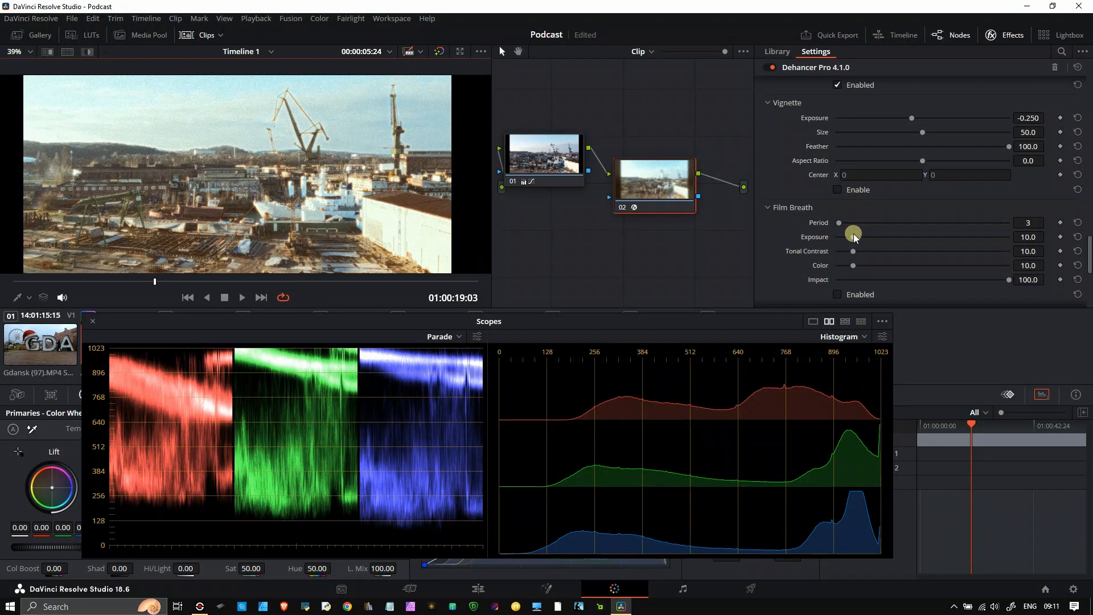
{"action": "left_click", "coordinate": [837, 190]}
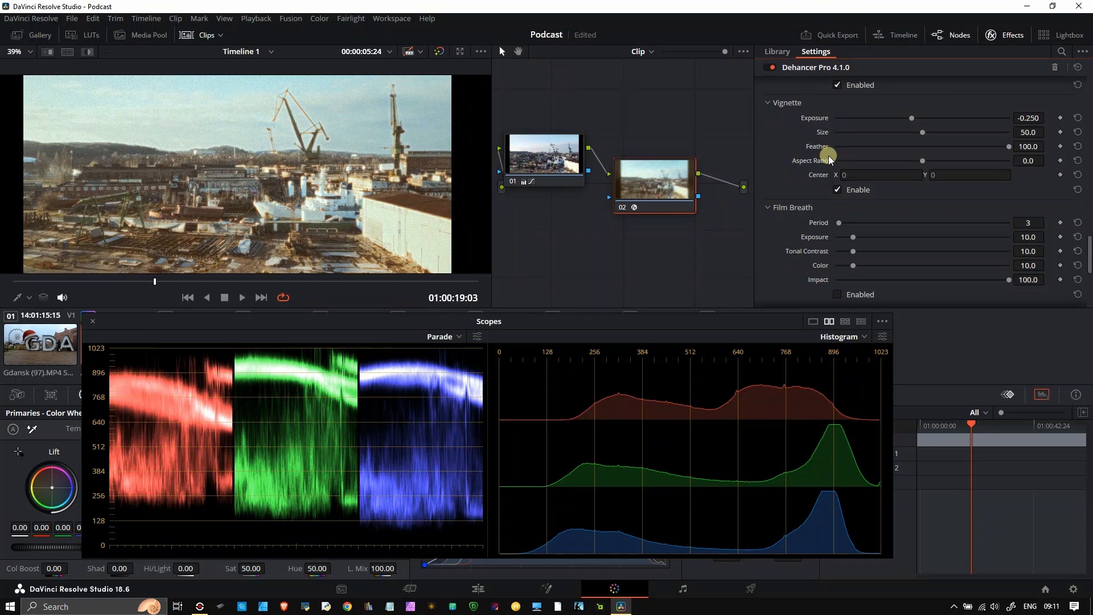
{"action": "scroll", "coordinate": [841, 178], "scroll_direction": "down", "scroll_amount": 3}
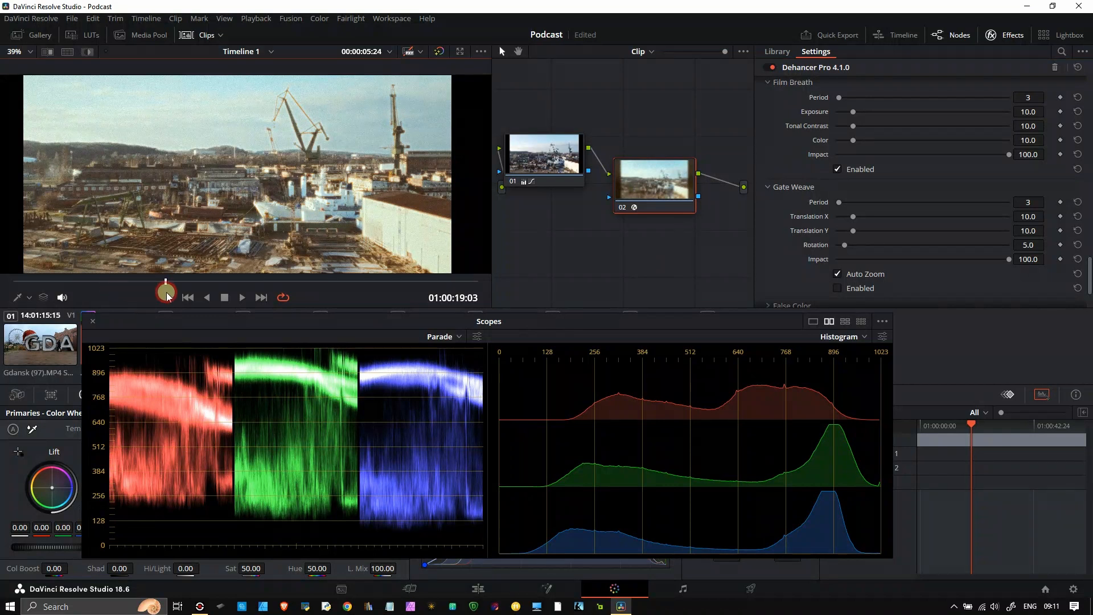
{"action": "left_click_drag", "start_coordinate": [163, 286], "coordinate": [268, 303]}
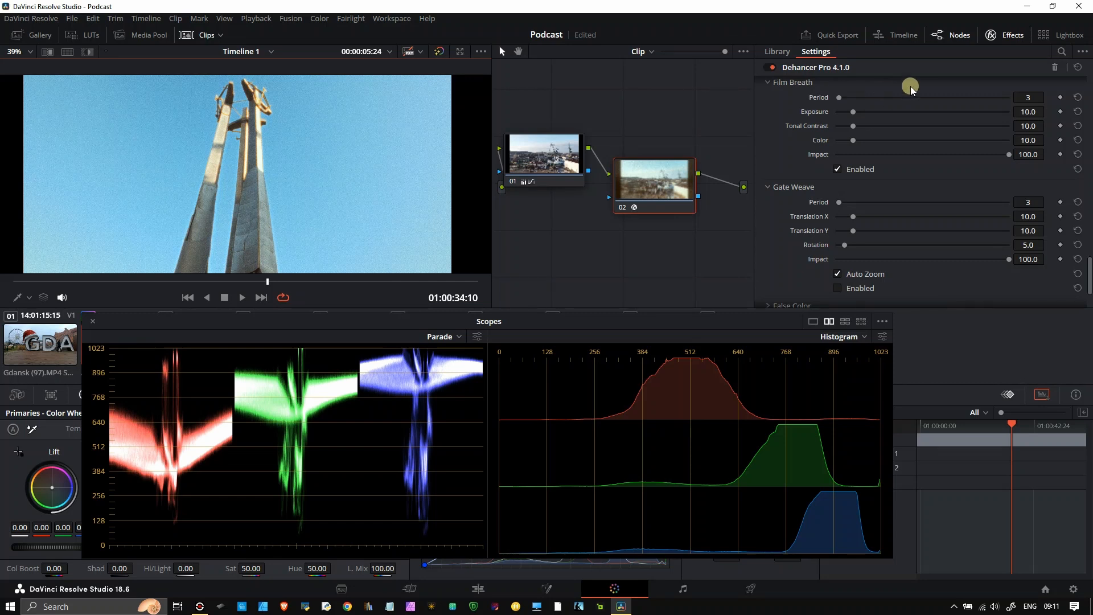
{"action": "left_click_drag", "start_coordinate": [1027, 97], "coordinate": [1026, 97]}
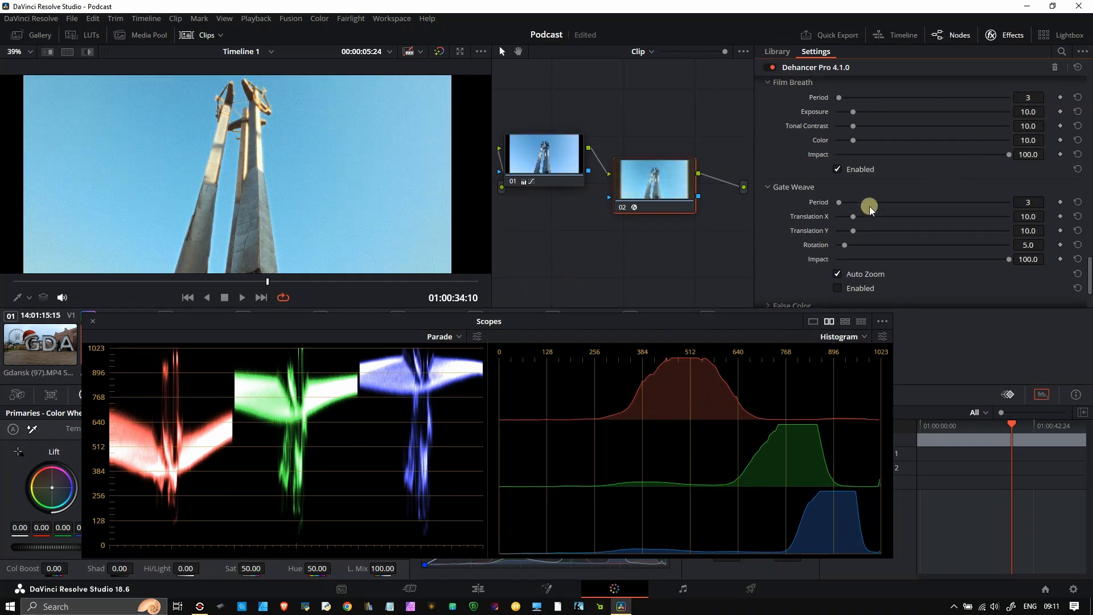
- Enable Gate Weave with Translation X 18.1, Translation Y 14.8 and Rotation 11.9, and check the rooftop shot at 01:00:43:02
{"action": "left_click", "coordinate": [836, 287]}
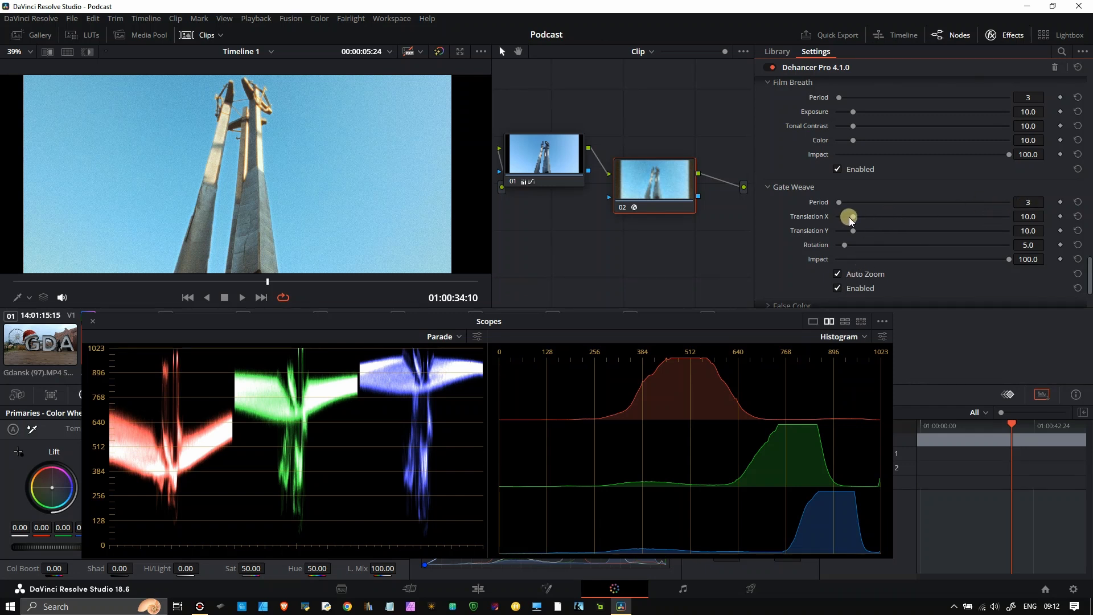
{"action": "left_click_drag", "start_coordinate": [853, 220], "coordinate": [858, 254]}
{"action": "left_click", "coordinate": [333, 283]}
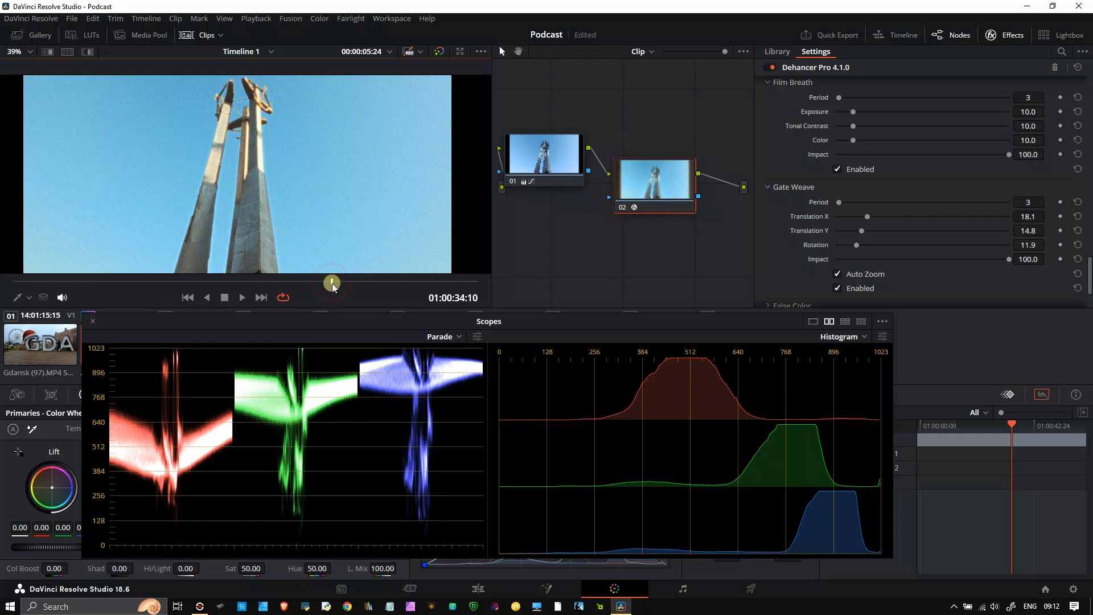
{"action": "scroll", "coordinate": [766, 238], "scroll_direction": "down", "scroll_amount": 3}
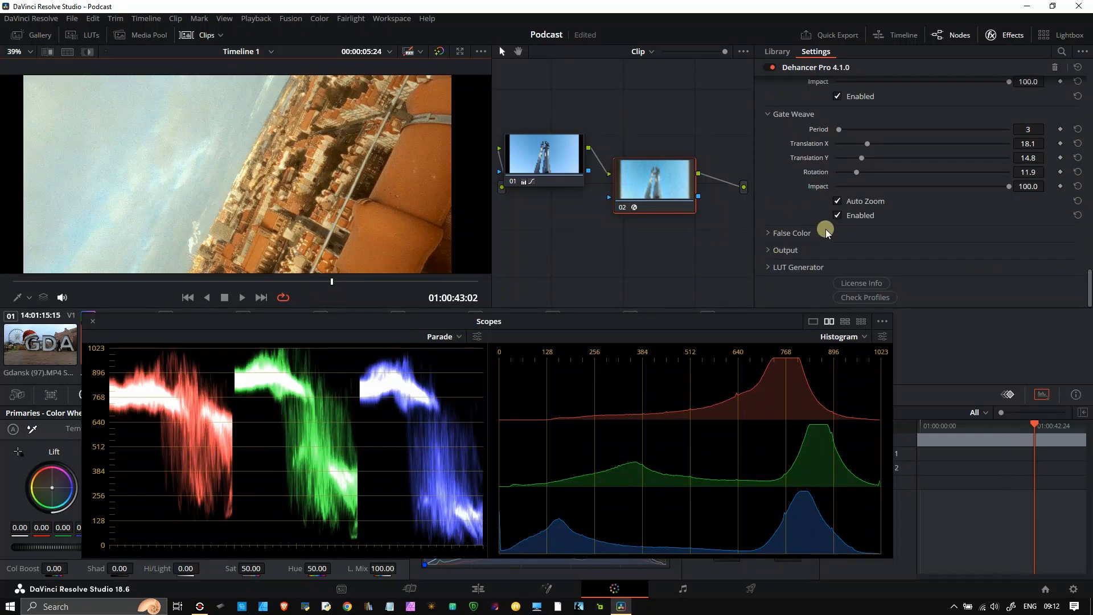
- Examine the Total Impact control in the Output settings, and go to the Gdansk sign shot at 01:00:00:20
{"action": "left_click", "coordinate": [812, 245]}
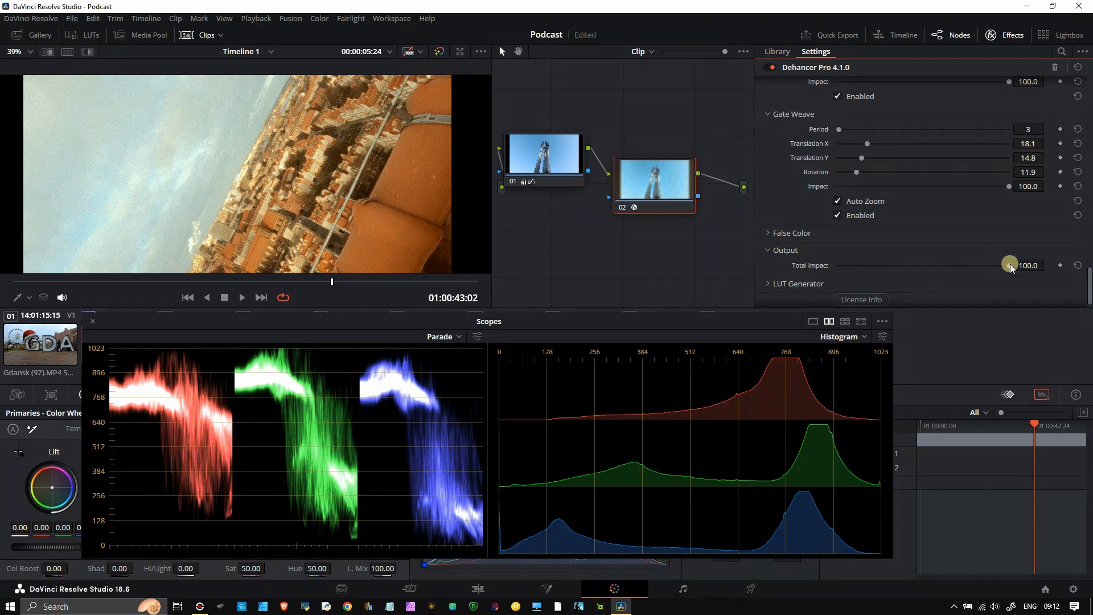
{"action": "left_click_drag", "start_coordinate": [1011, 266], "coordinate": [1027, 285]}
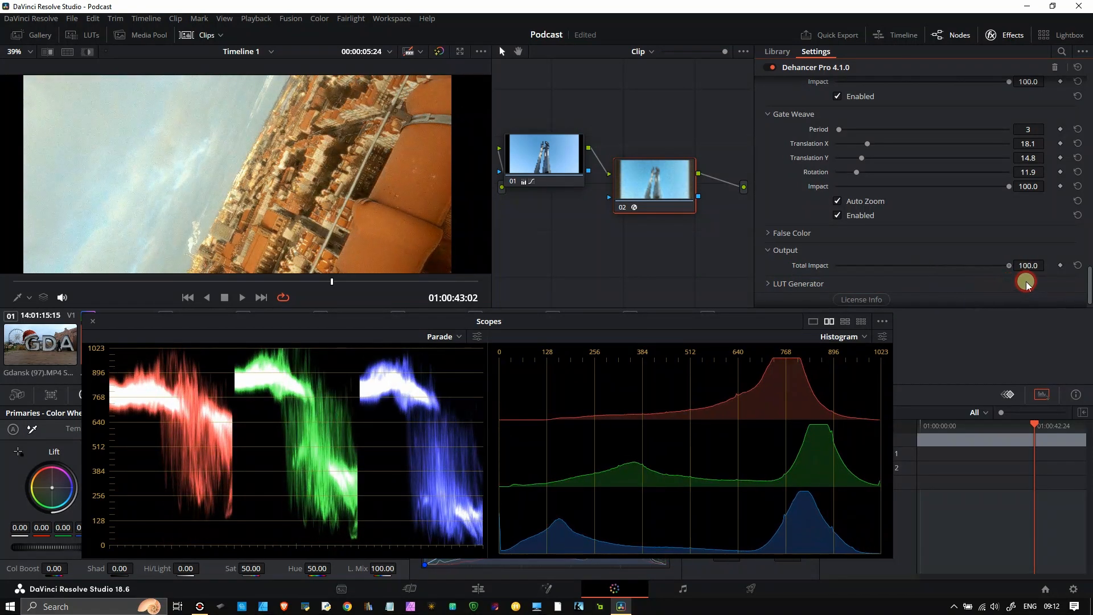
{"action": "left_click", "coordinate": [19, 282]}
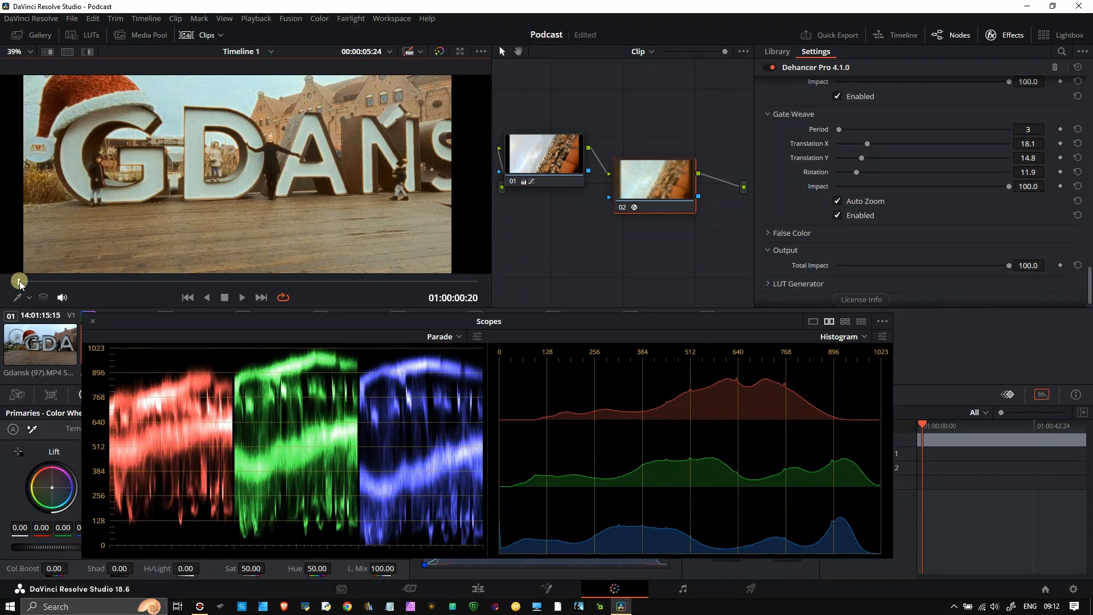
- Review the Dehancer settings from Output back to Input, and check the Gdansk sign shot in a wider view
{"action": "scroll", "coordinate": [948, 272], "scroll_direction": "down", "scroll_amount": 1}
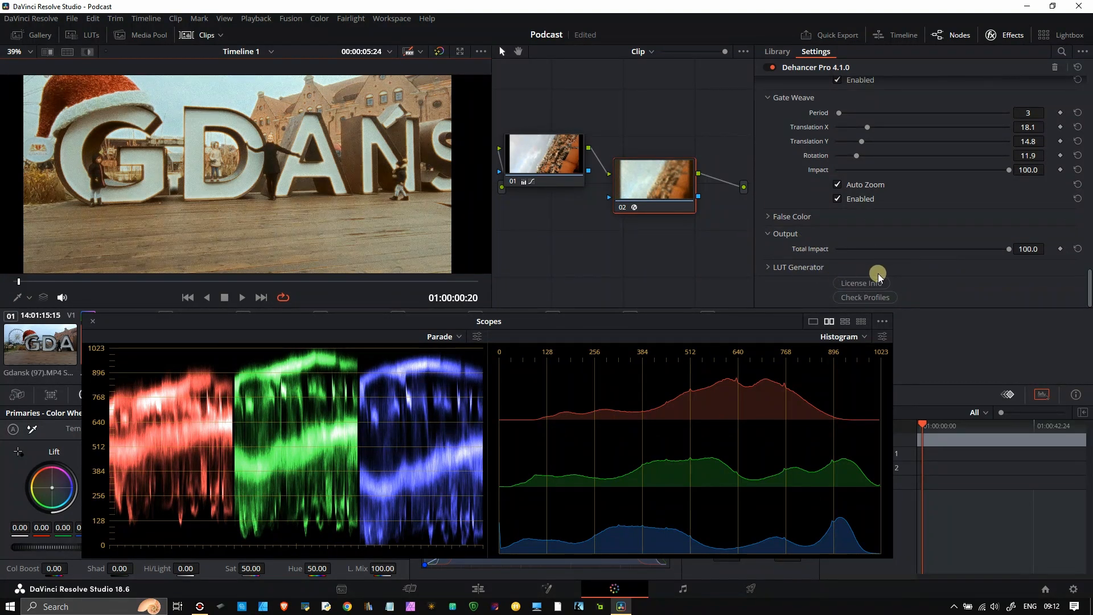
{"action": "scroll", "coordinate": [877, 268], "scroll_direction": "up", "scroll_amount": 15}
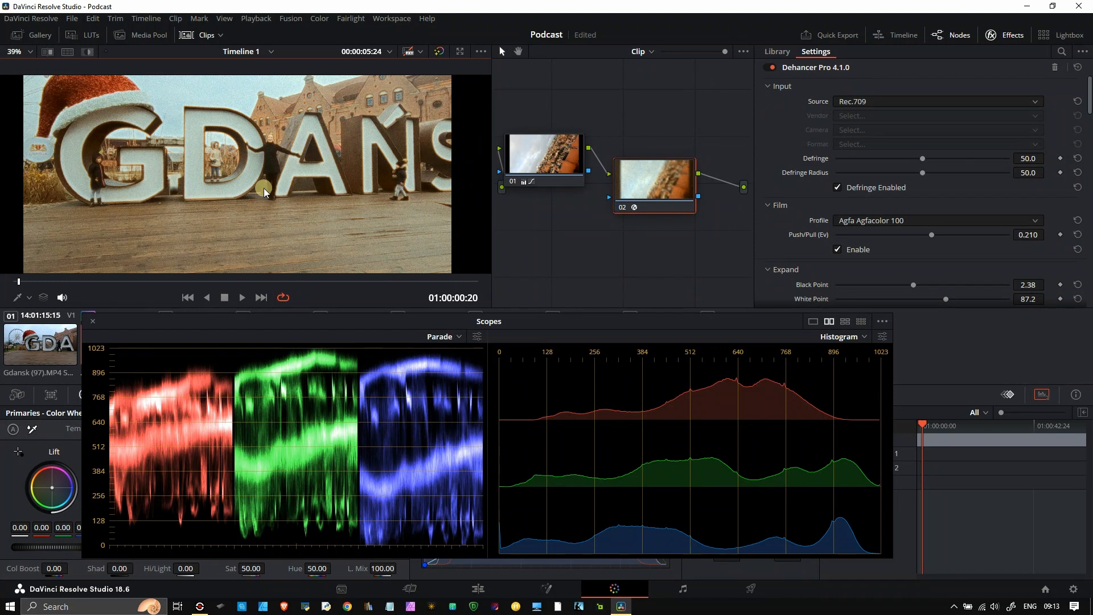
{"action": "scroll", "coordinate": [264, 188], "scroll_direction": "down", "scroll_amount": 2}
{"action": "left_click_drag", "start_coordinate": [313, 135], "coordinate": [314, 152]}
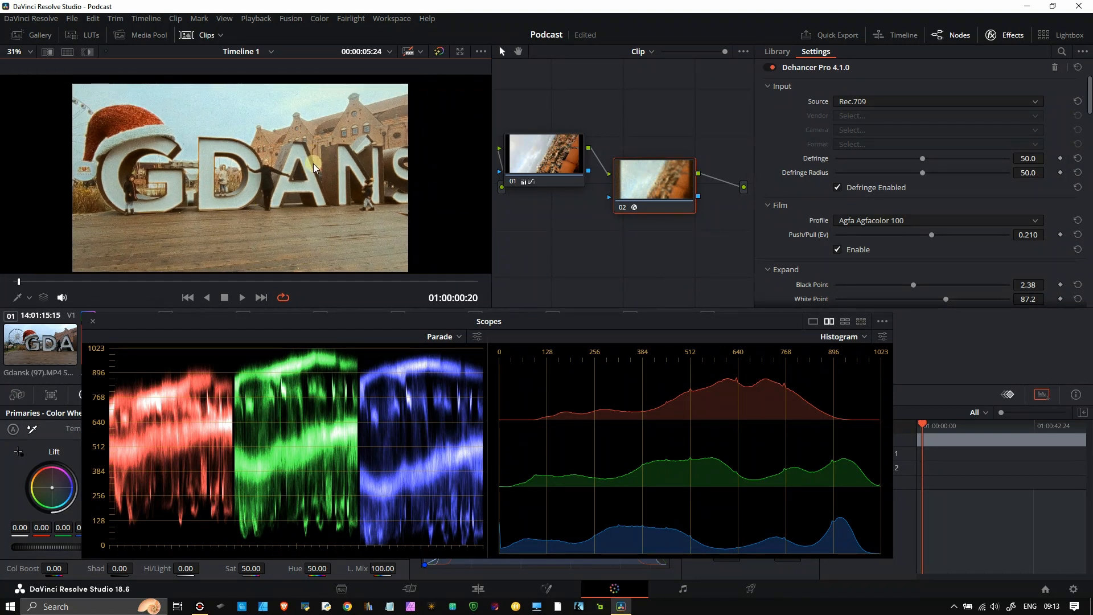